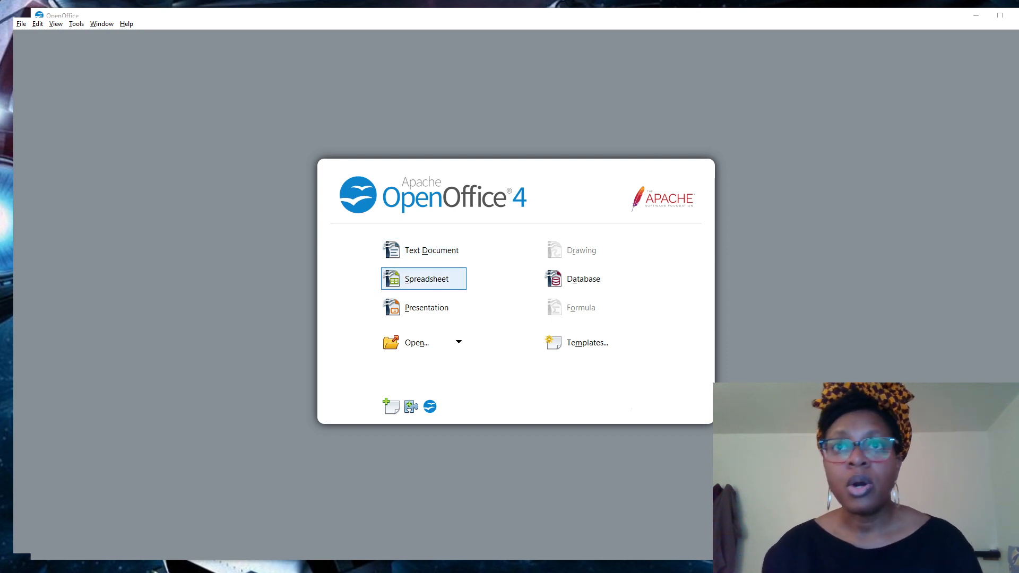
Start a new blank spreadsheet and make its window slightly shorter.
click(441, 283)
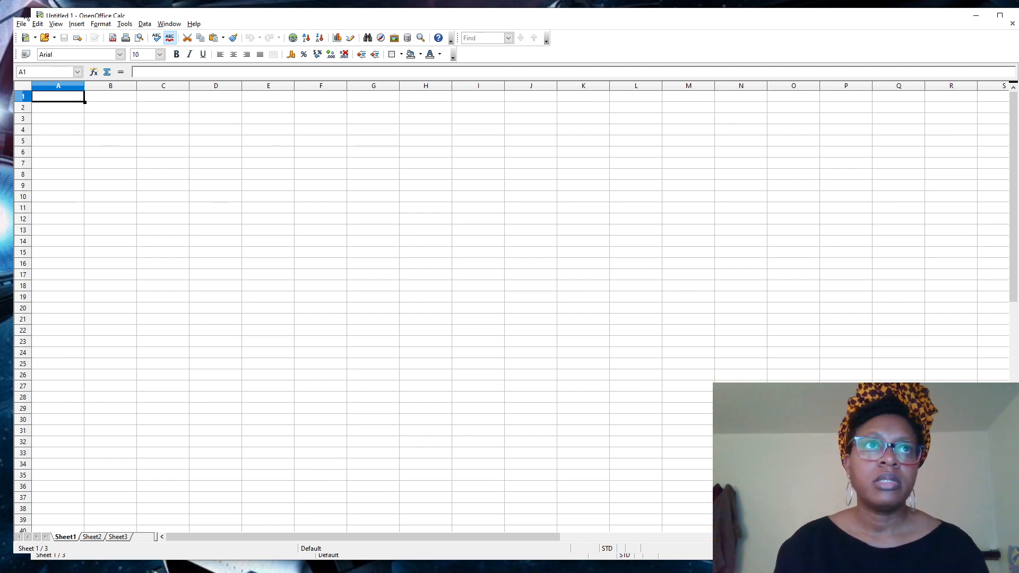
drag(38, 8, 43, 17)
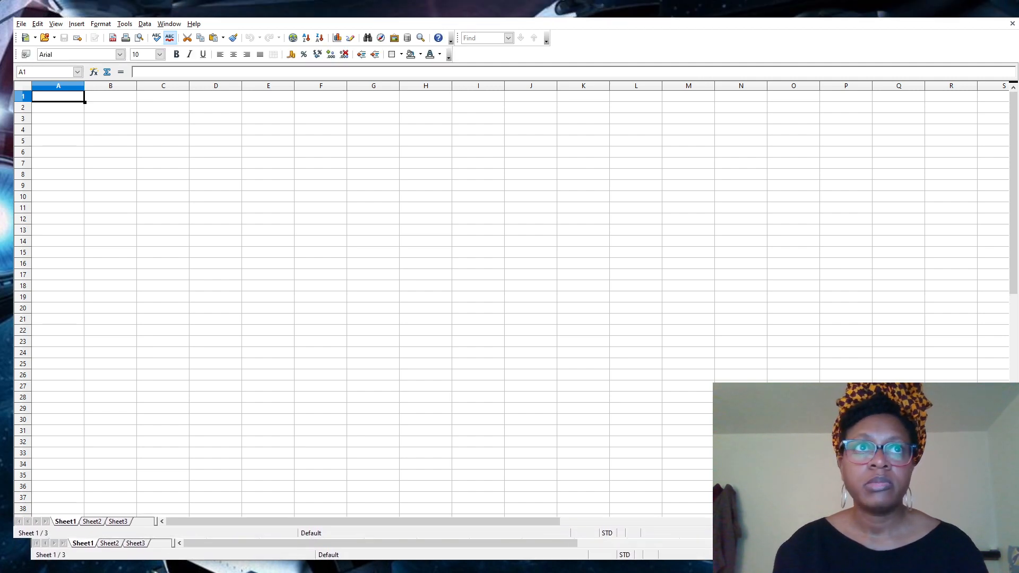
Select cells around B3–B5, ending on B2 for the sheet title.
click(95, 145)
click(92, 122)
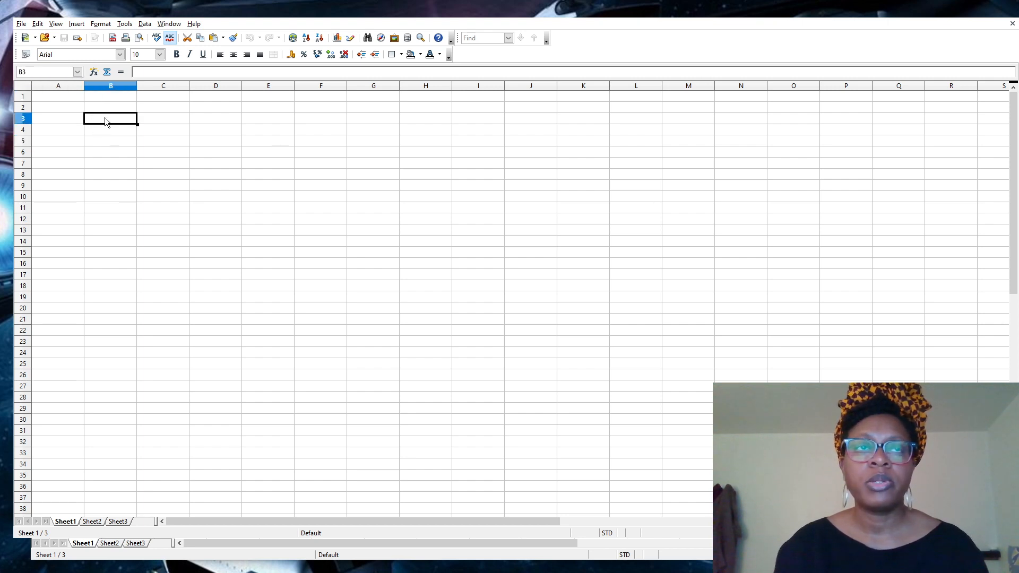
click(76, 125)
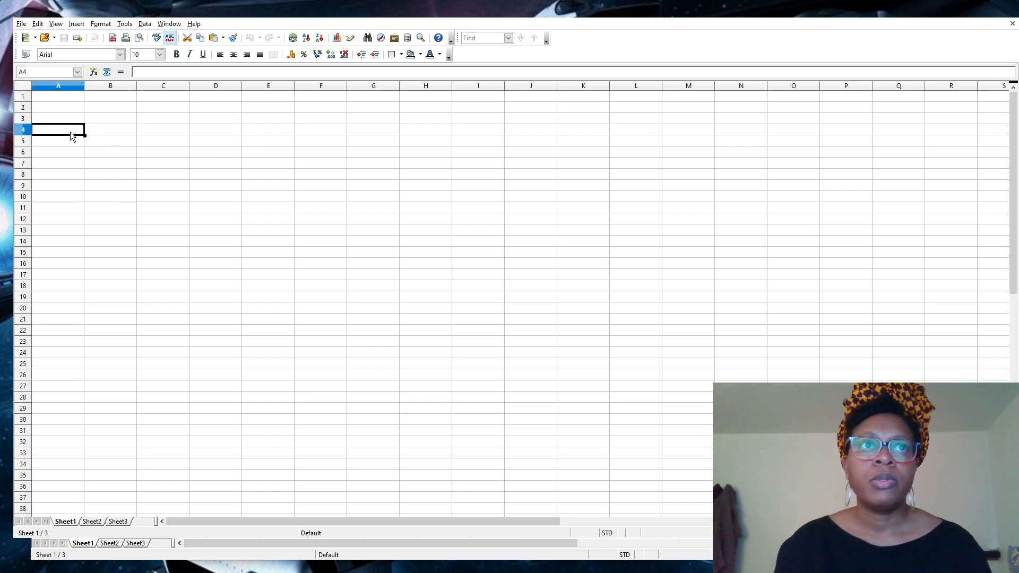
click(94, 133)
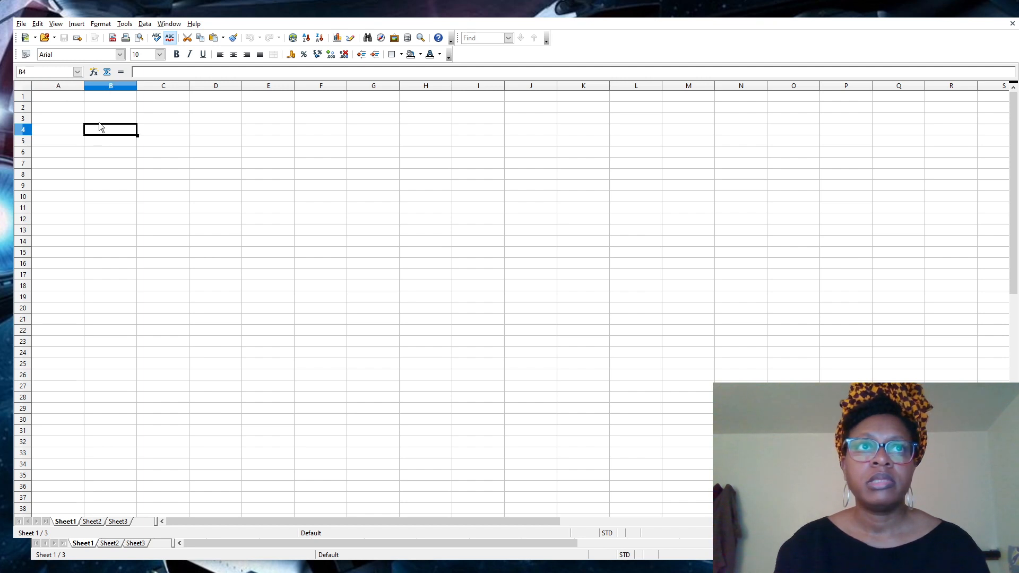
click(99, 120)
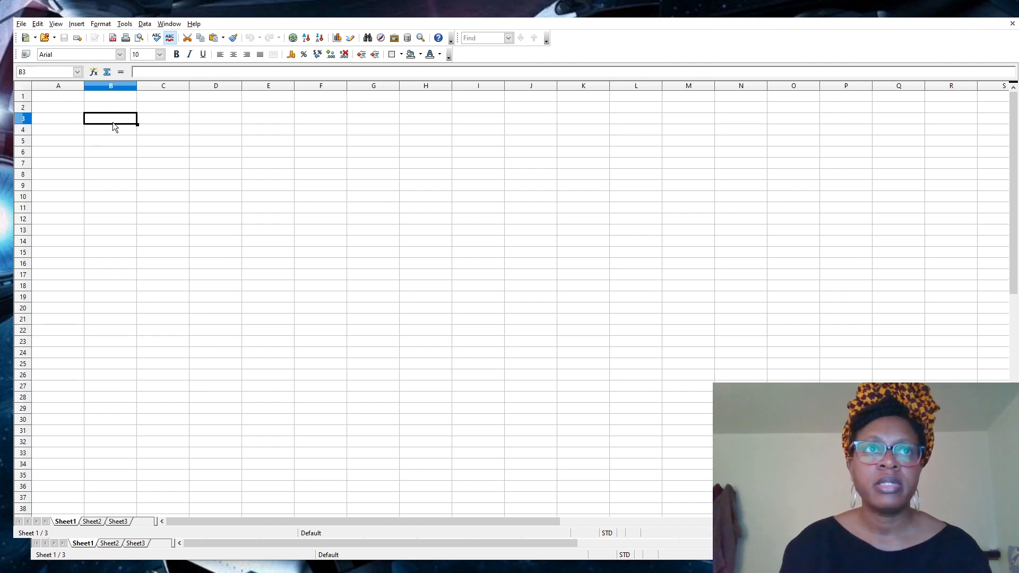
click(90, 105)
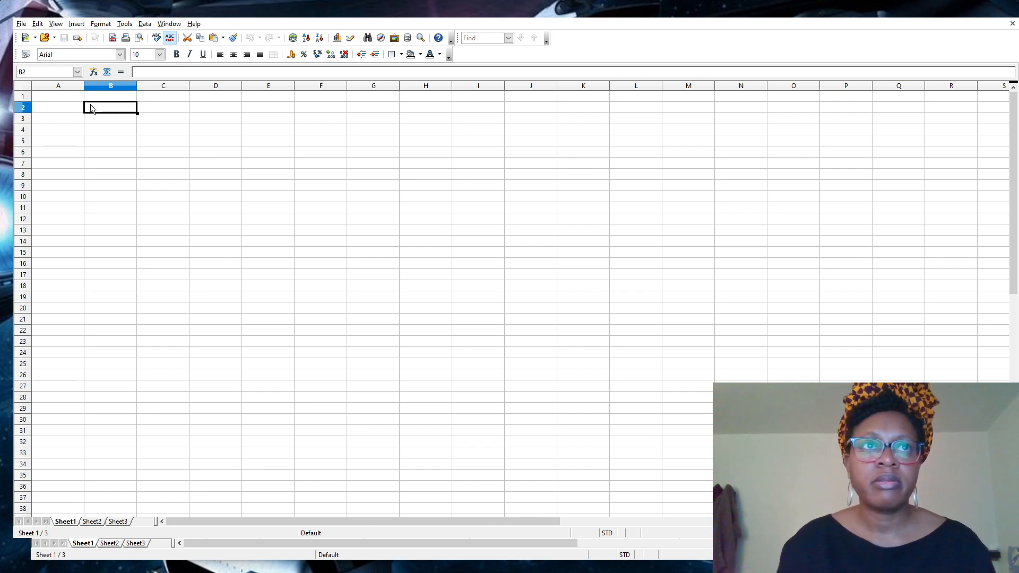
Enter the title 'Party invite list' in B2 and the header 'Name' in B4.
text(Party inv)
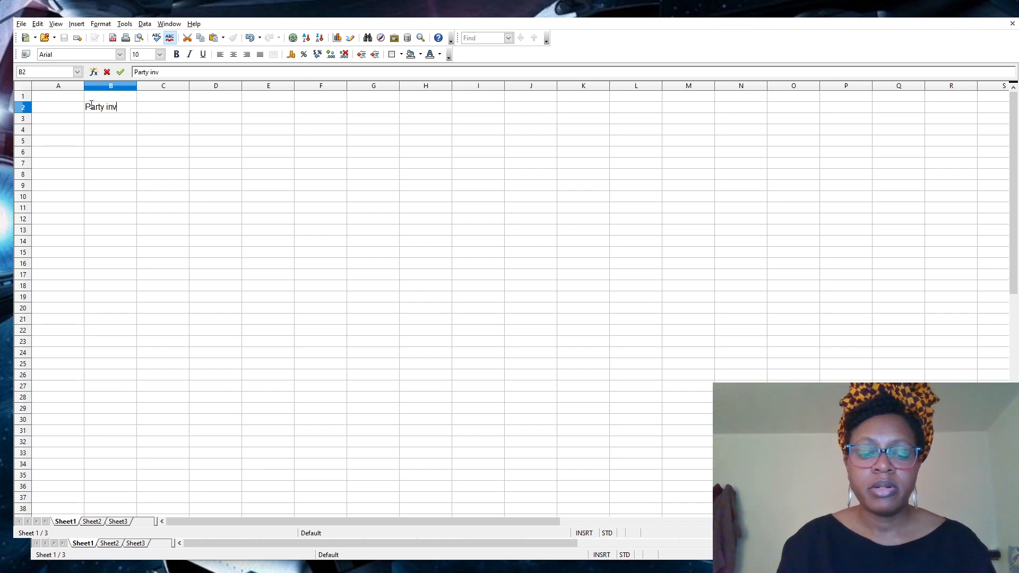
text(ite list)
key(Return)
key(Return)
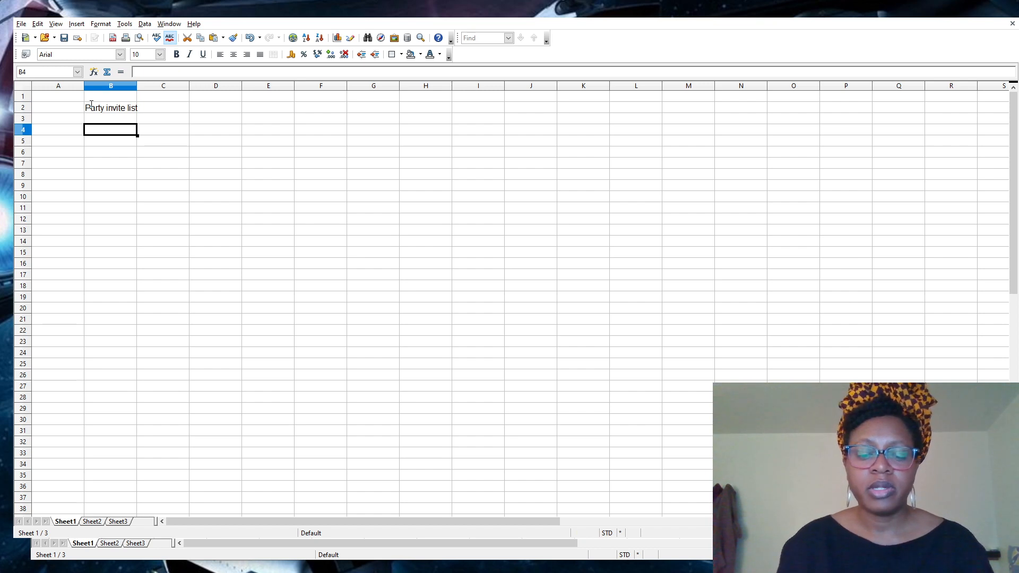
text(Name)
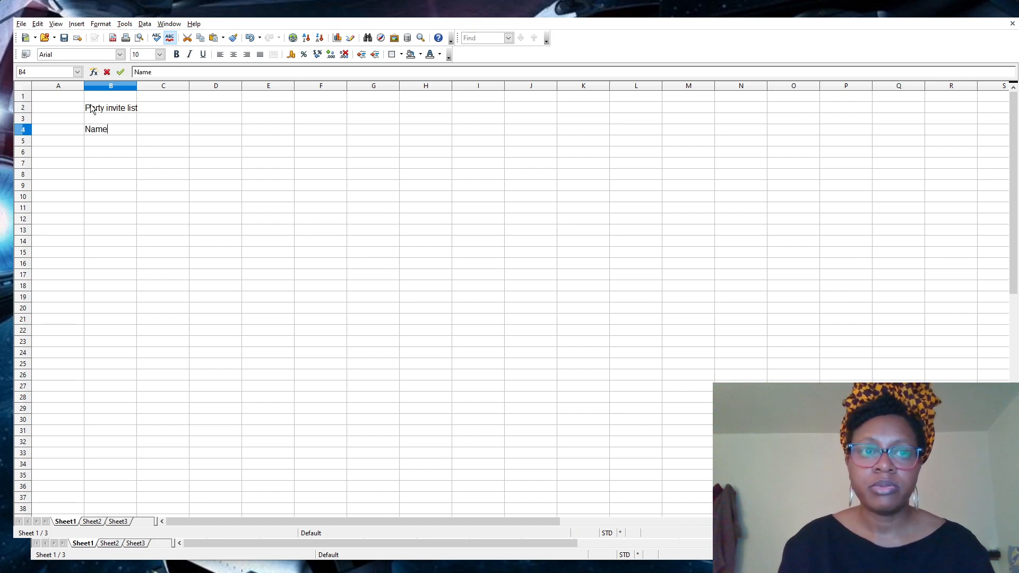
key(Tab)
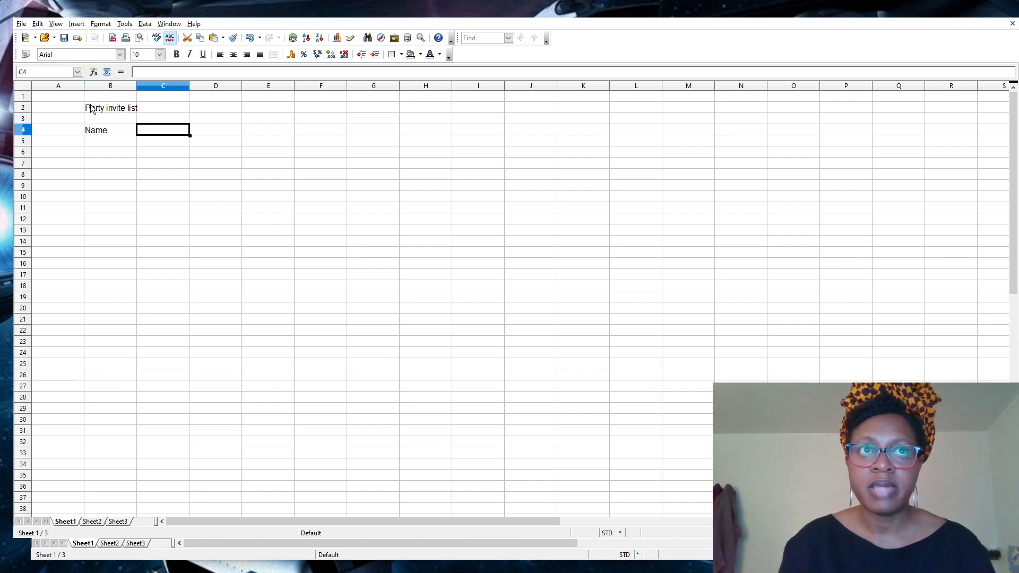
Move back and forth along row 4, settling on C4 for the next header.
key(Tab)
key(Tab)
key(Tab)
key(Tab)
key(Tab)
key(Tab)
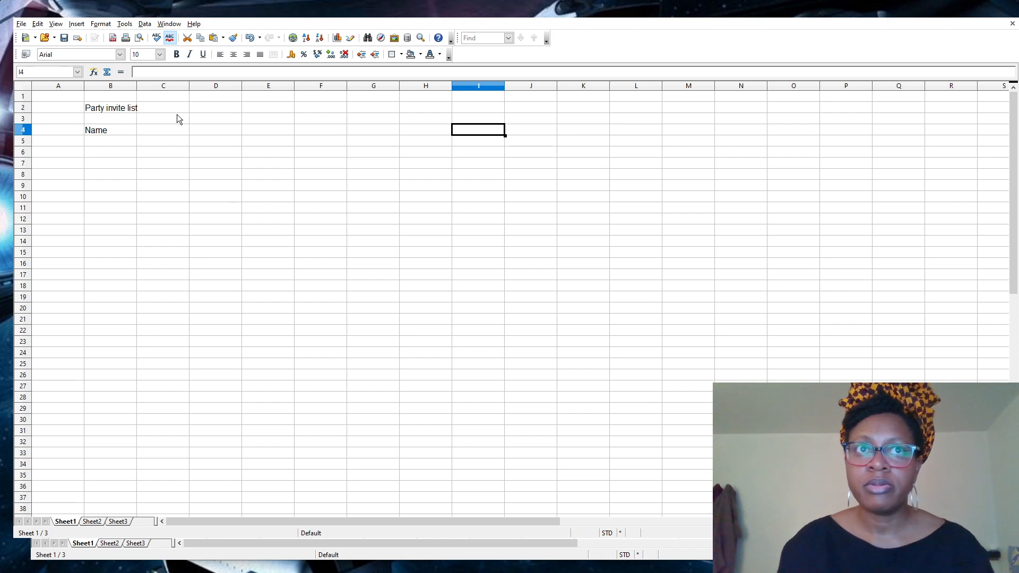
click(154, 131)
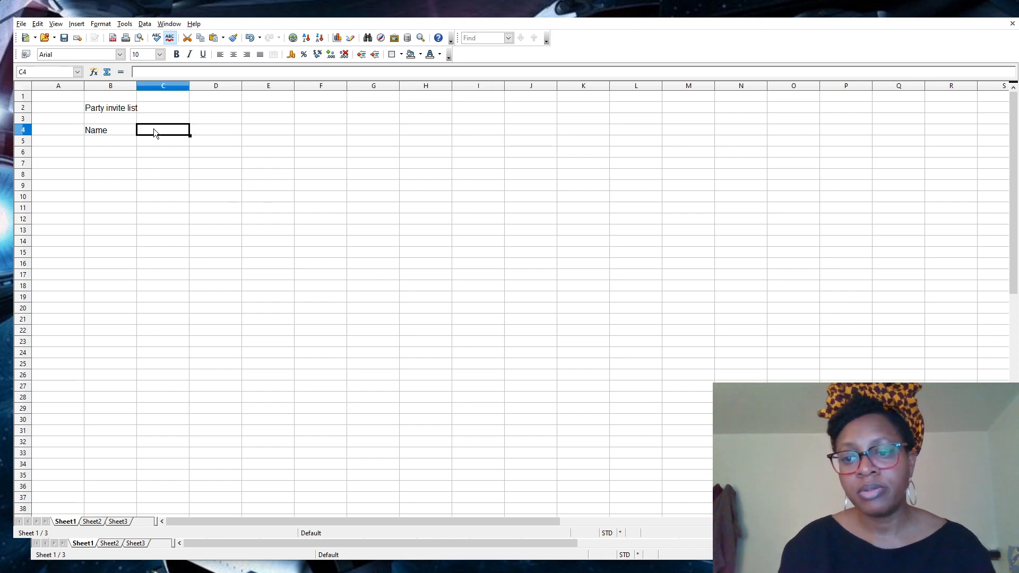
key(Tab)
key(Tab)
key(Tab)
key(Tab)
key(Tab)
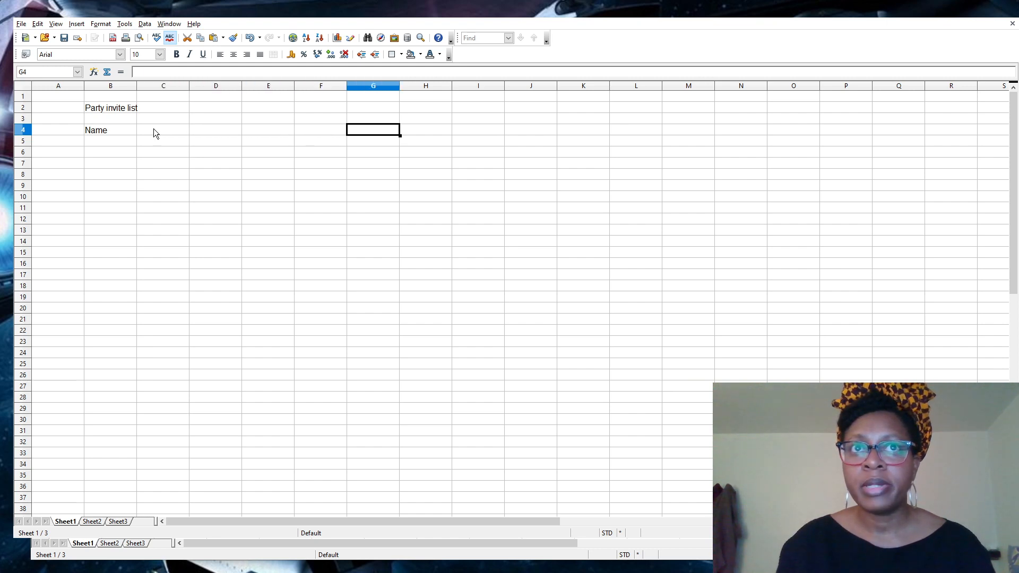
key(Left)
key(Left)
key(Left)
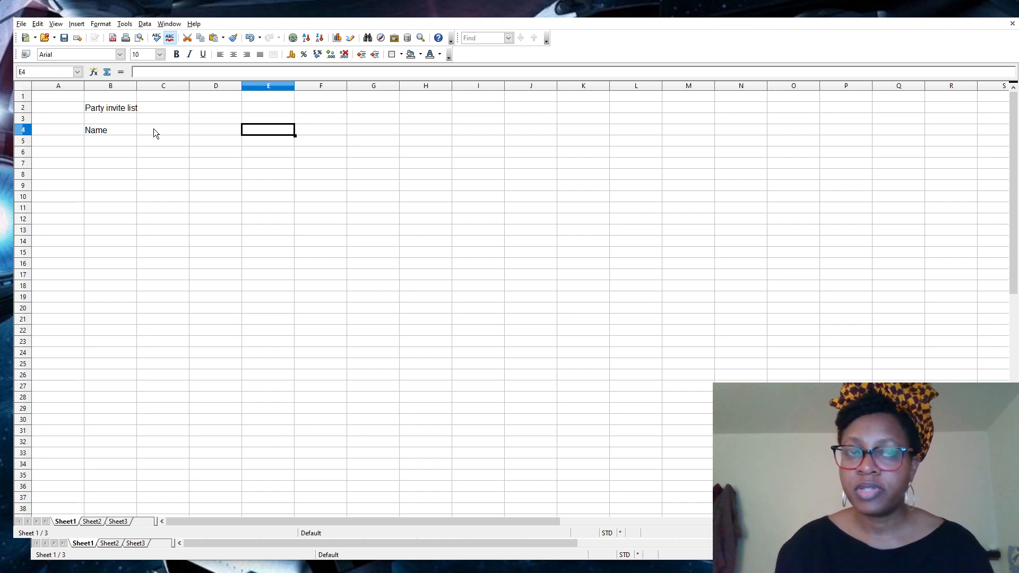
key(Left)
key(Left)
key(Left)
key(Left)
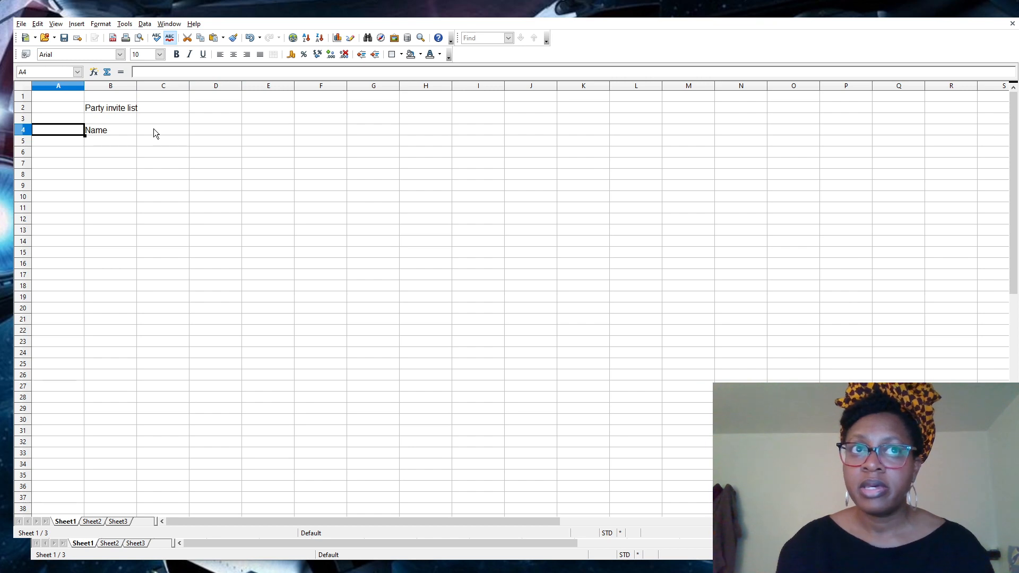
key(Right)
key(Right)
key(Right)
key(Right)
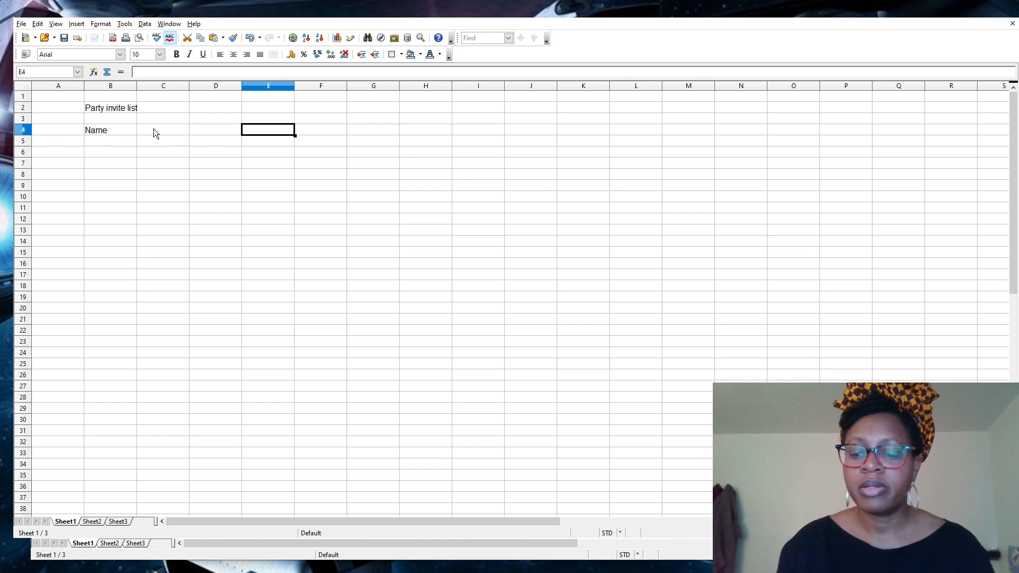
key(Left)
key(Left)
key(Left)
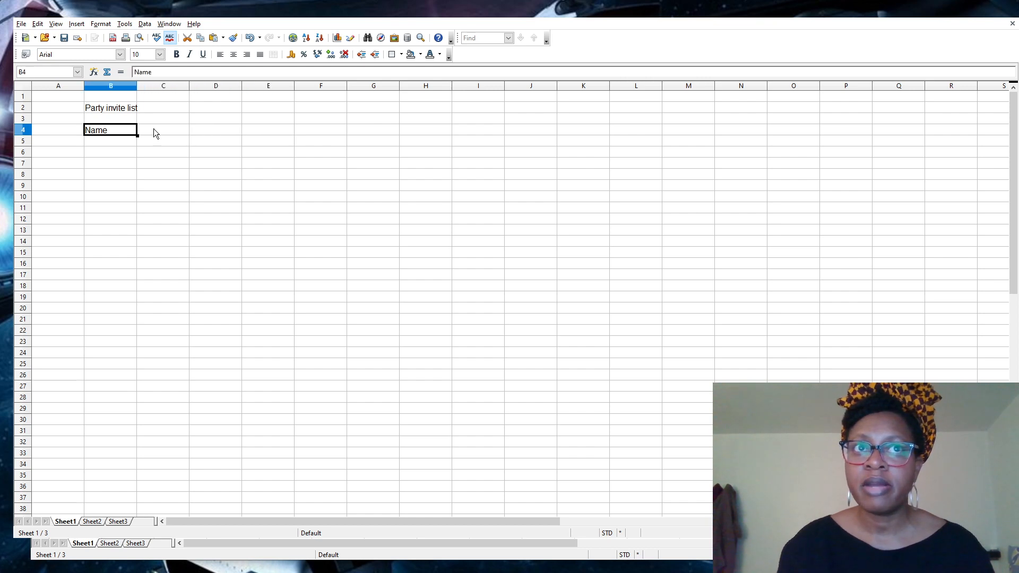
key(Right)
key(Right)
key(Right)
key(Left)
key(Left)
key(Left)
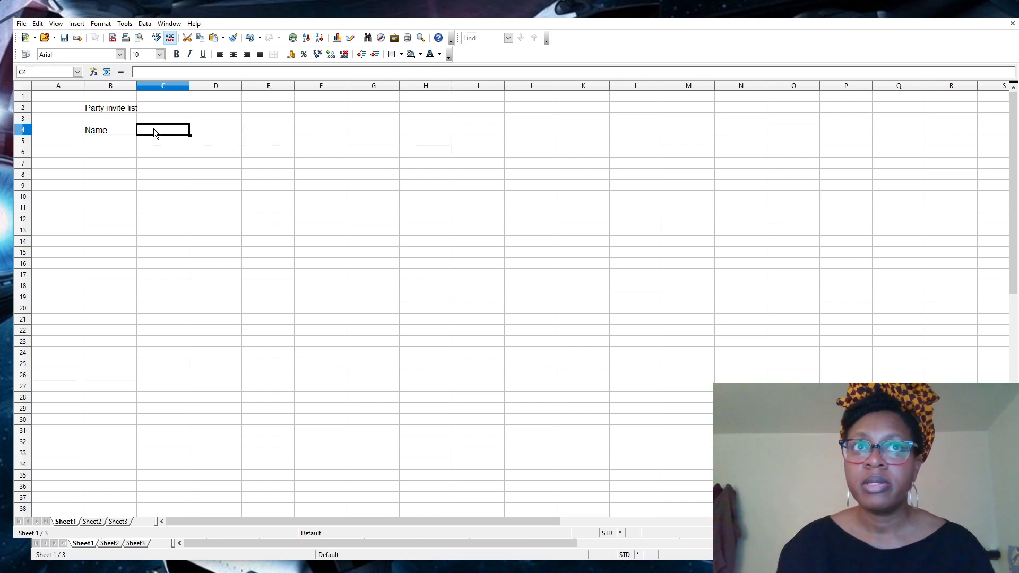
key(Right)
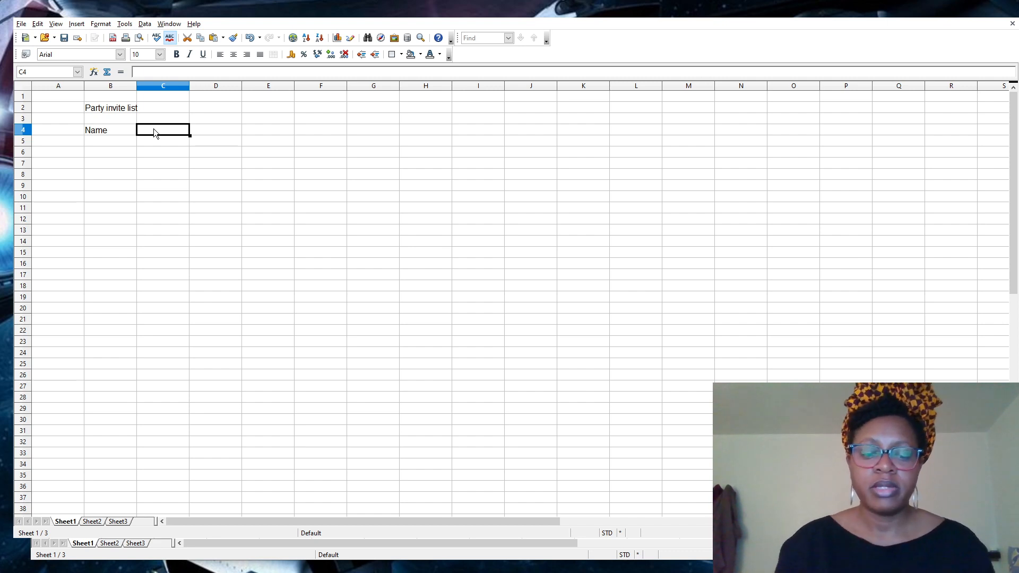
Add the headers 'Phone', 'email' and 'RSVP y/n' in C4, D4 and E4.
double_click(154, 128)
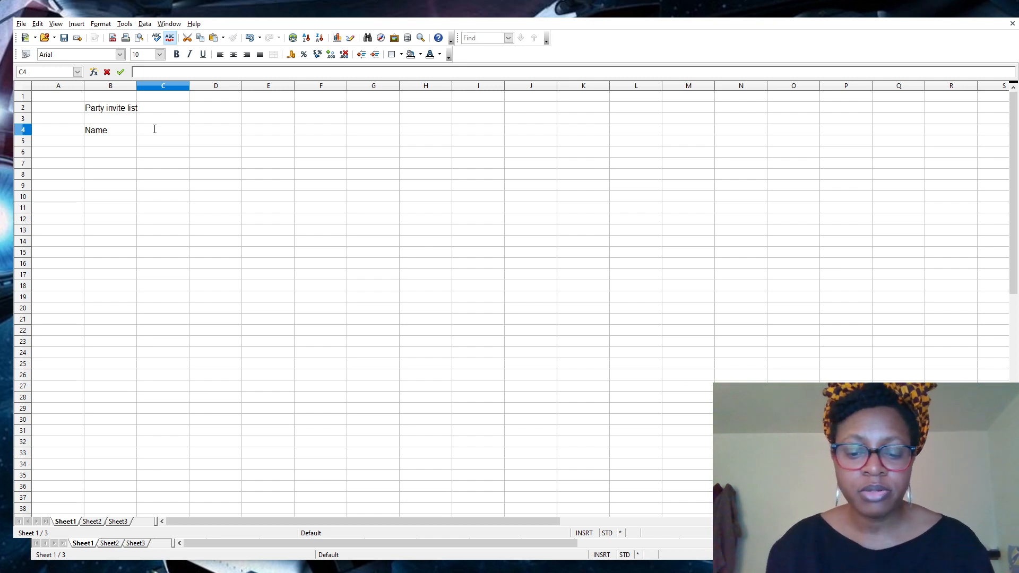
text(Phone)
key(Tab)
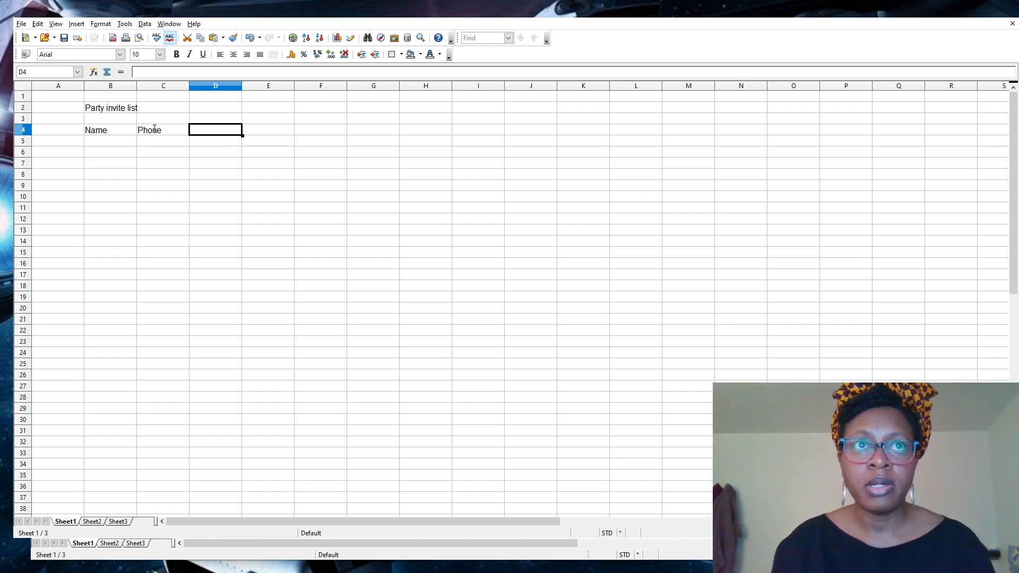
text(email)
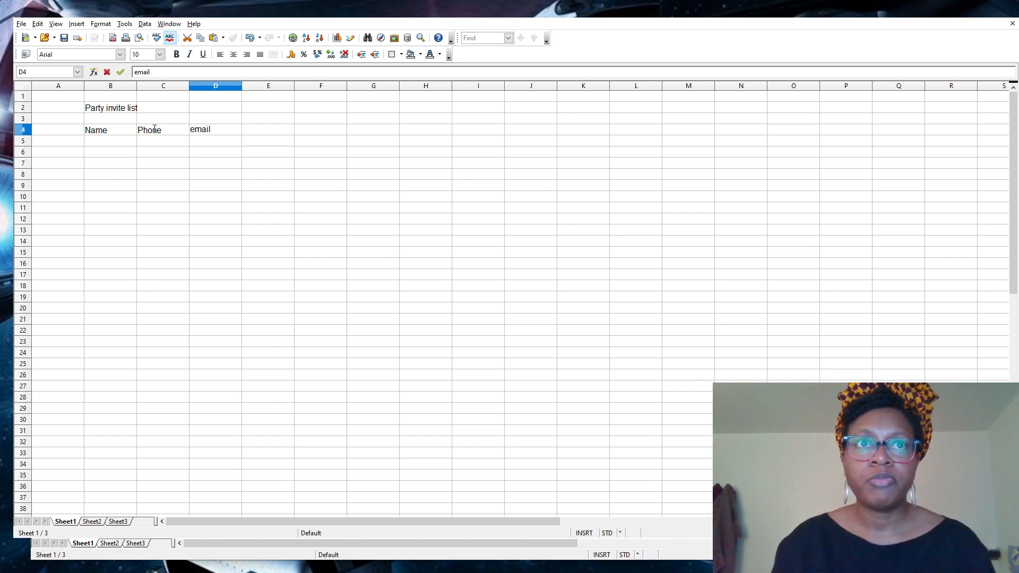
key(Tab)
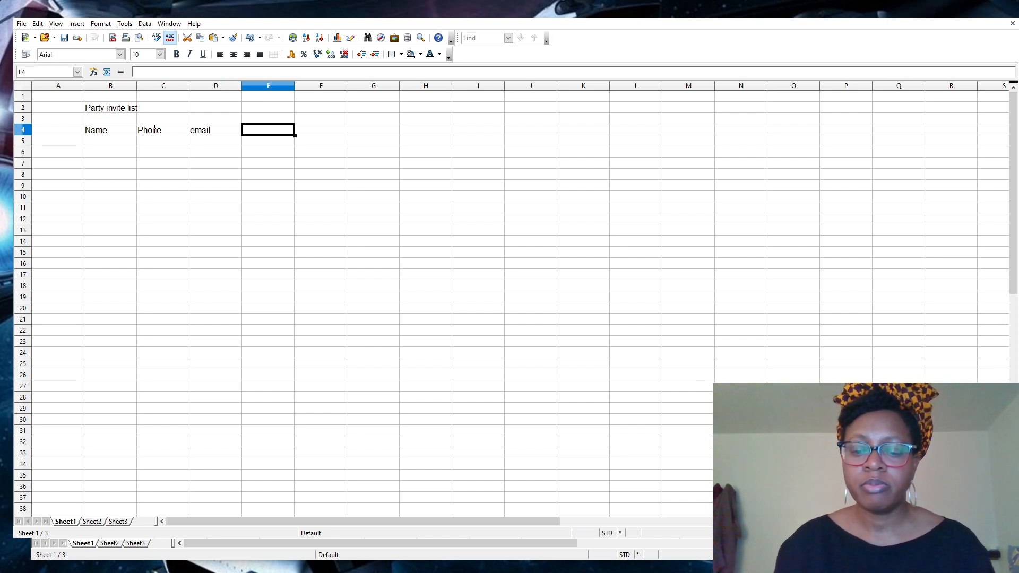
text(At)
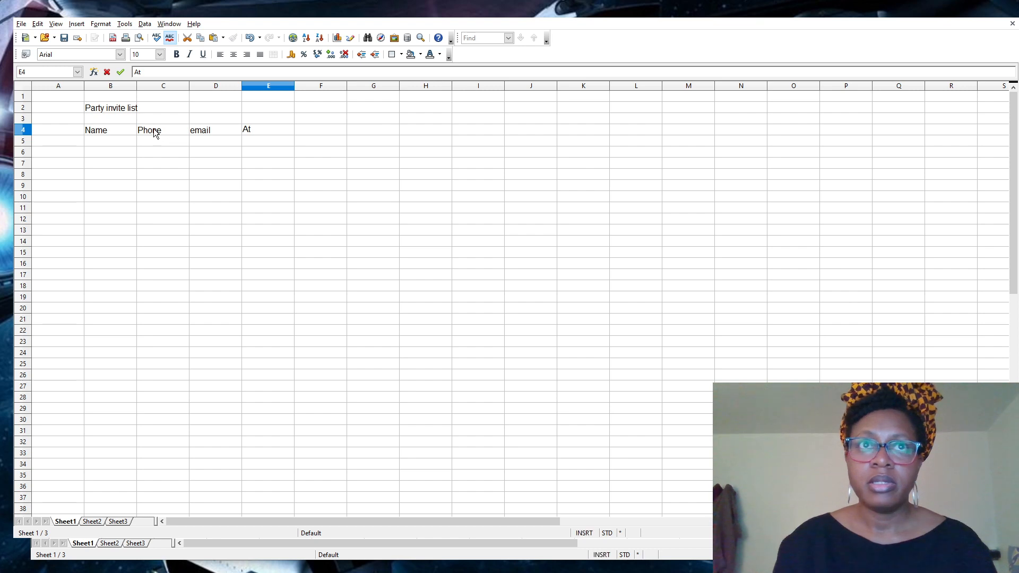
key(BackSpace)
key(BackSpace)
text(RSVP)
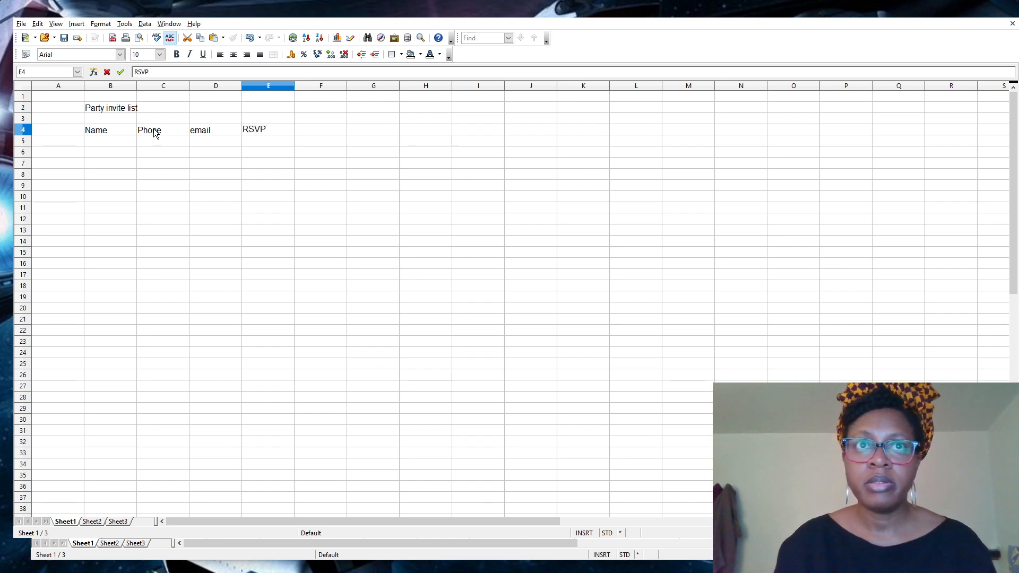
text( y/n)
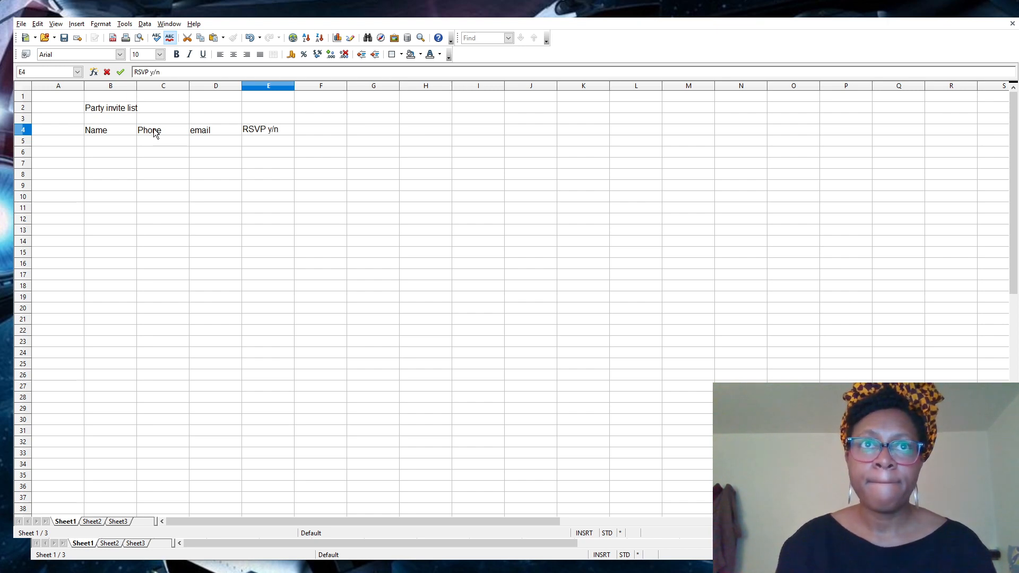
key(Return)
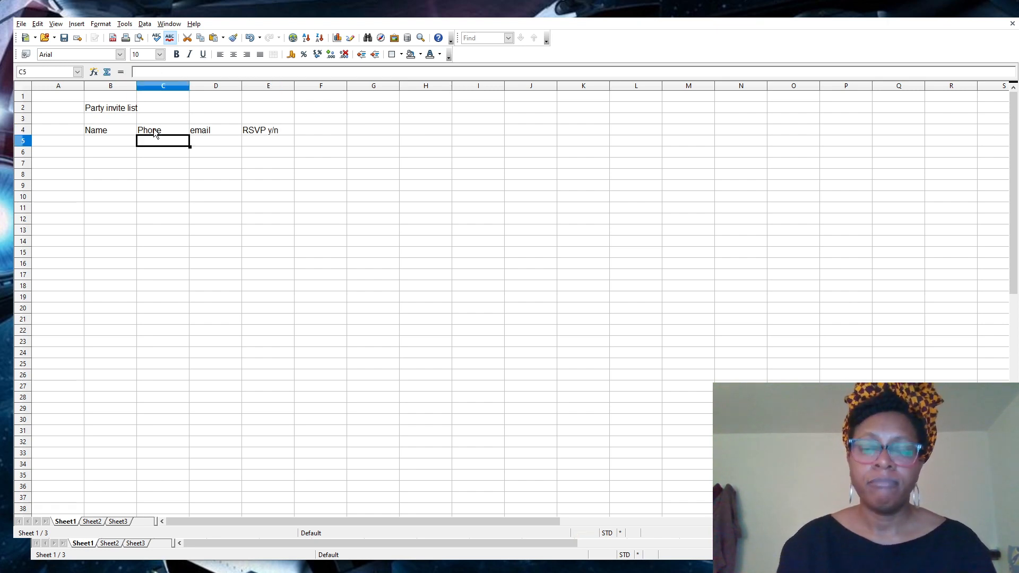
Enter five guest names down B6:B10 under the Name header.
key(Left)
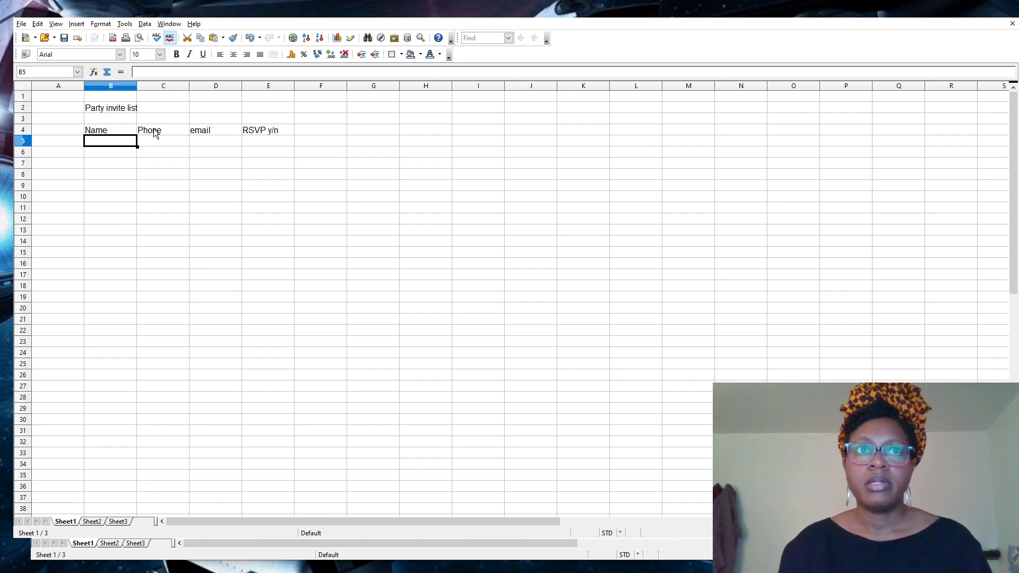
key(Down)
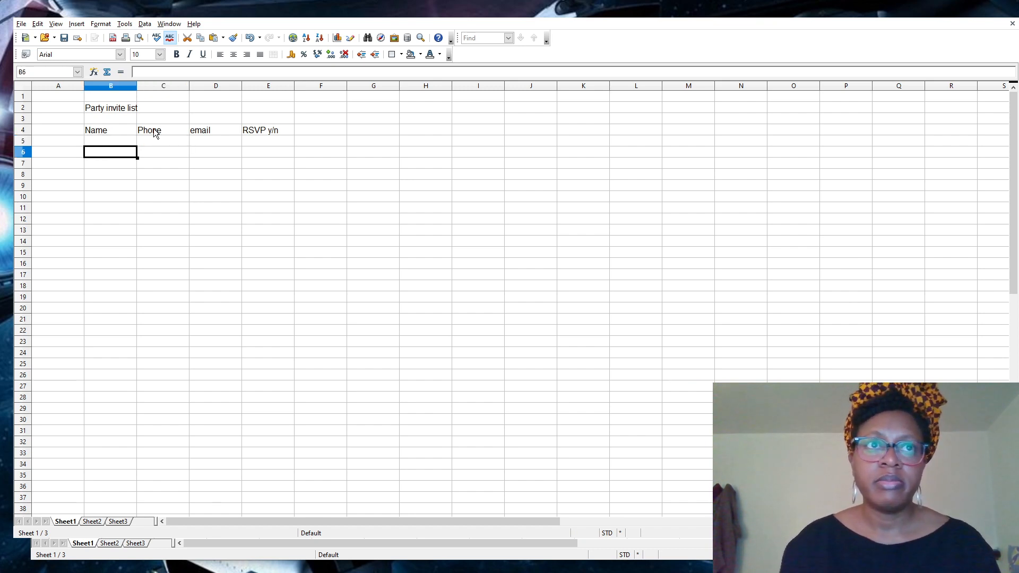
text(Mike)
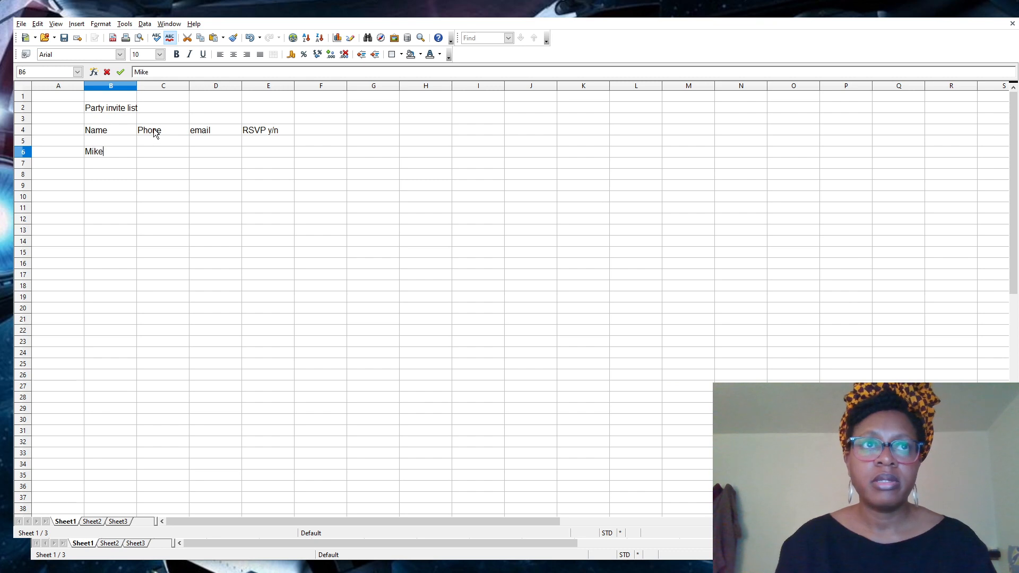
key(Return)
text(Judy)
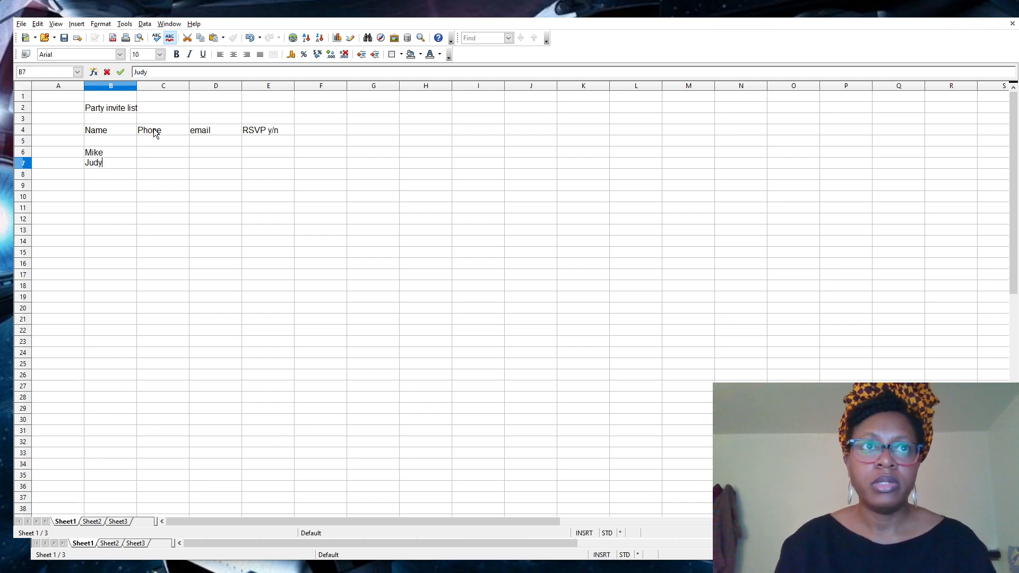
key(Return)
text(Jim)
key(Return)
text(Bones)
key(Return)
text(Spock)
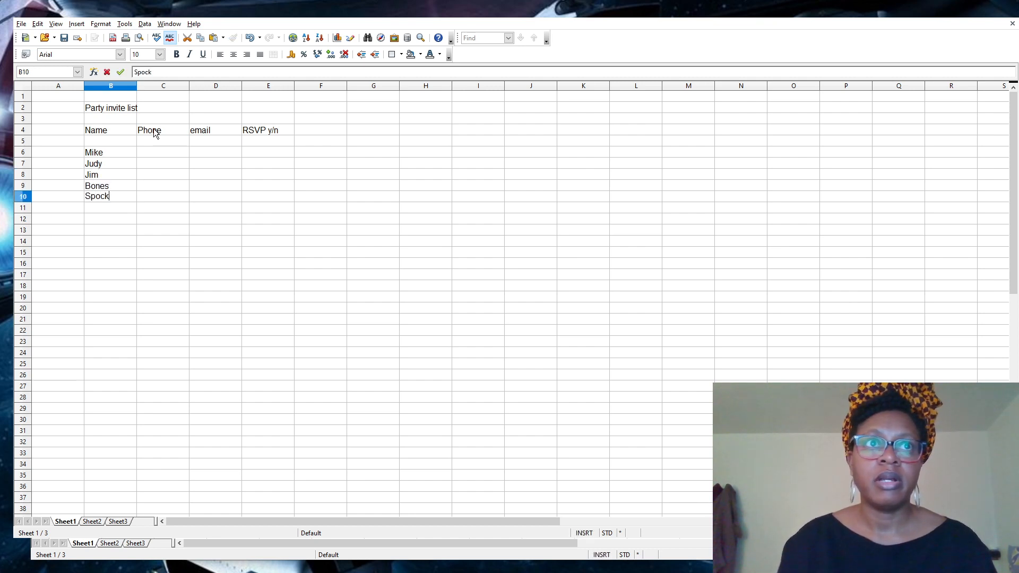
click(144, 153)
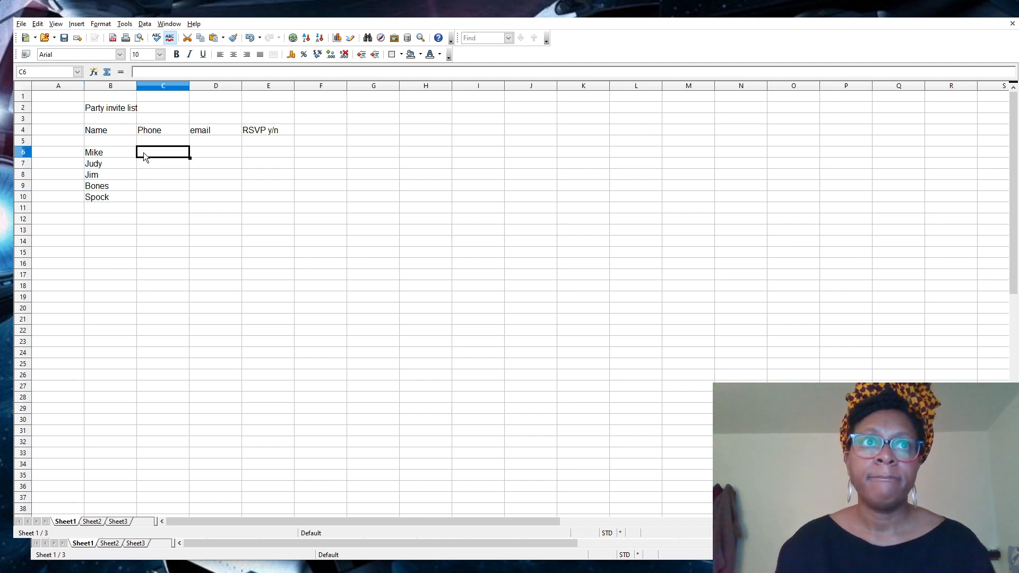
Replace the first guest's name in B6 and enter their phone number in C6.
click(111, 152)
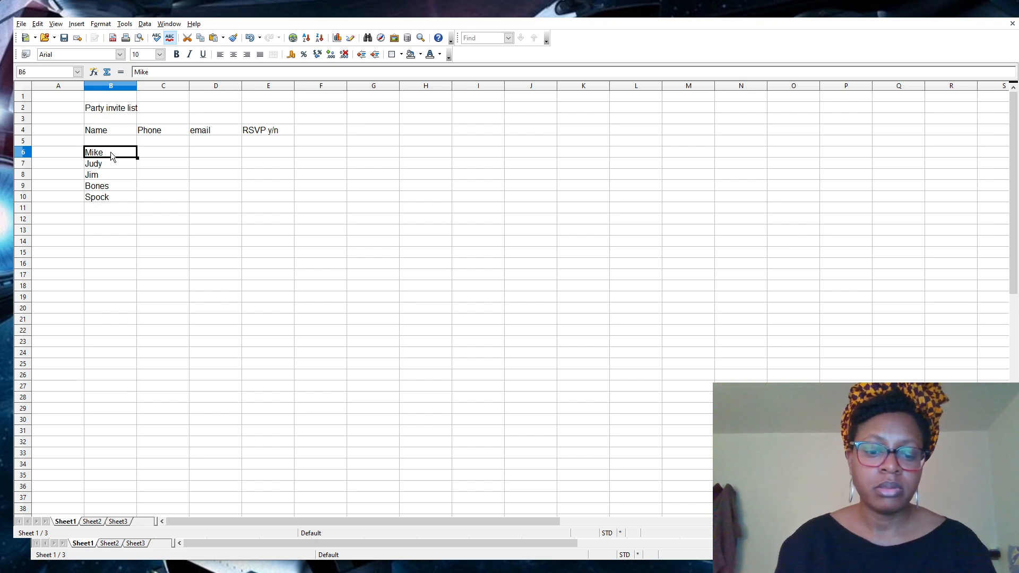
text(Beverly)
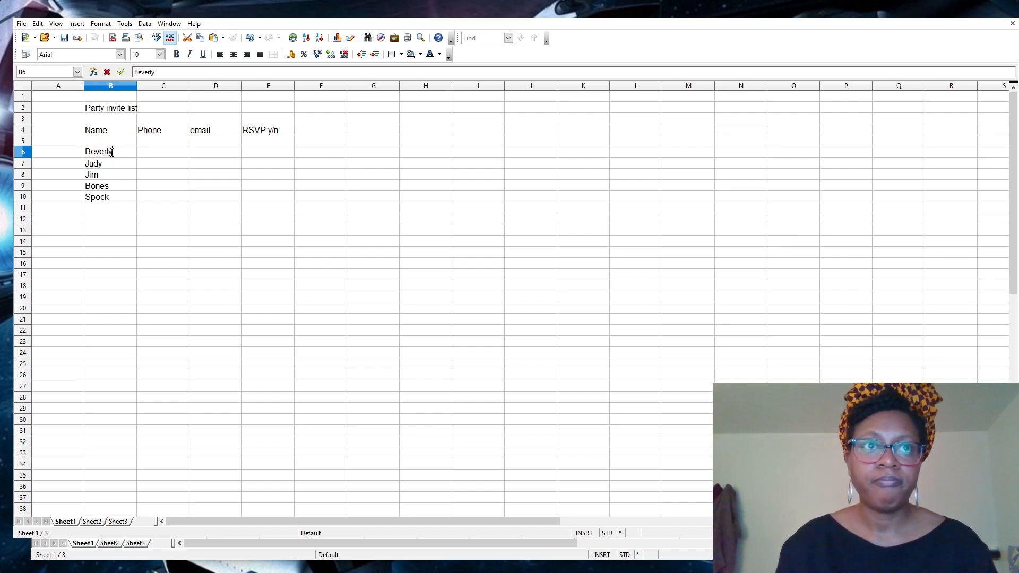
key(Tab)
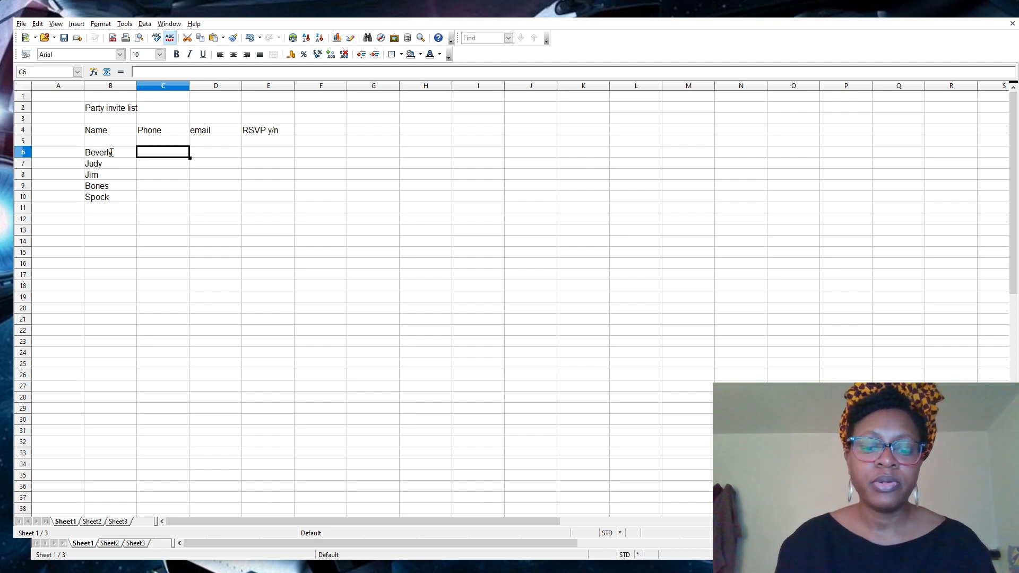
text(555-1234)
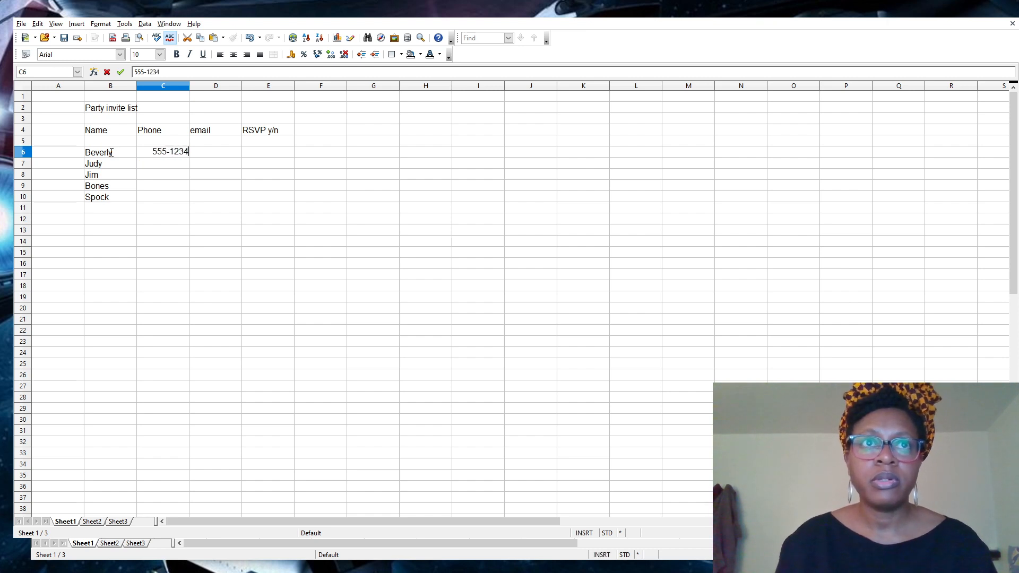
key(Tab)
click(149, 153)
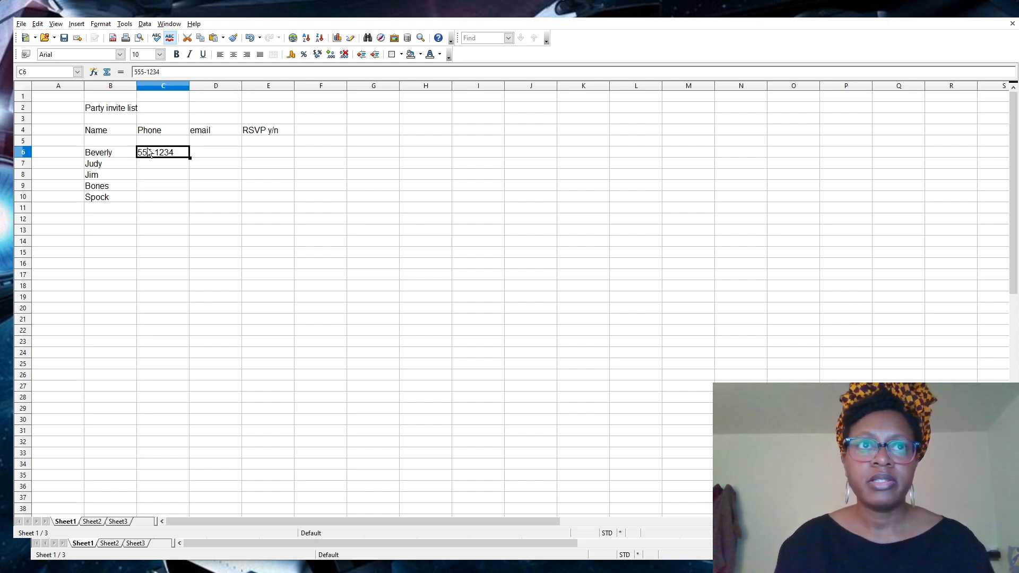
drag(157, 164, 157, 199)
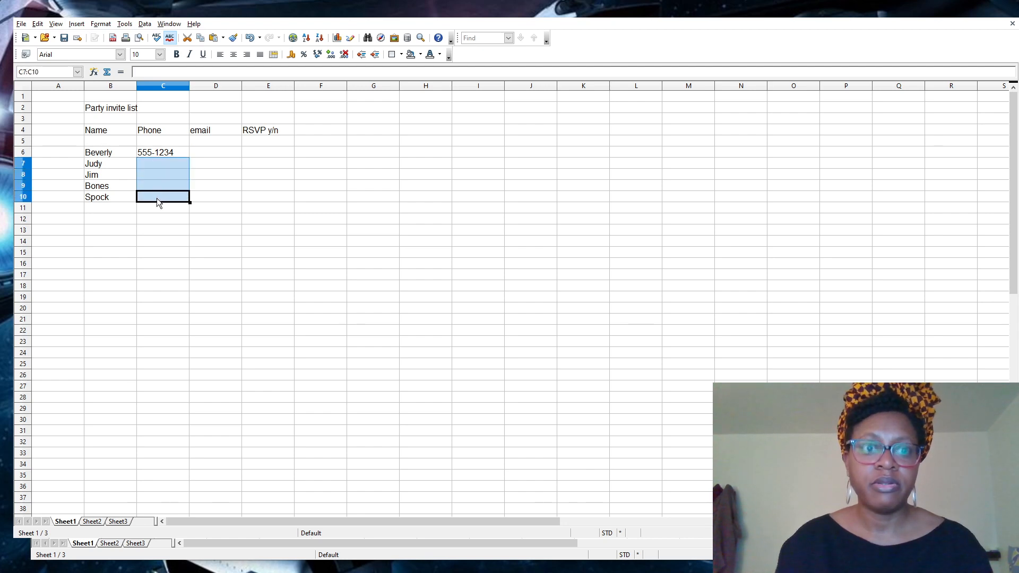
Copy the phone number from C6 and paste it into C7 and C8.
click(170, 152)
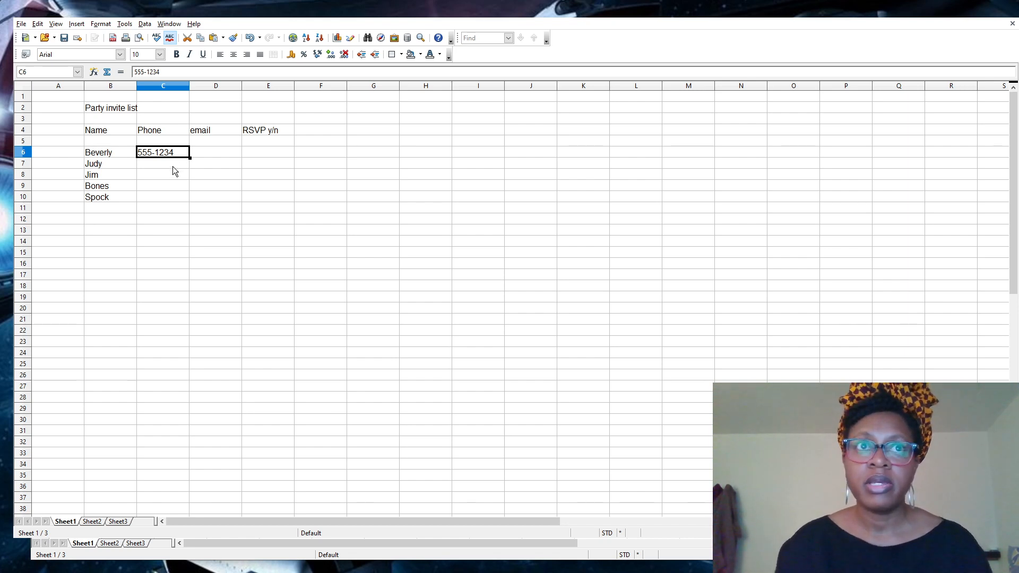
key(Down)
key(Down)
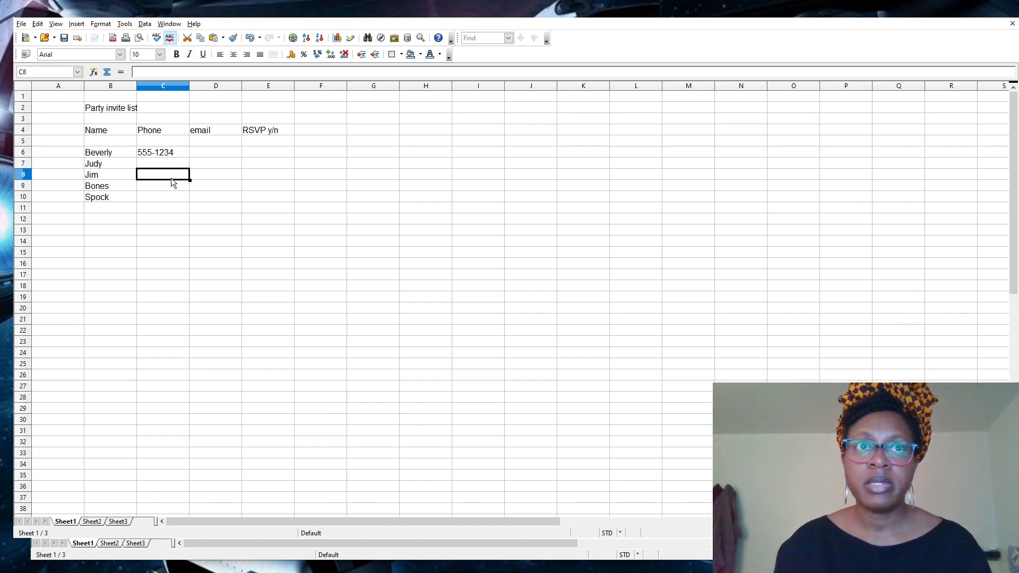
click(481, 218)
click(285, 163)
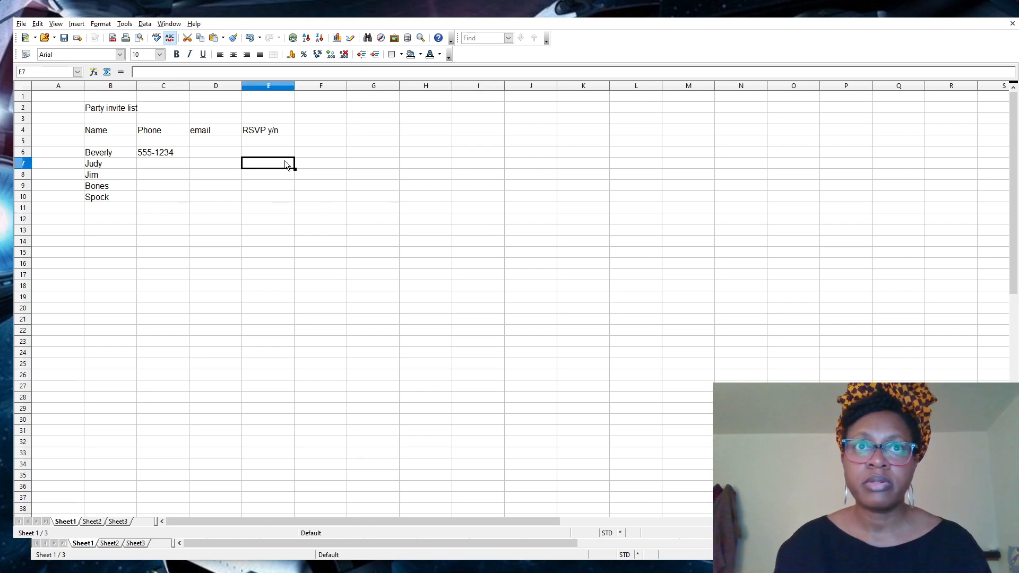
click(239, 196)
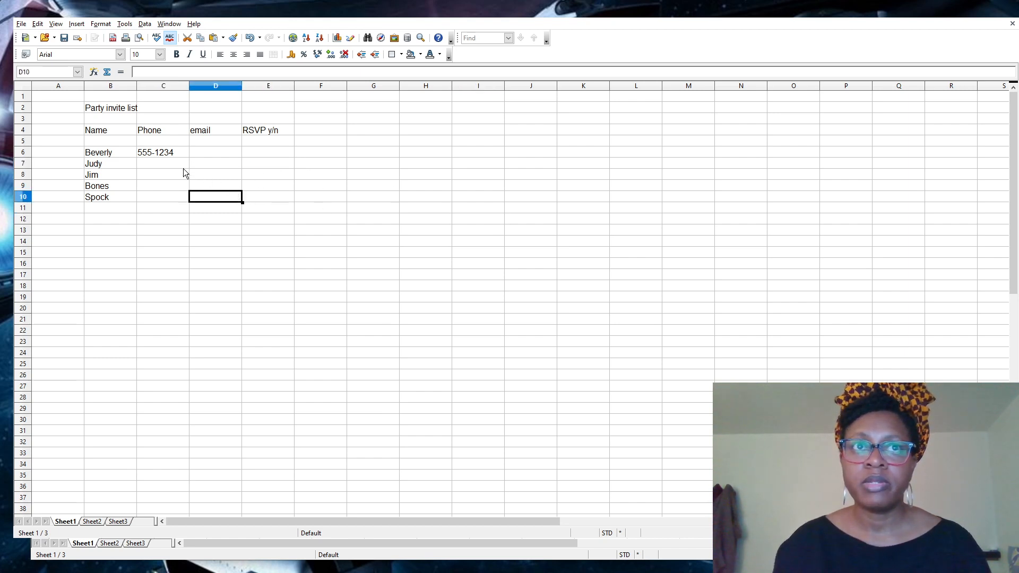
click(167, 165)
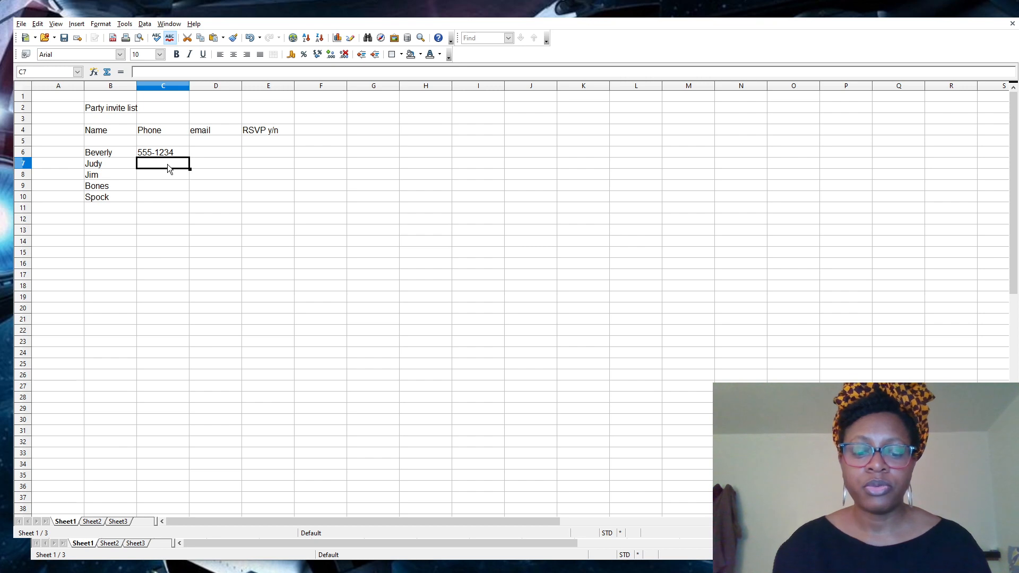
text(555-1234)
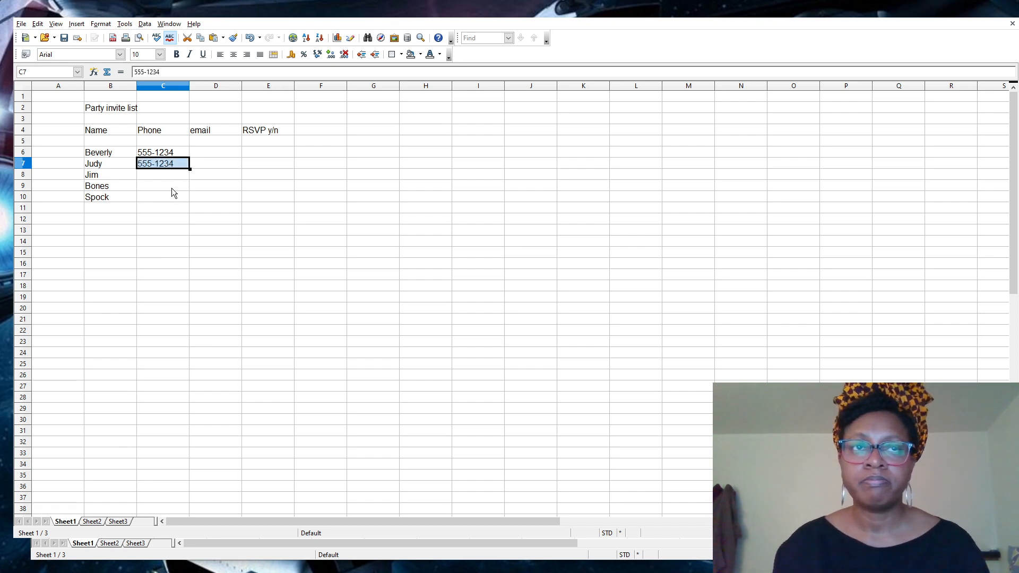
click(170, 178)
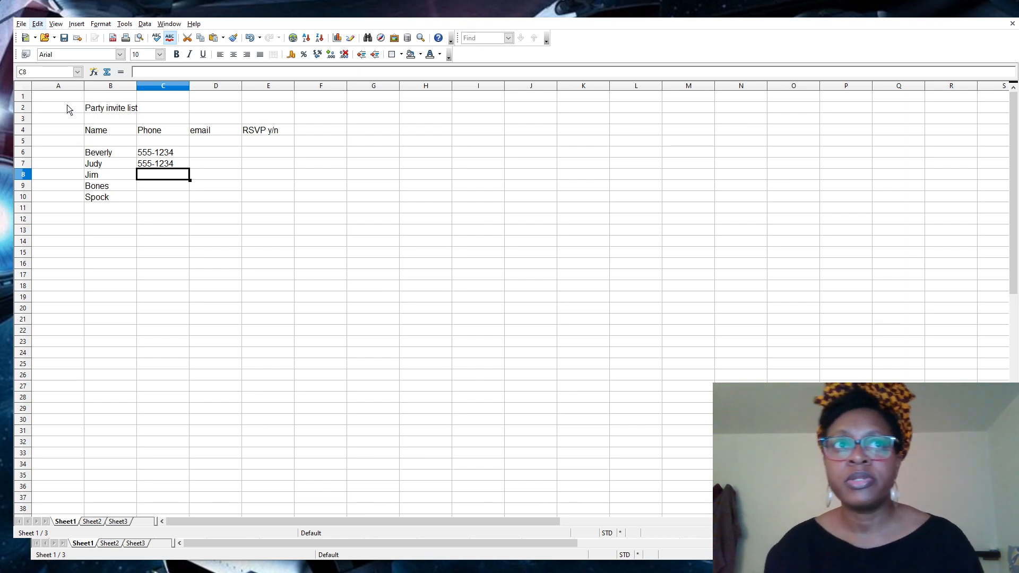
text(555-1234)
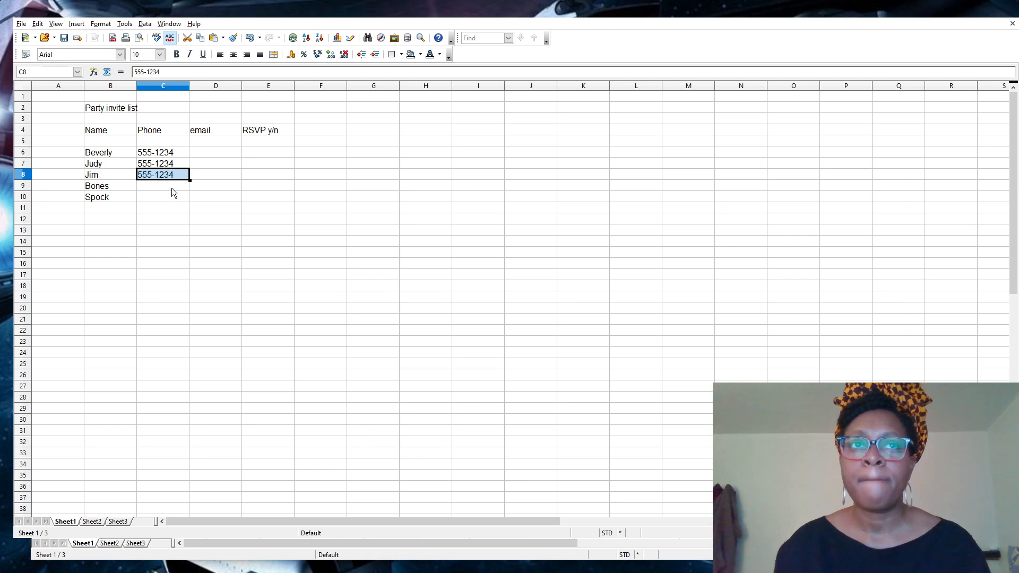
click(171, 188)
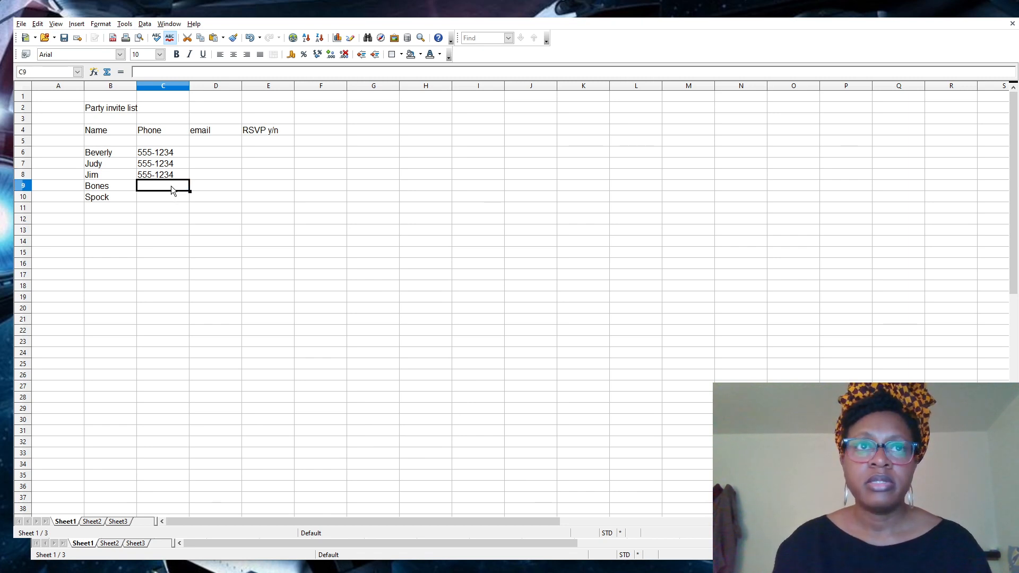
Paste the phone number into C9:C10 and undo the extra copies below row 10.
drag(171, 187, 176, 199)
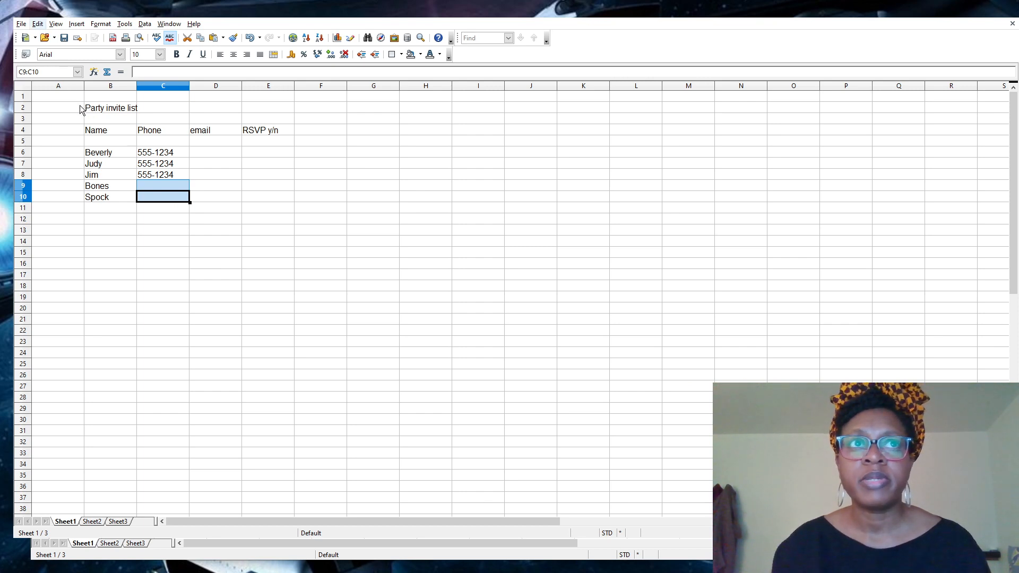
key(ctrl+v)
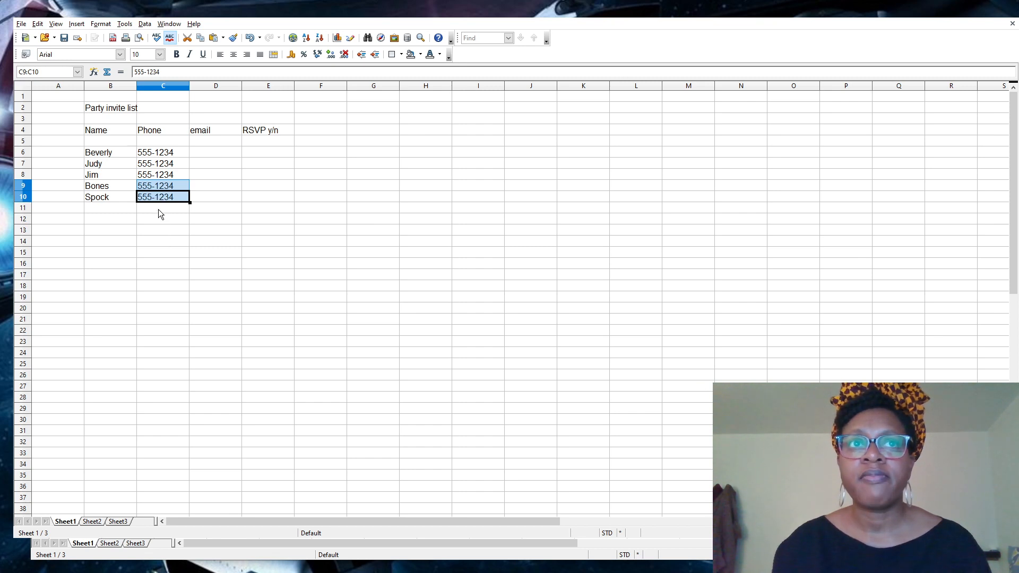
drag(158, 209, 168, 464)
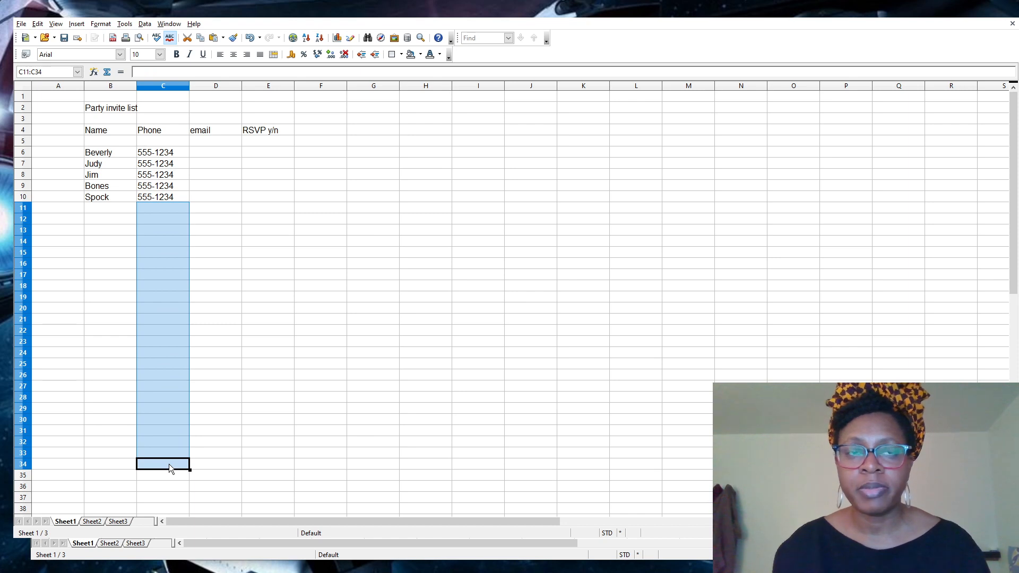
key(ctrl+v)
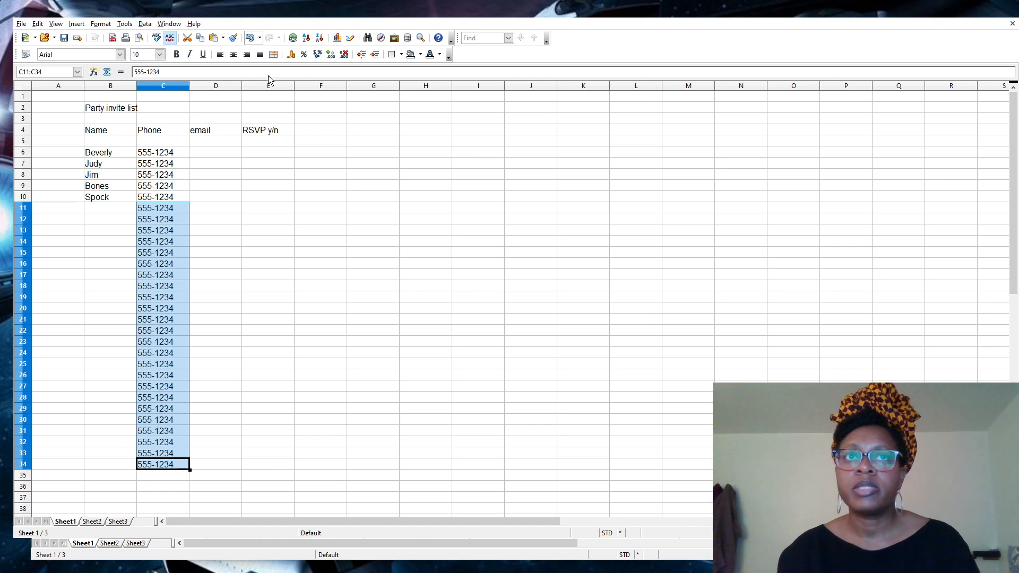
click(250, 37)
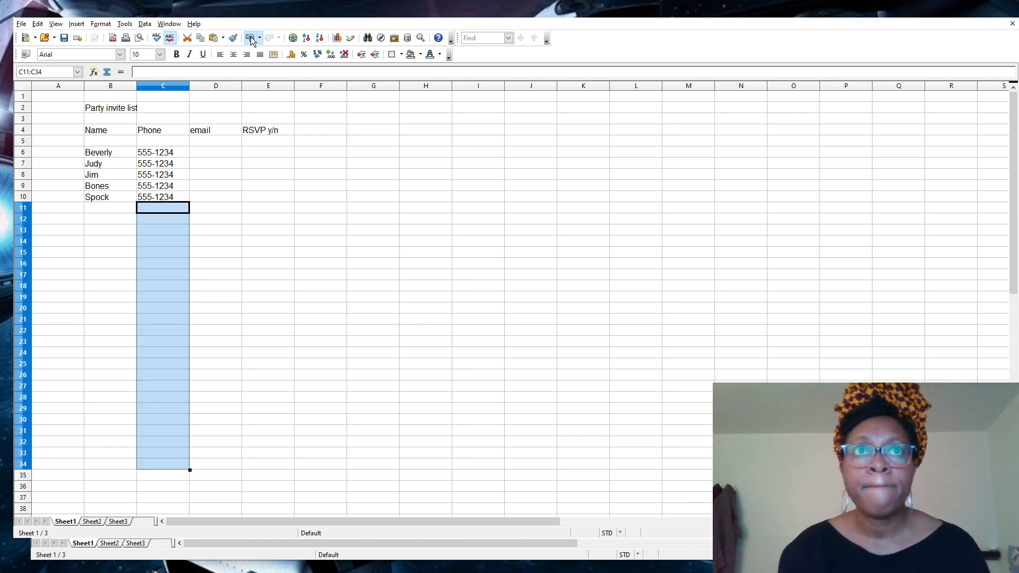
click(170, 228)
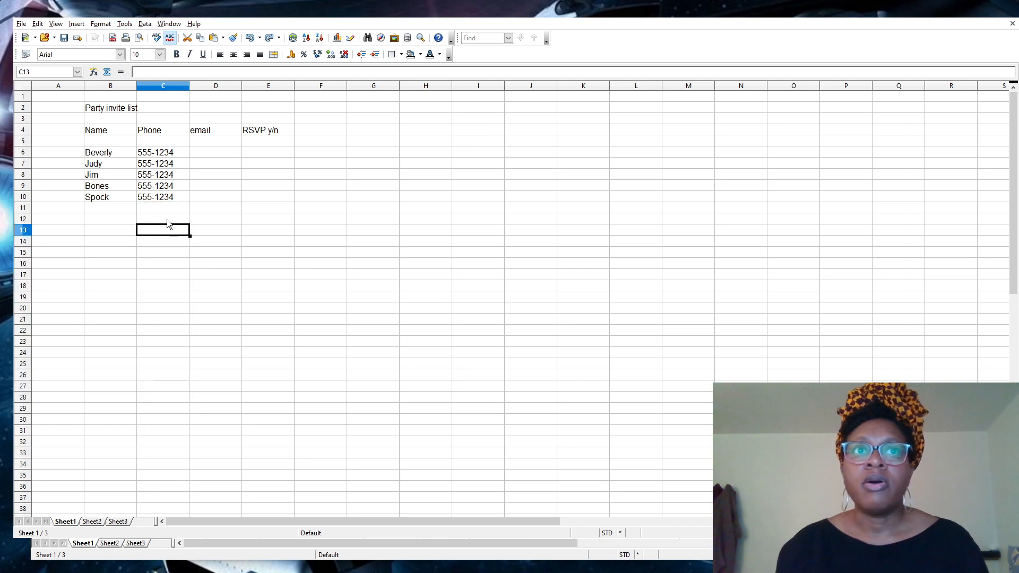
click(208, 152)
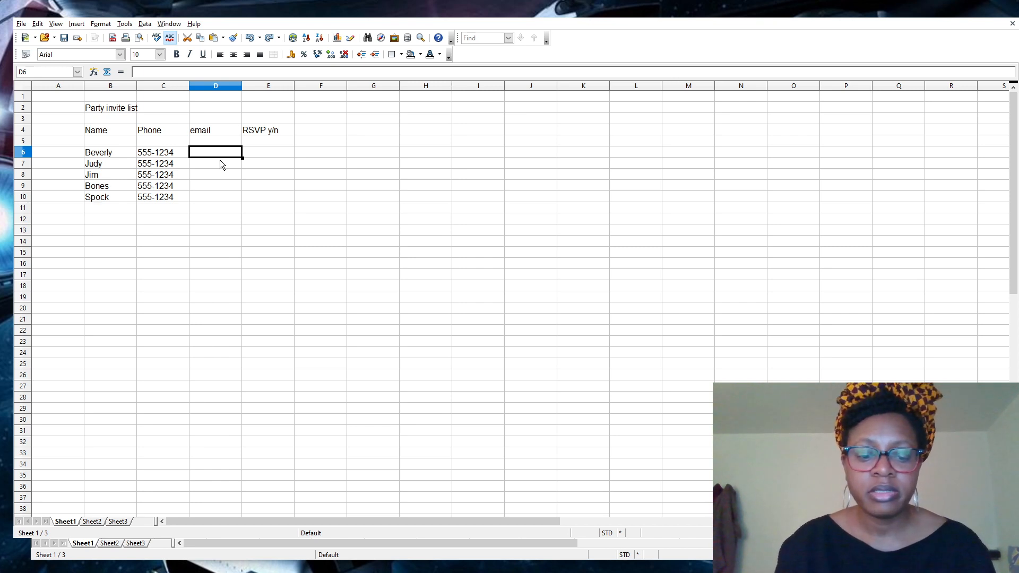
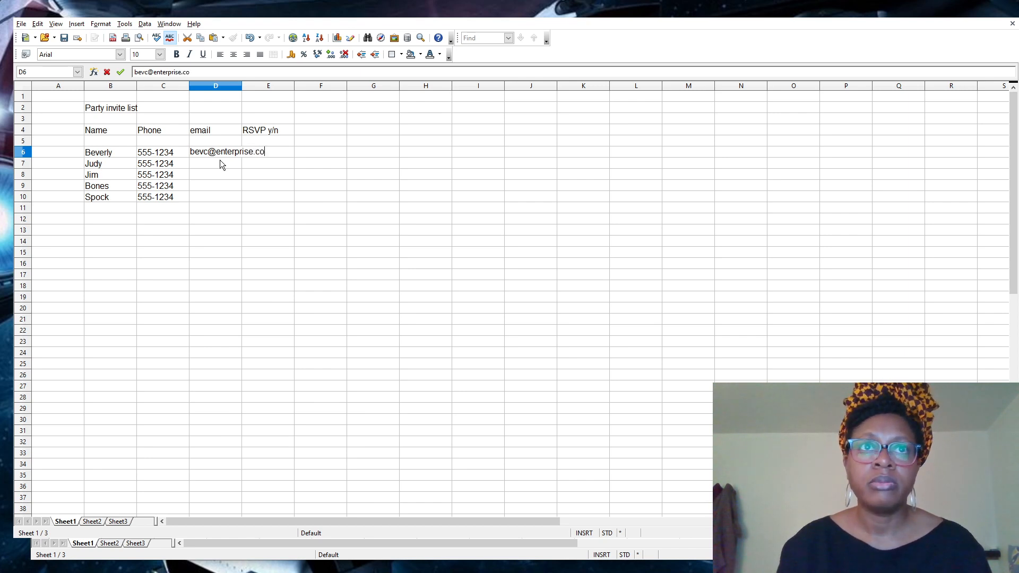
Enter the first guest's e-mail address in D6.
key(Return)
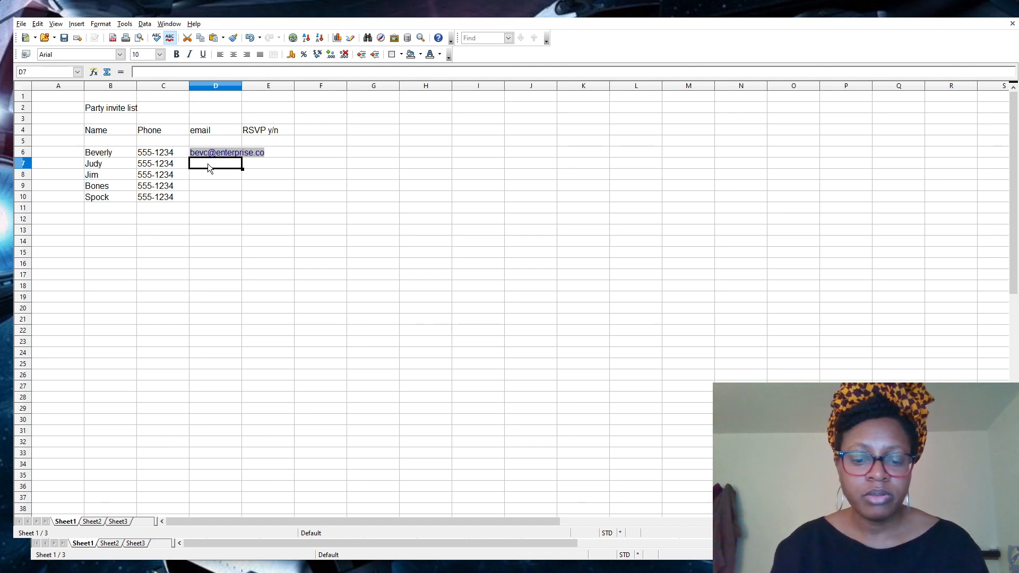
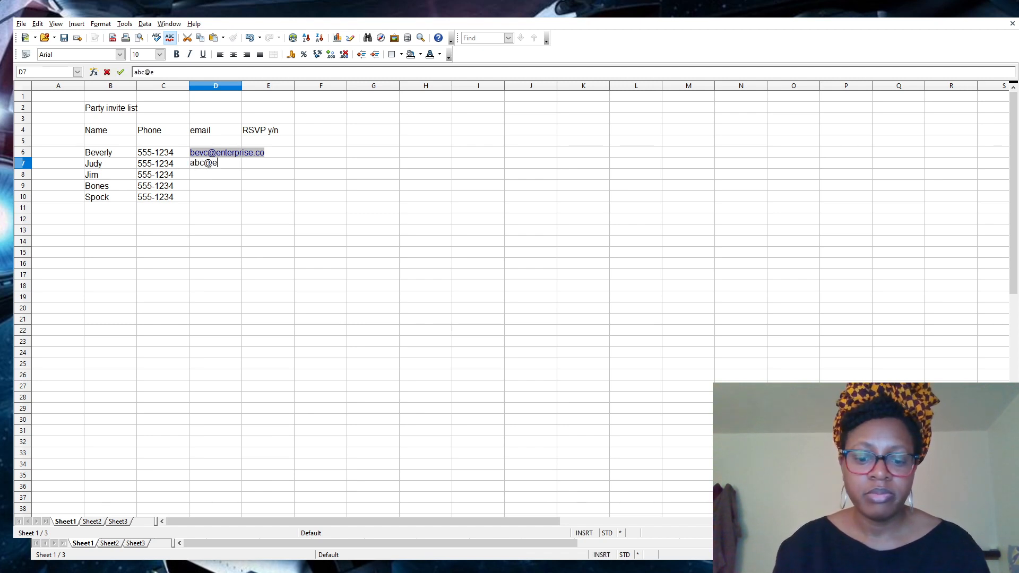
Enter guests' e-mail addresses in D7, D8 and D10, leaving D9 blank.
key(Return)
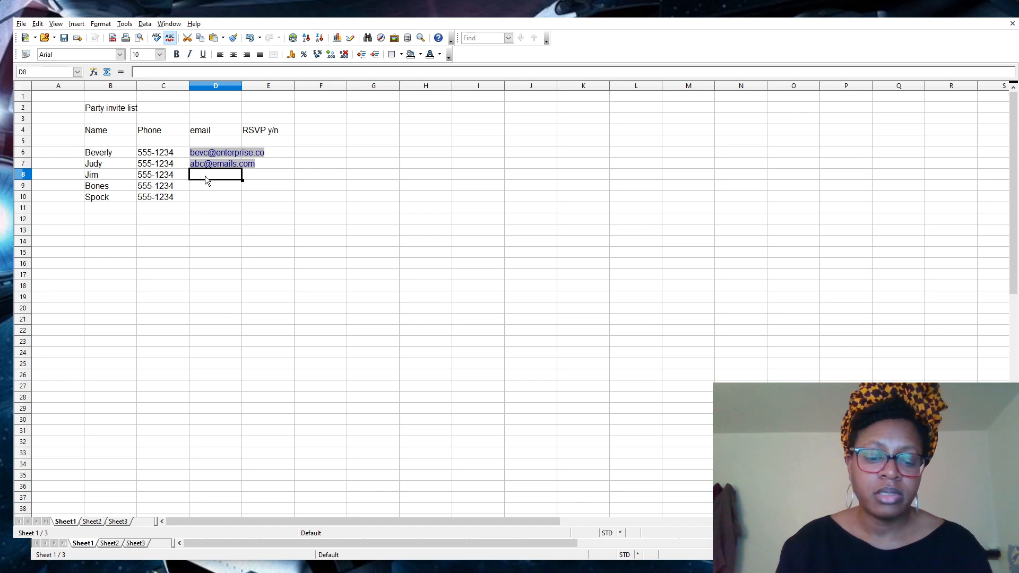
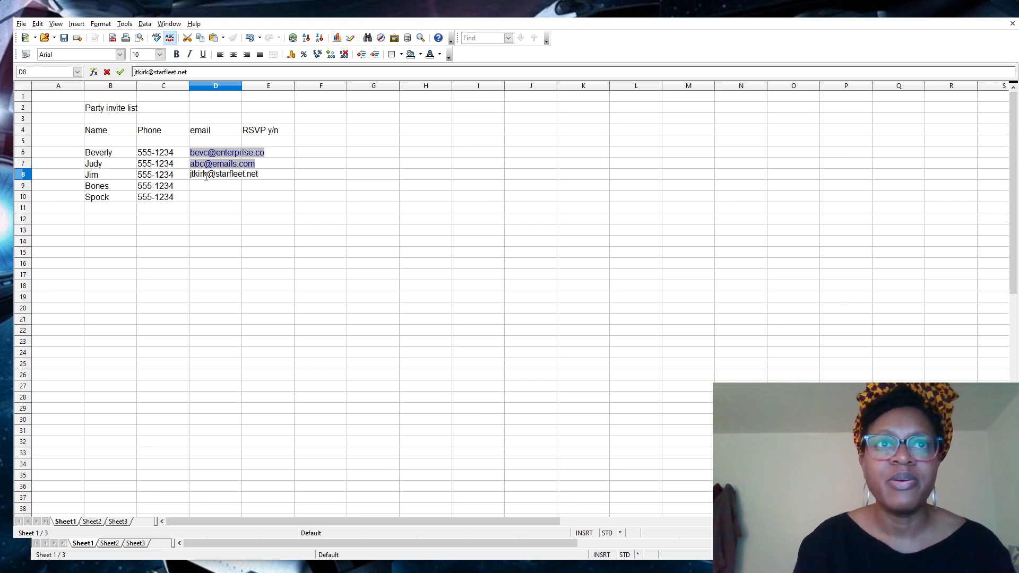
key(Return)
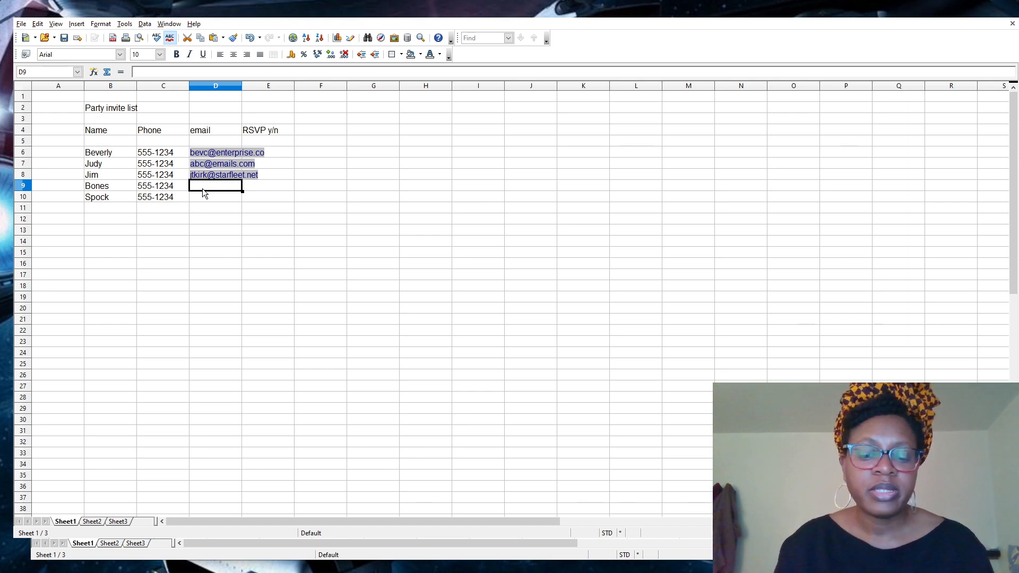
key(Return)
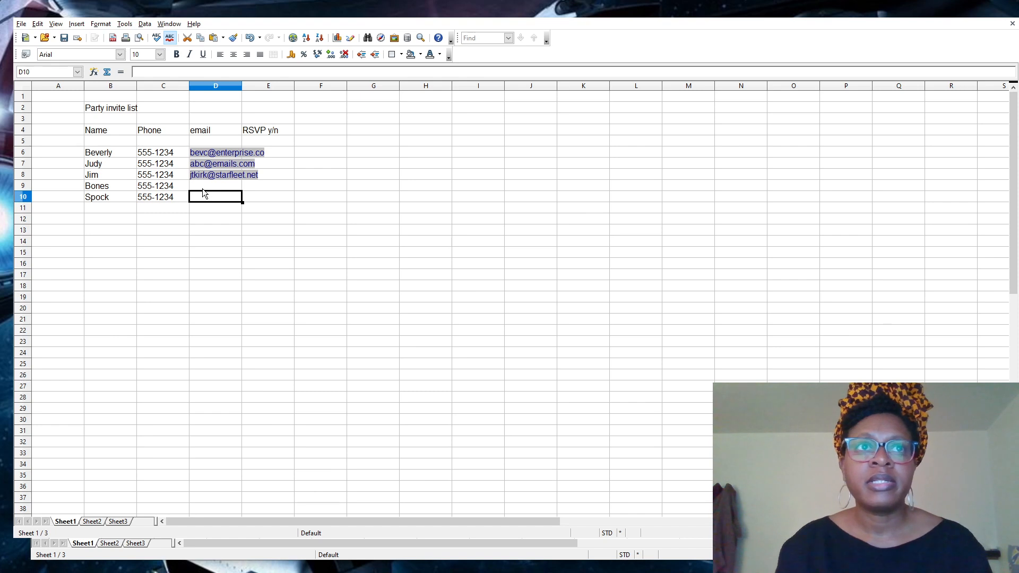
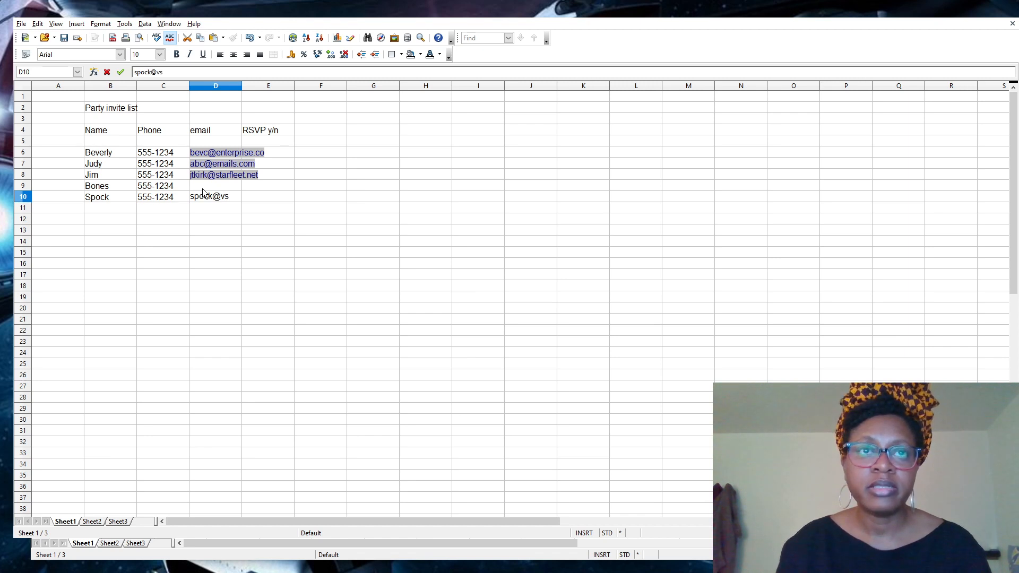
key(Return)
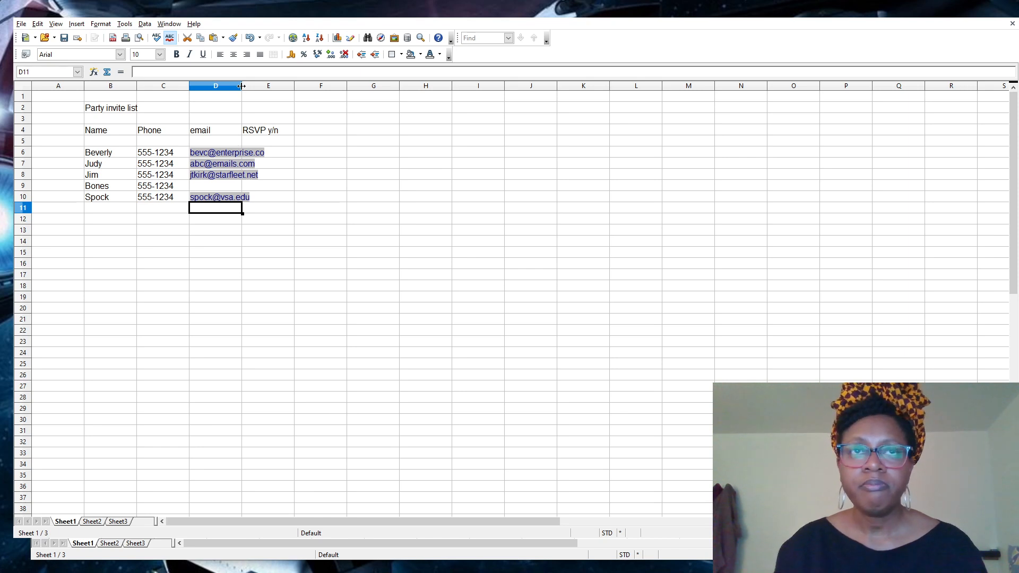
drag(242, 86, 361, 83)
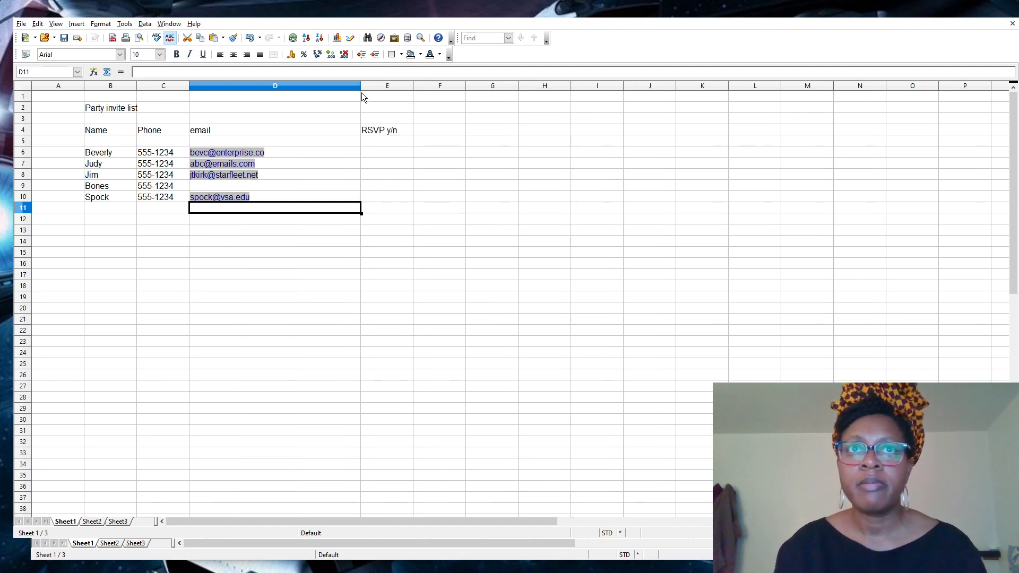
drag(361, 86, 272, 88)
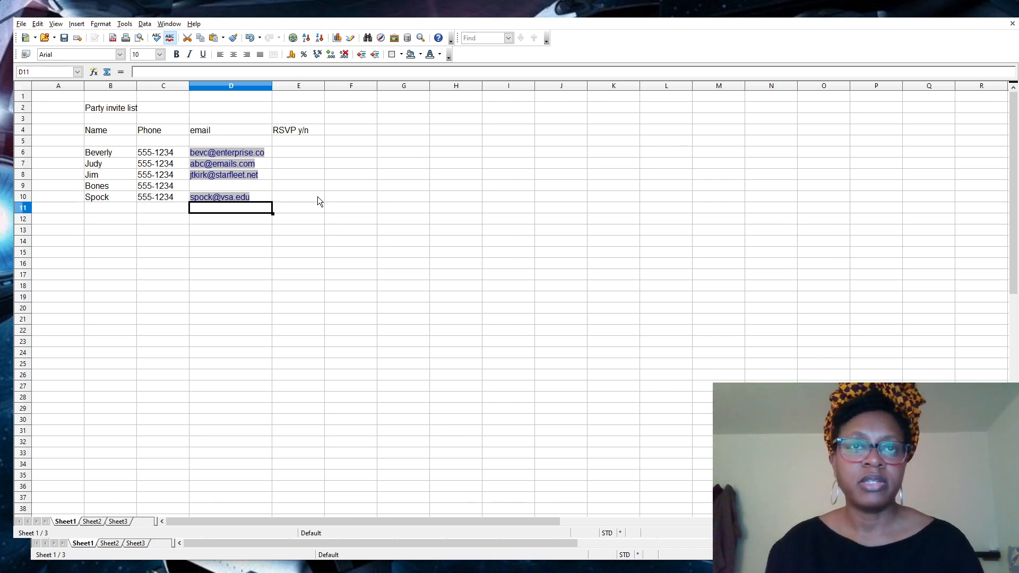
key(ctrl+z)
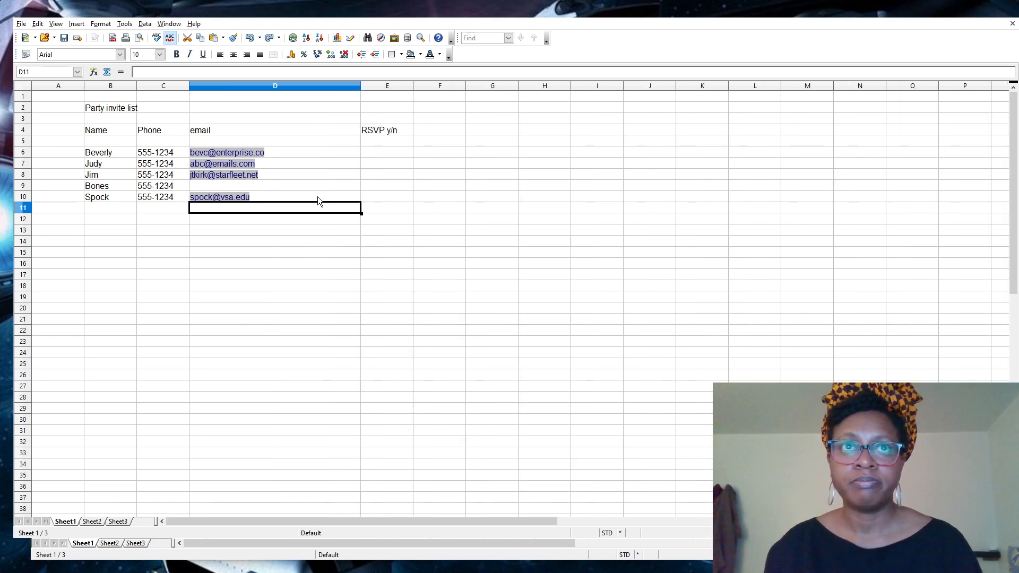
click(249, 39)
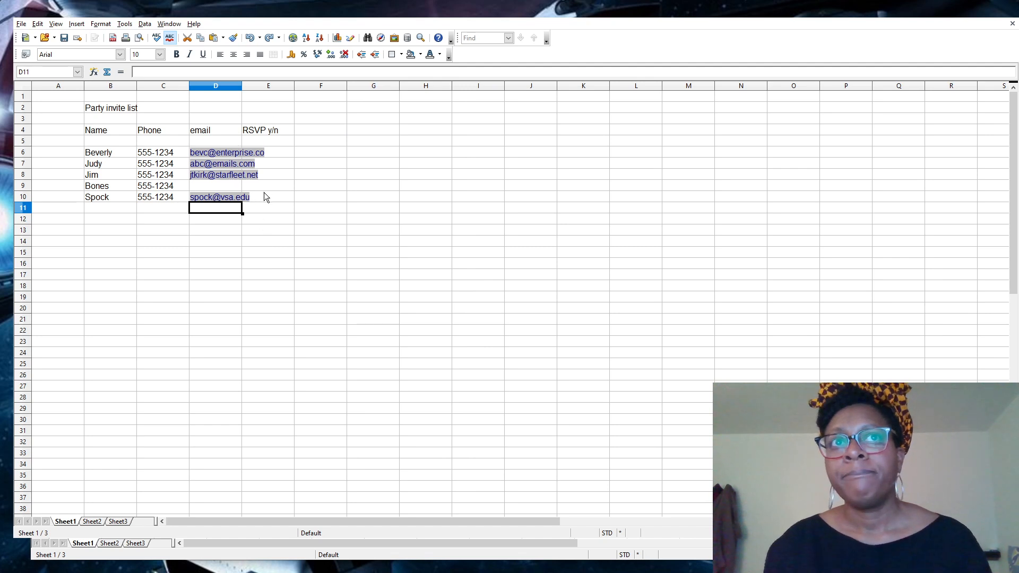
Select the email cells, then the whole of column D.
drag(218, 139, 221, 230)
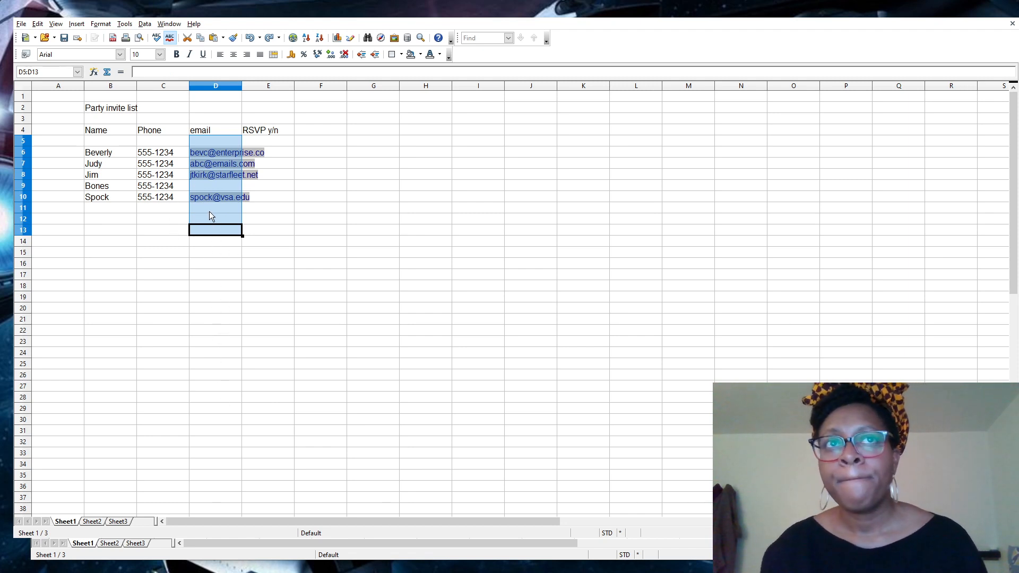
click(225, 87)
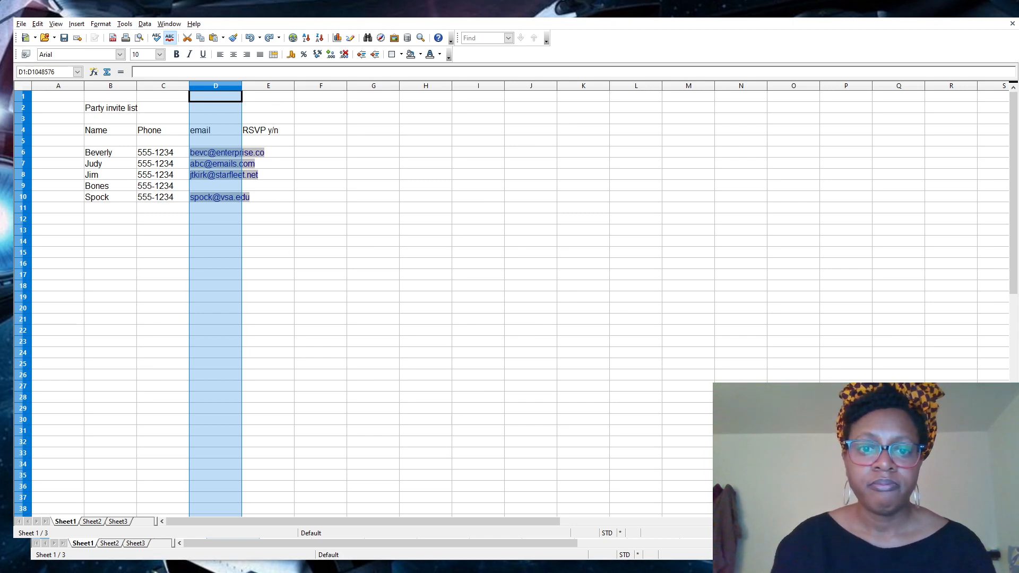
Open the Format Cells dialog for column D with Ctrl+1.
drag(298, 572, 405, 272)
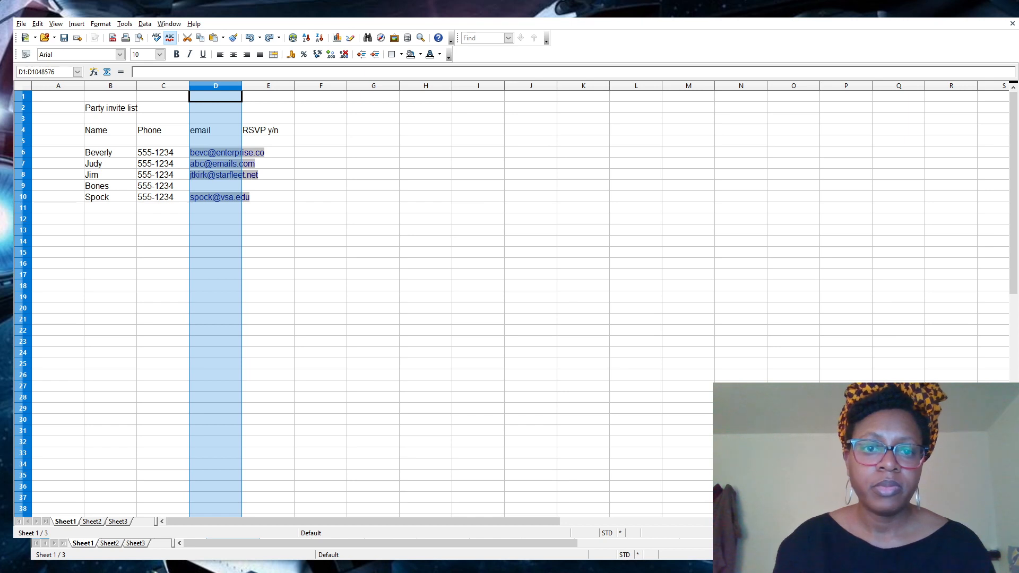
key(ctrl+1)
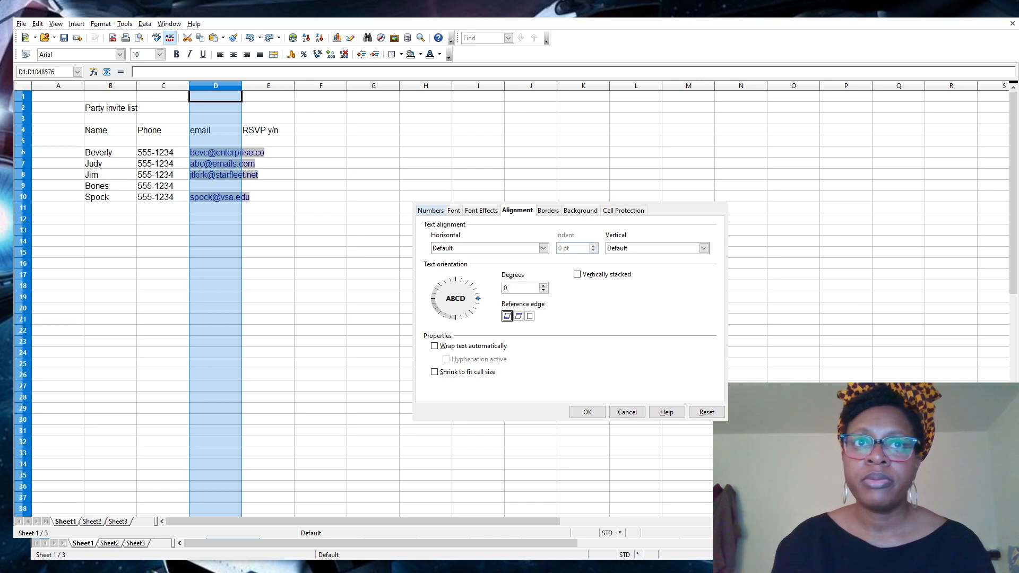
Switch column D's Format Cells dialog to its Numbers tab.
click(430, 210)
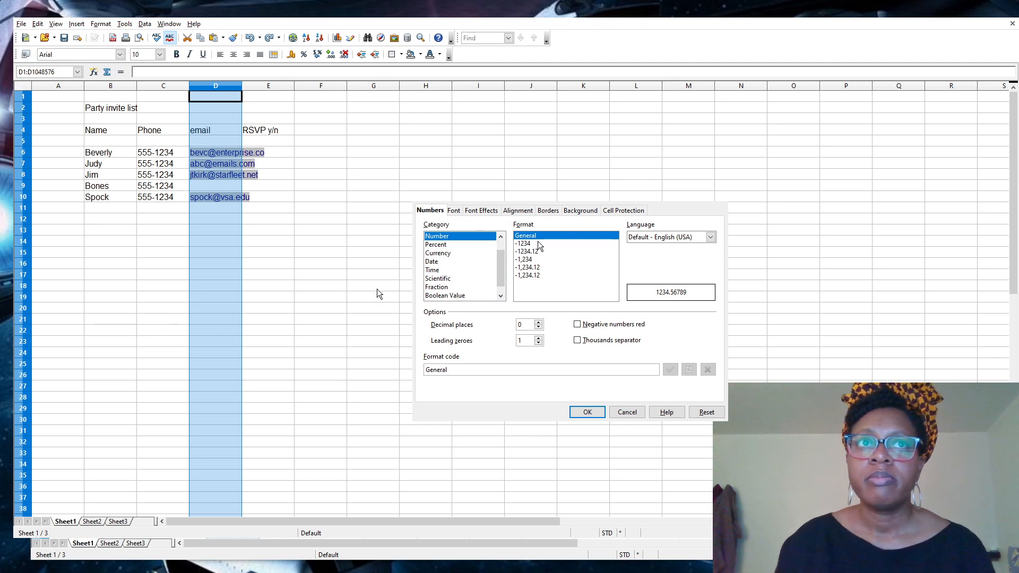
Try several Number formats with red negatives left off, then choose Percent with 0.00%.
click(577, 325)
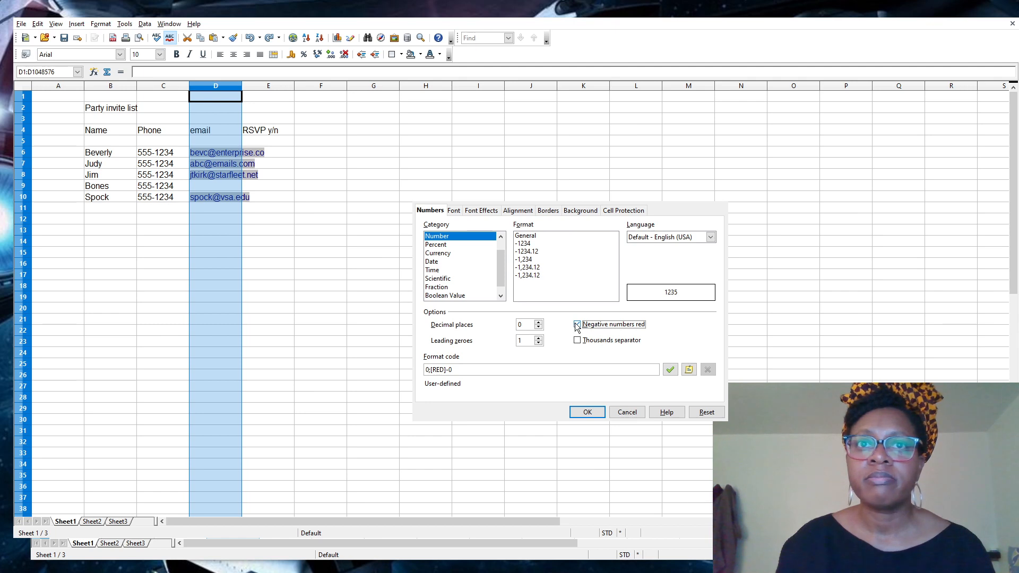
click(577, 325)
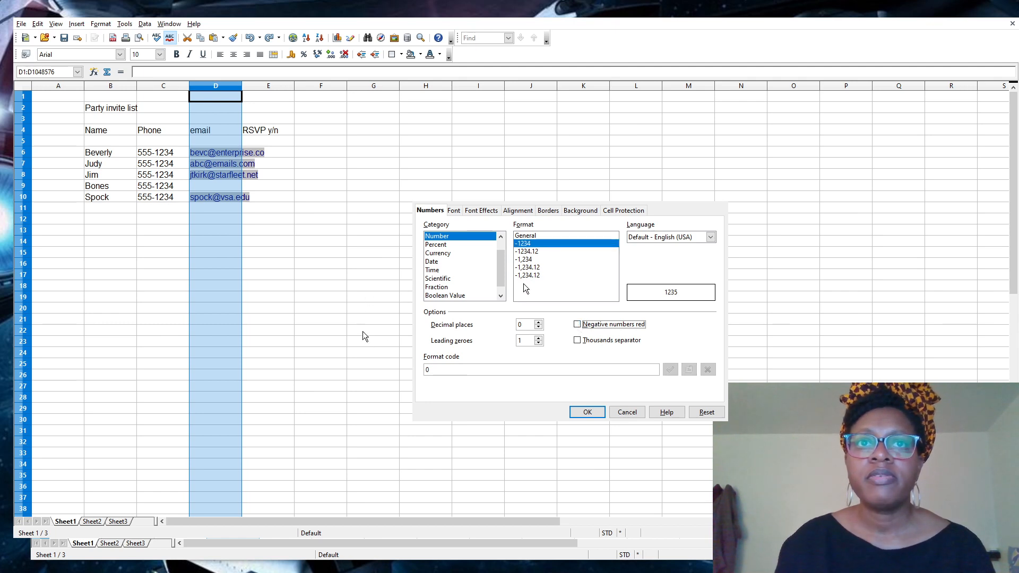
click(525, 268)
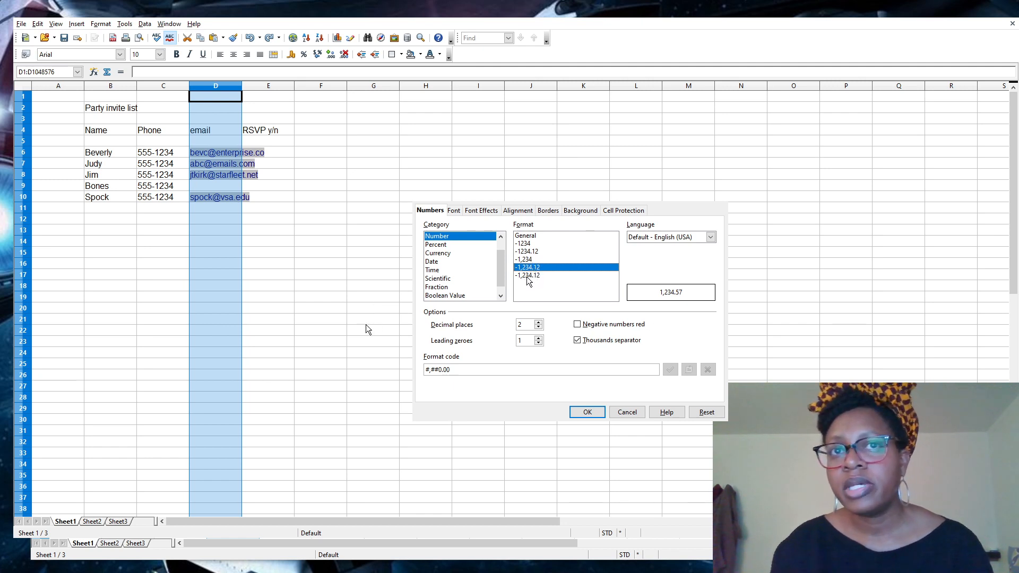
click(529, 239)
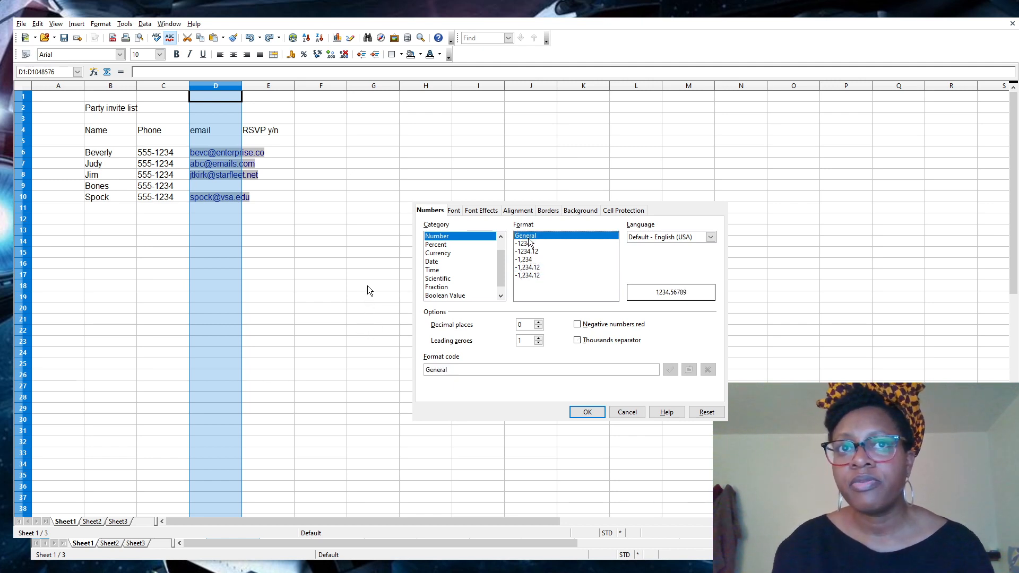
click(529, 243)
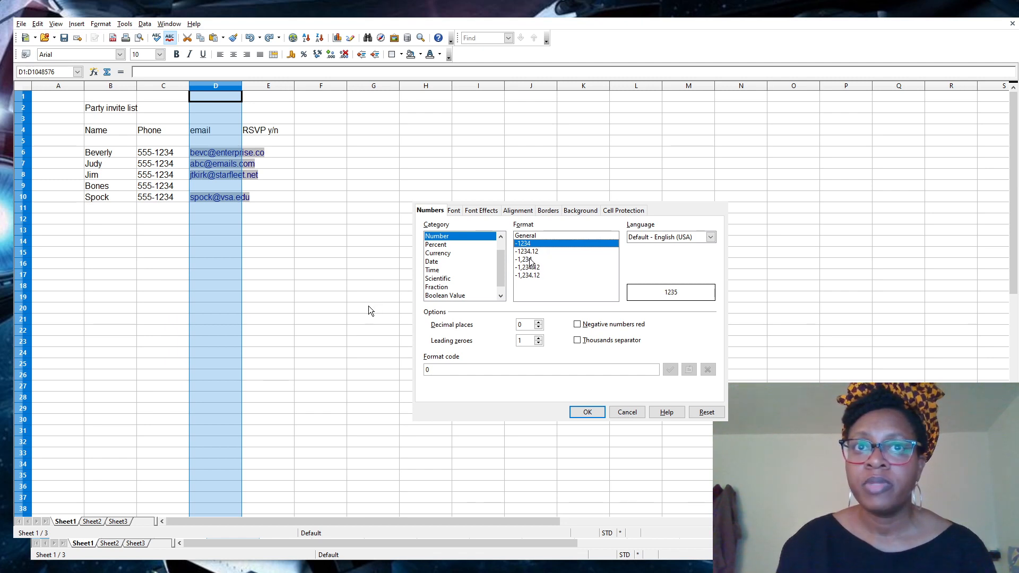
click(529, 259)
click(539, 251)
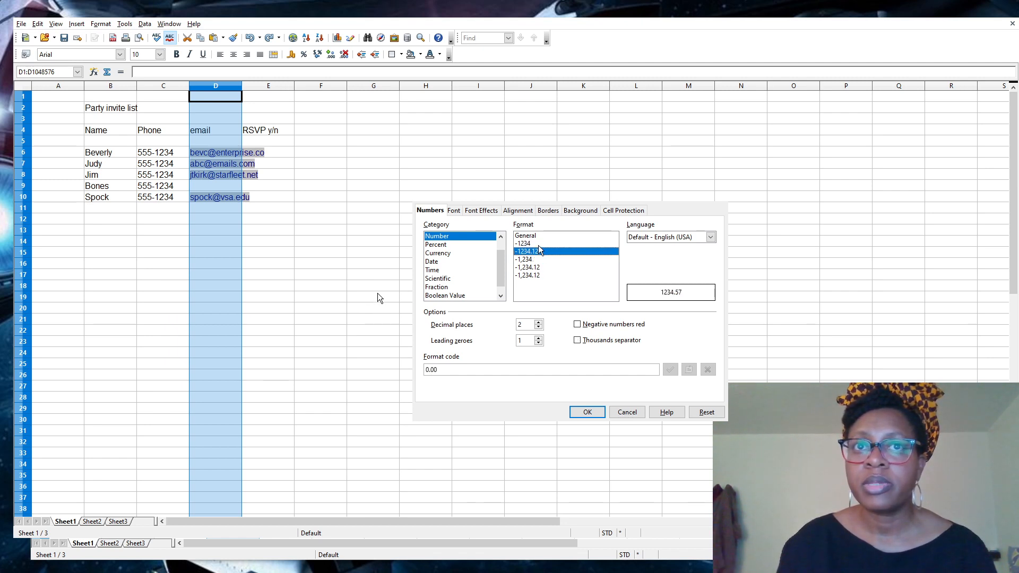
click(539, 243)
click(462, 245)
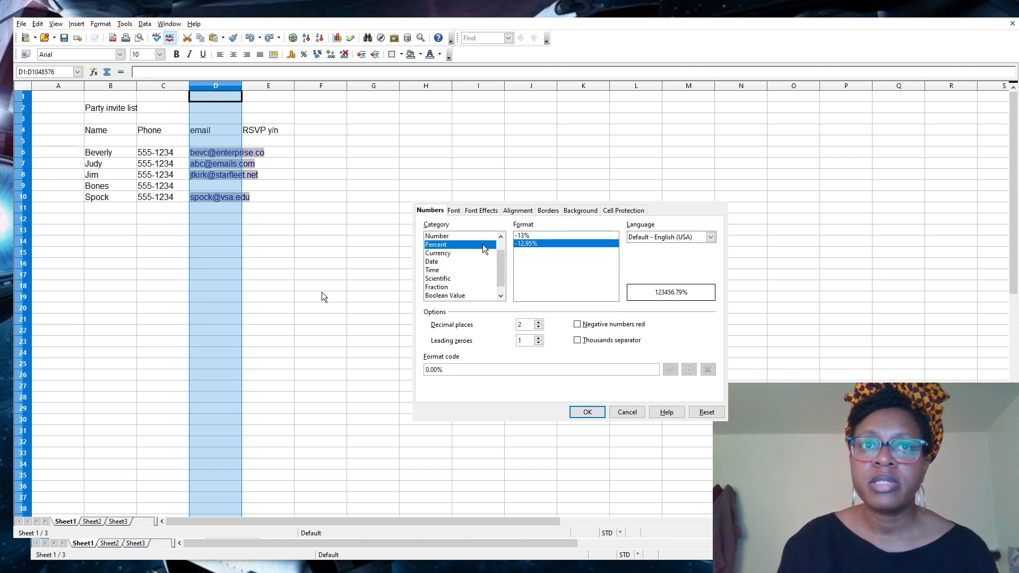
Compare Currency formats (red, USD suffix, two decimals), ending on whole-dollar -$1,234.
click(465, 253)
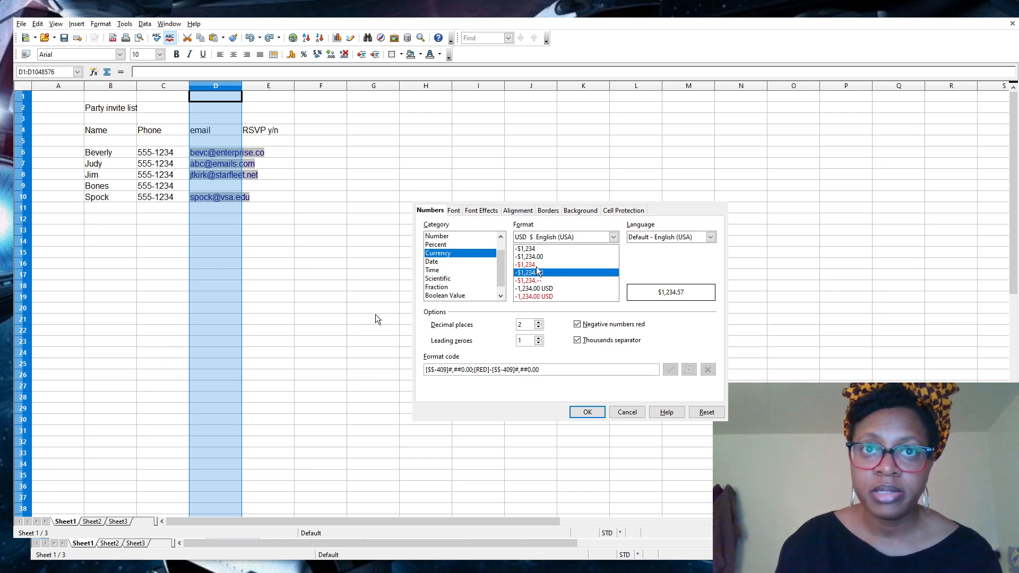
click(537, 265)
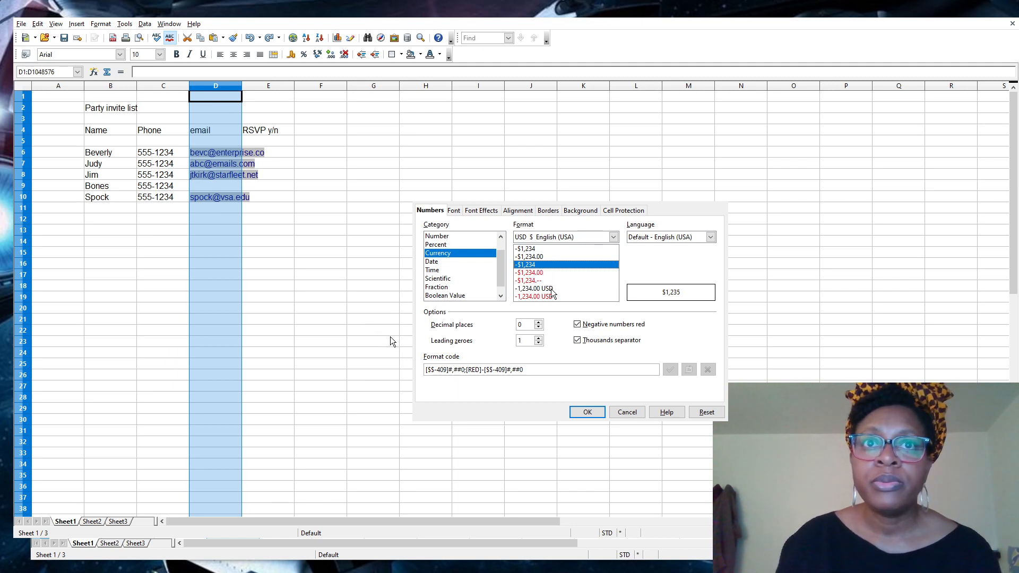
click(533, 291)
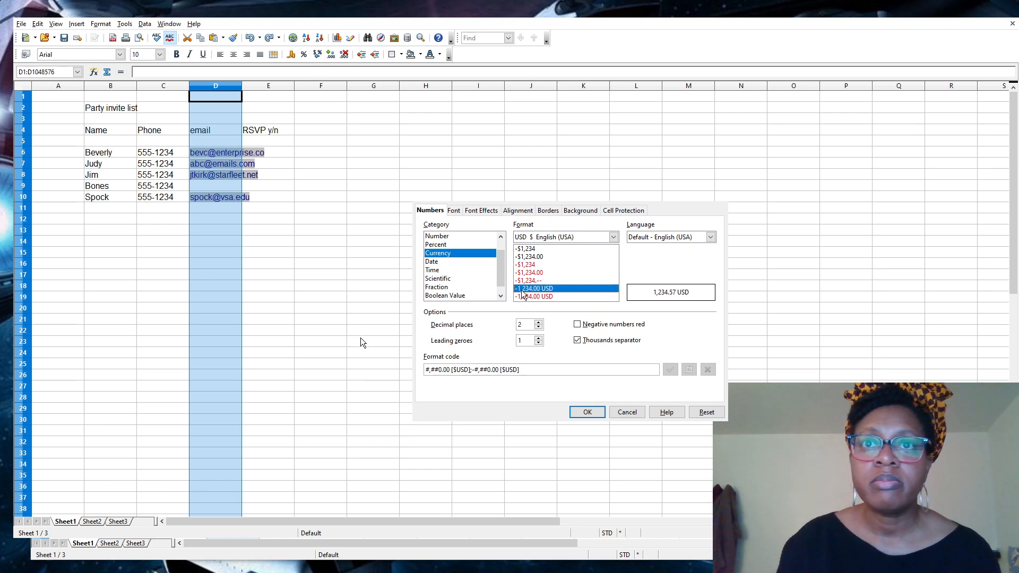
click(526, 296)
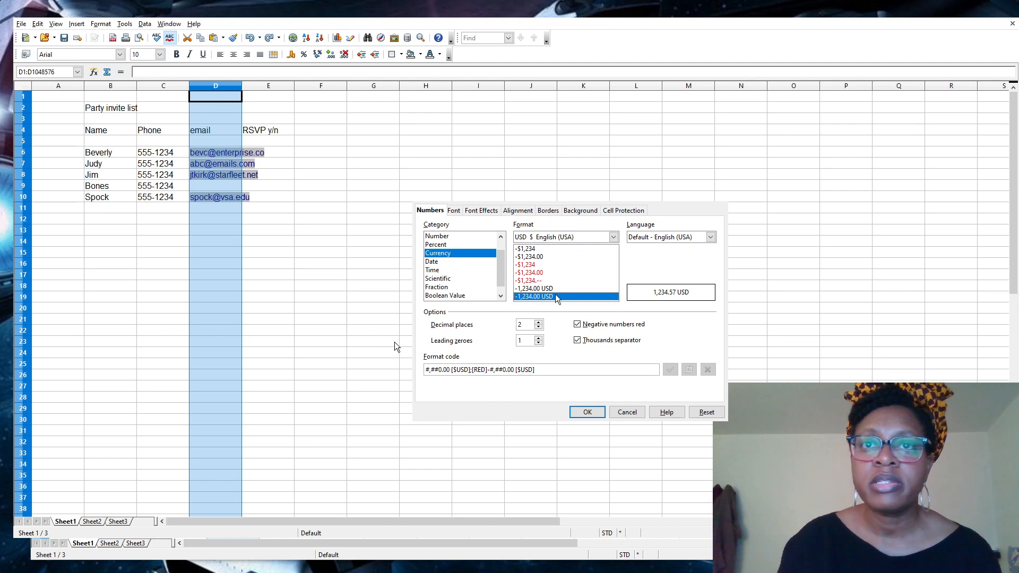
click(556, 290)
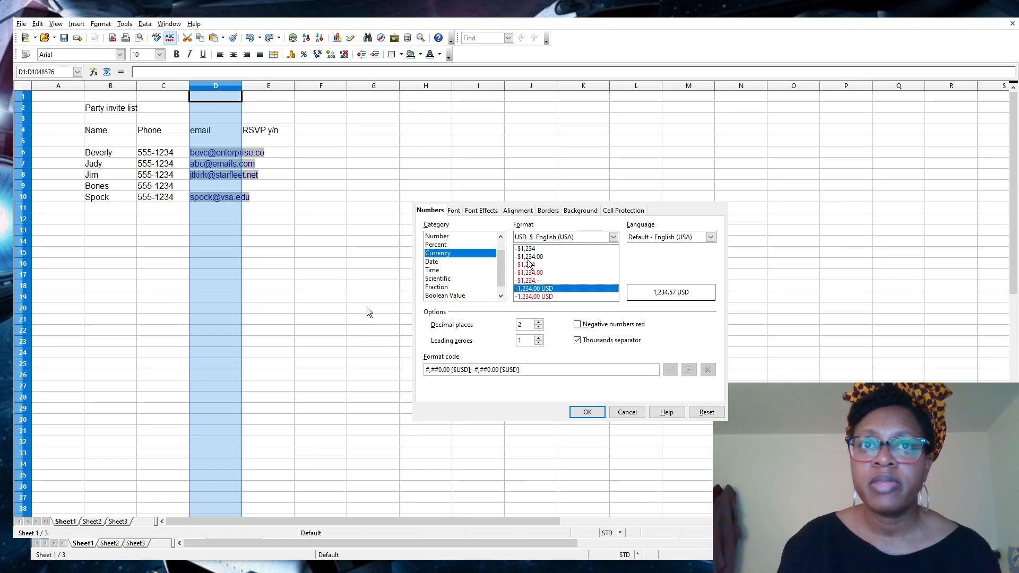
click(529, 257)
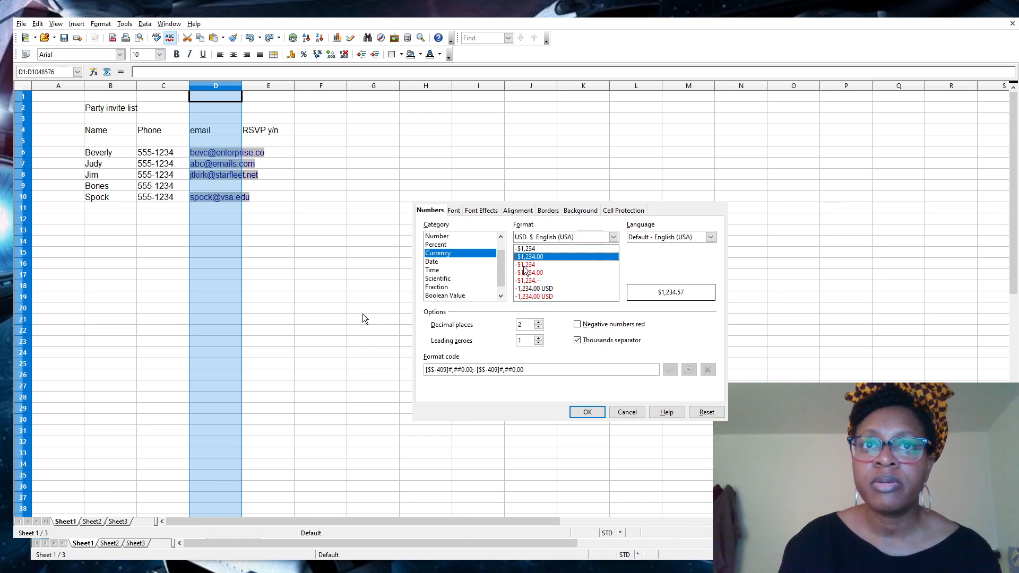
click(530, 289)
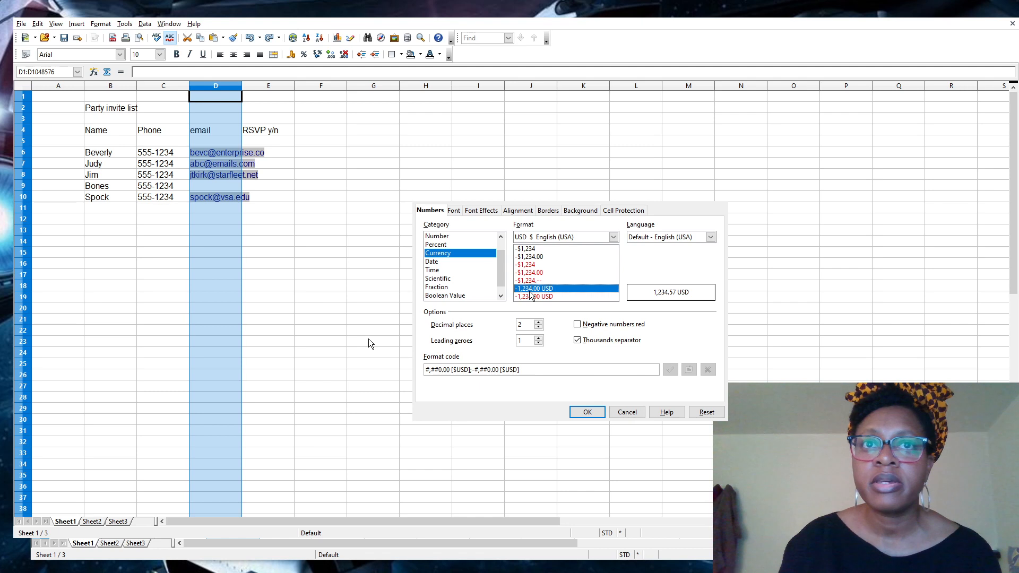
click(535, 250)
Preview the December 31, 1999 and 12/31/99 date formats, then show the Time category.
click(449, 262)
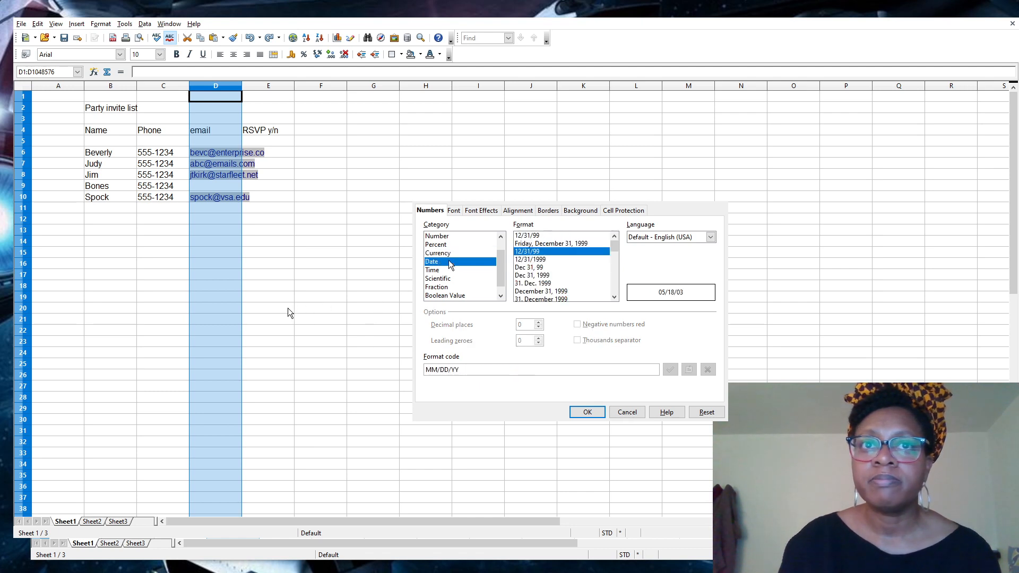
click(534, 291)
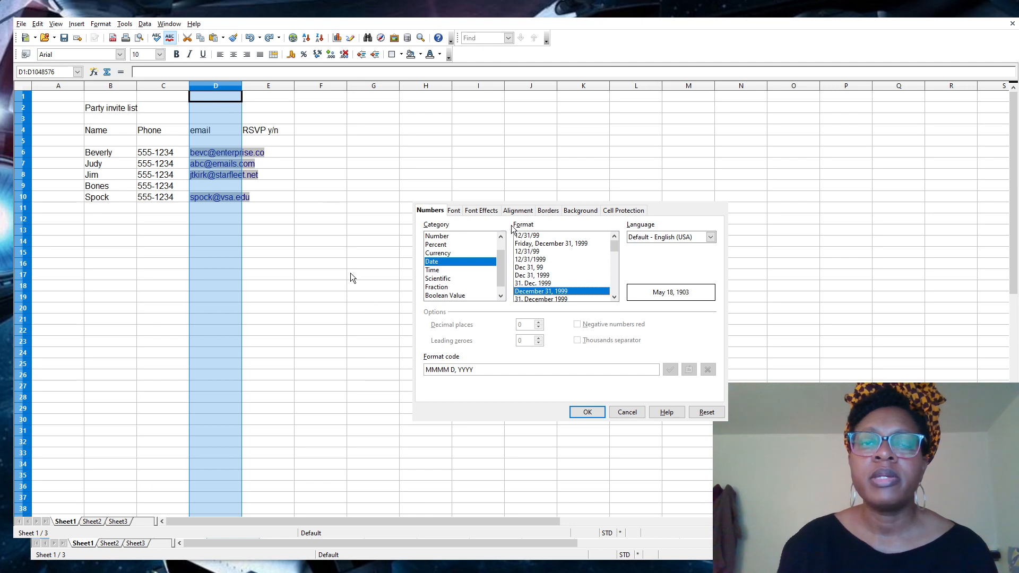
click(525, 251)
scroll(529, 269, down, 3)
scroll(529, 269, down, 3)
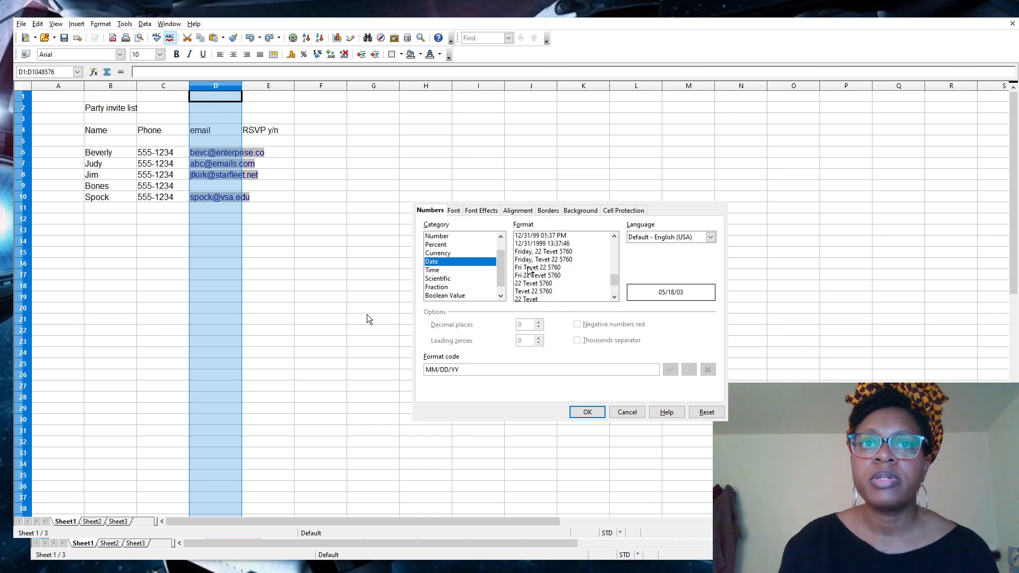
scroll(529, 264, up, 2)
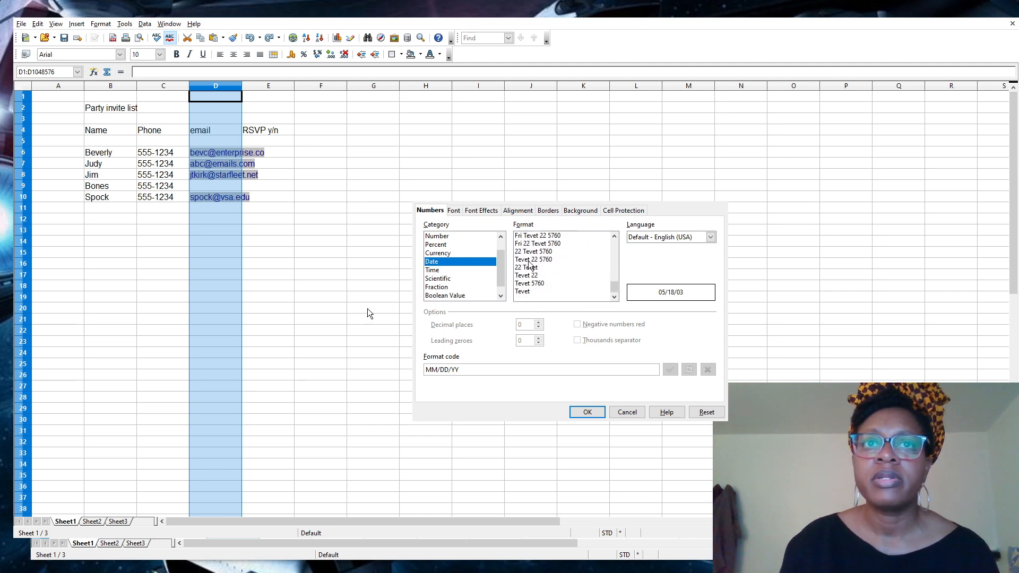
scroll(529, 264, up, 4)
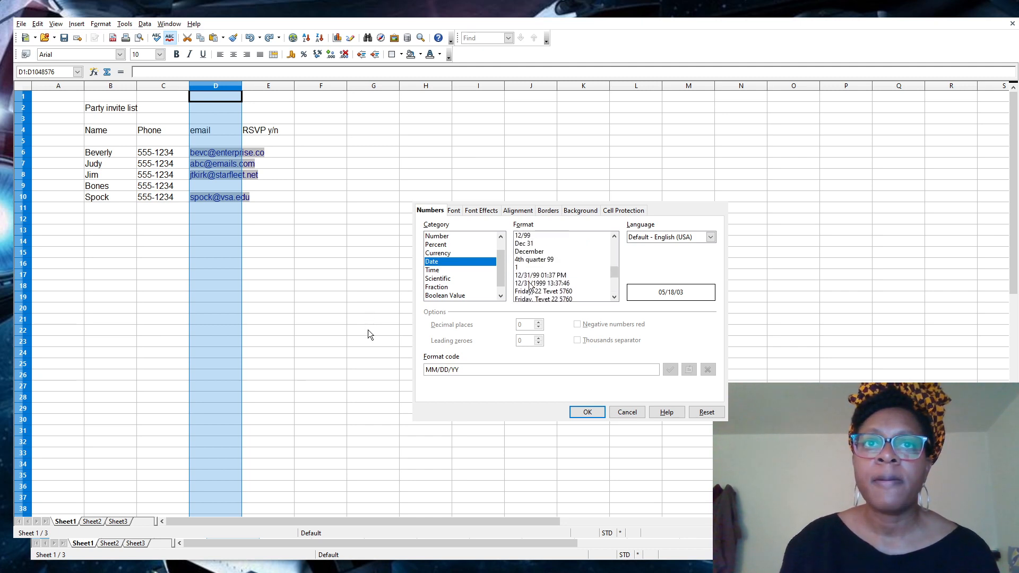
scroll(530, 257, up, 1)
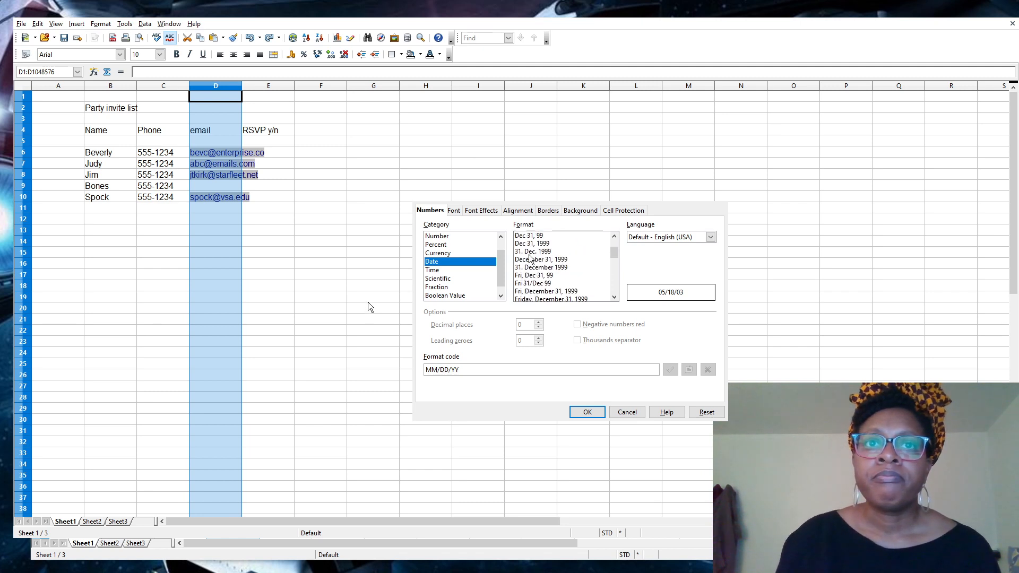
click(463, 271)
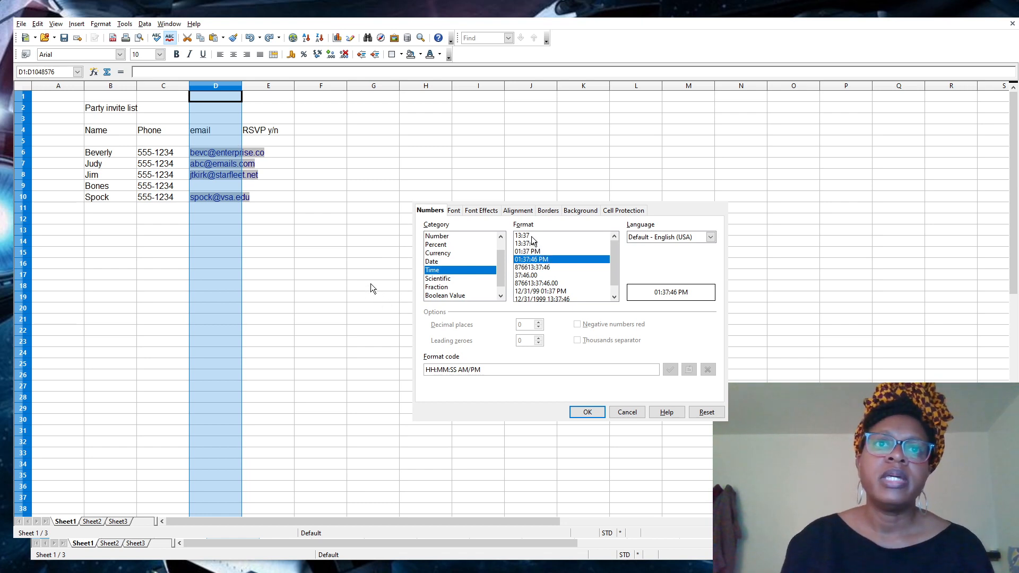
Preview 13:37, date-time, Scientific, Boolean Value and Fraction formats, then return to Number General.
click(533, 237)
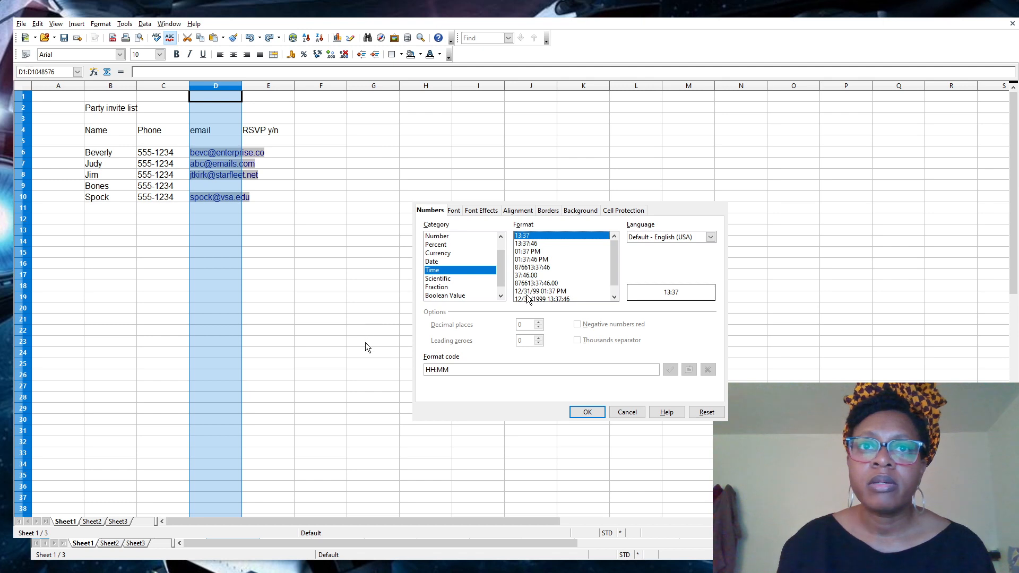
click(526, 291)
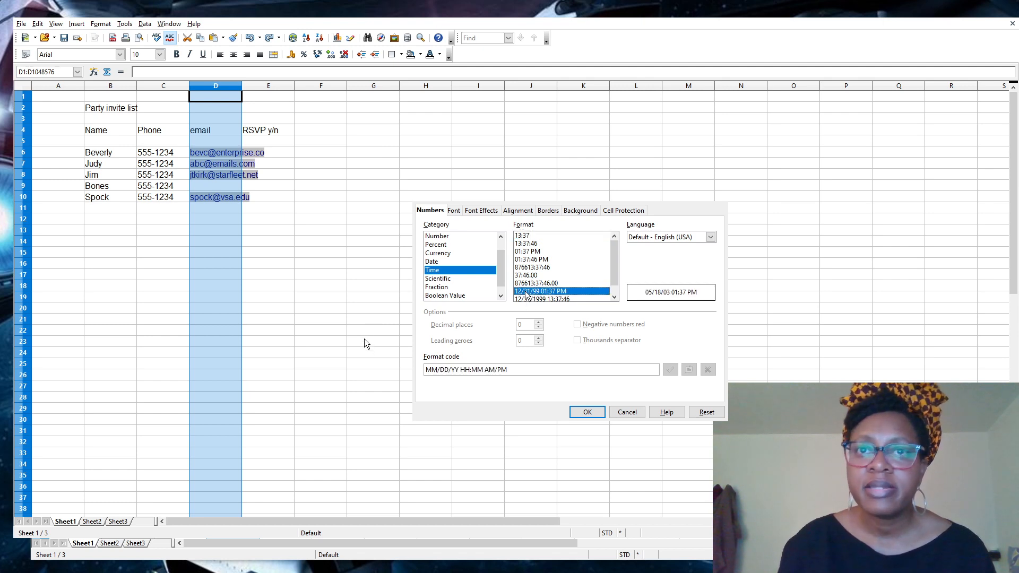
click(459, 278)
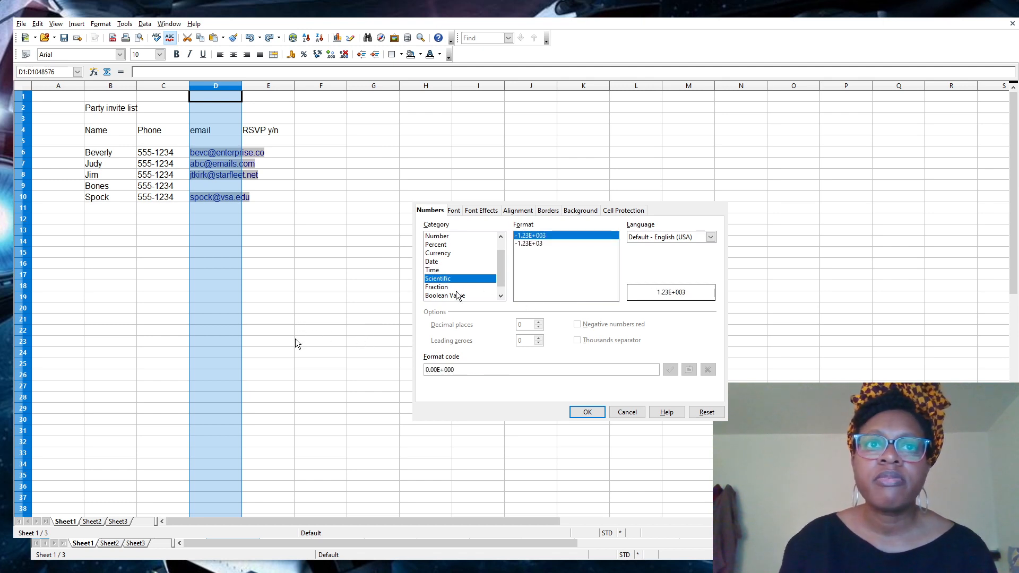
click(457, 295)
click(456, 288)
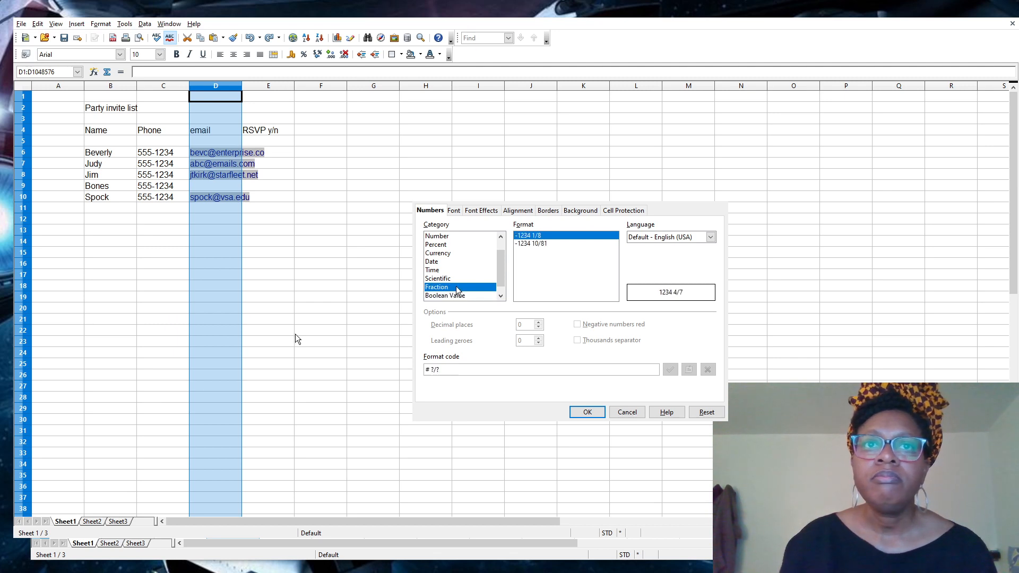
click(456, 237)
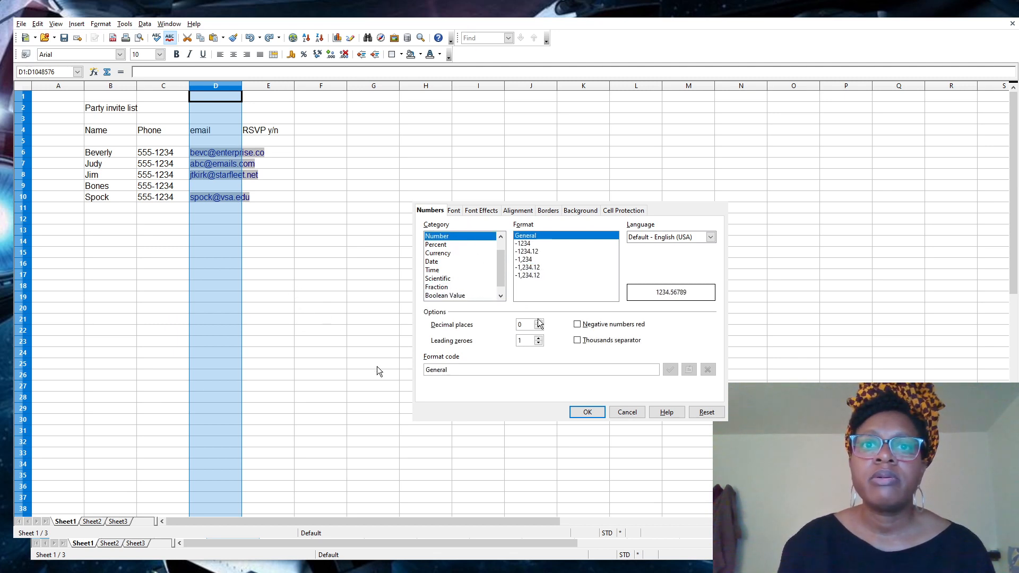
scroll(469, 253, up, 1)
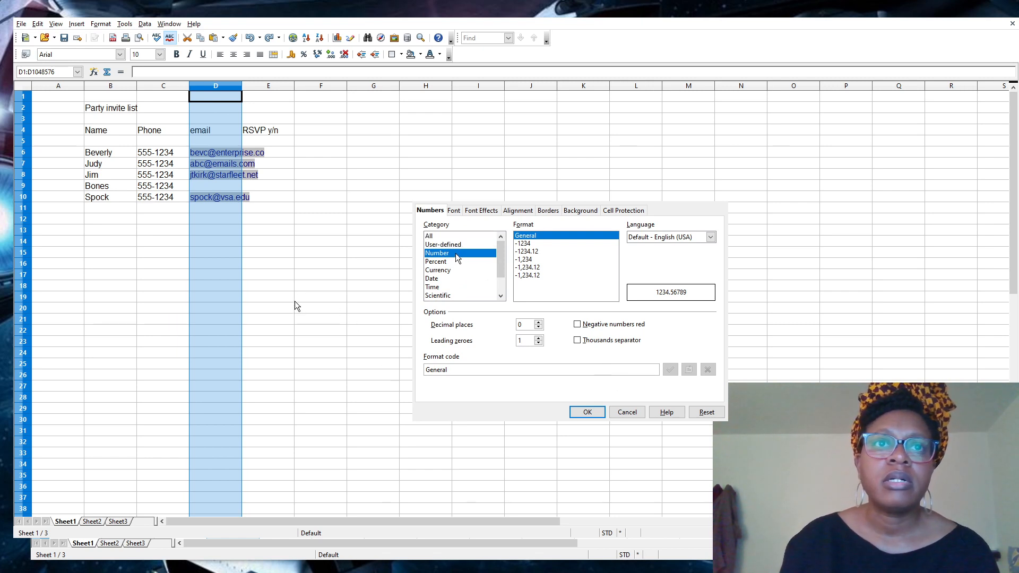
Try Arial Narrow and Bahnschrift fonts, keep Arial, and move to Font Effects.
click(517, 211)
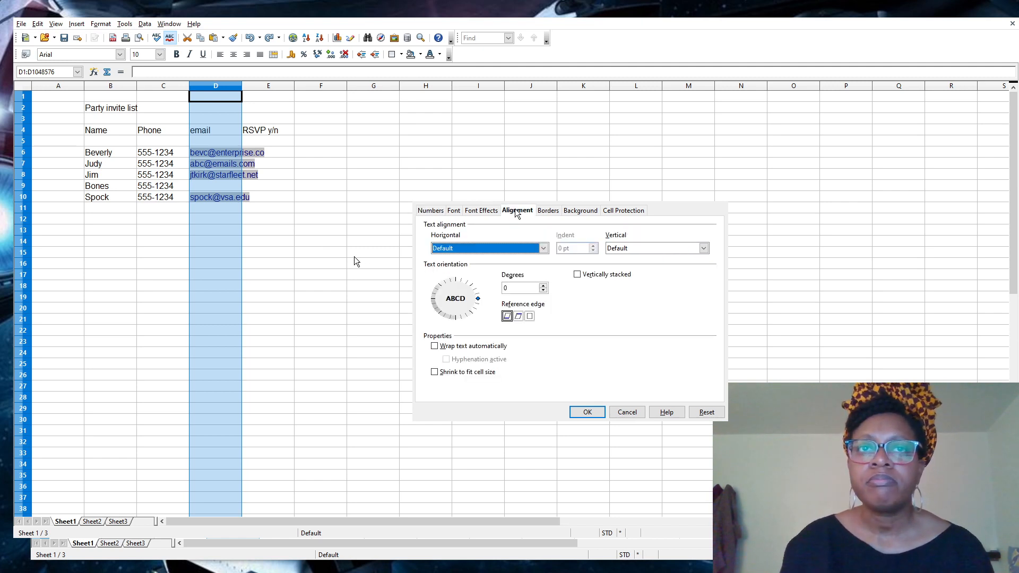
click(454, 212)
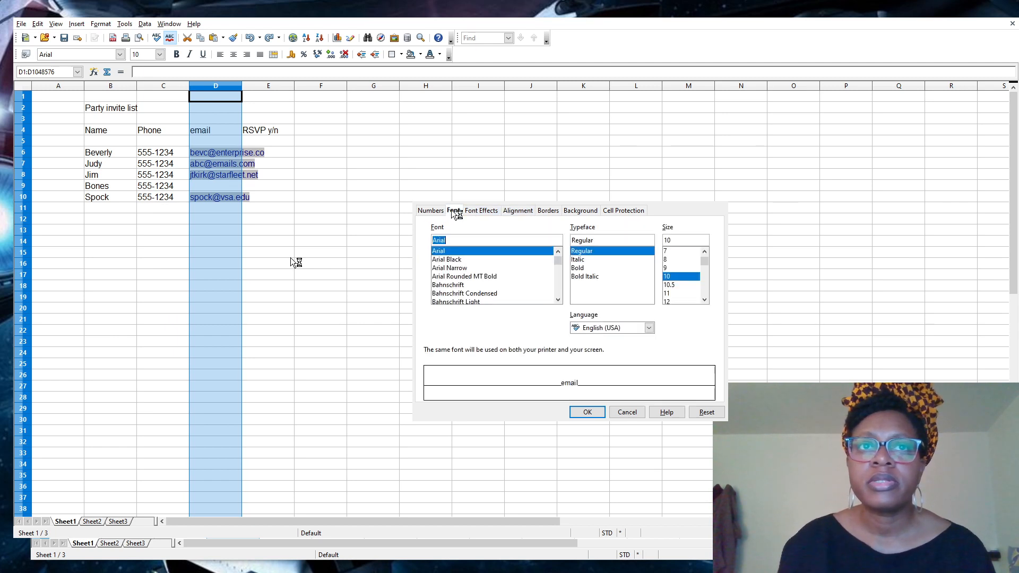
click(463, 267)
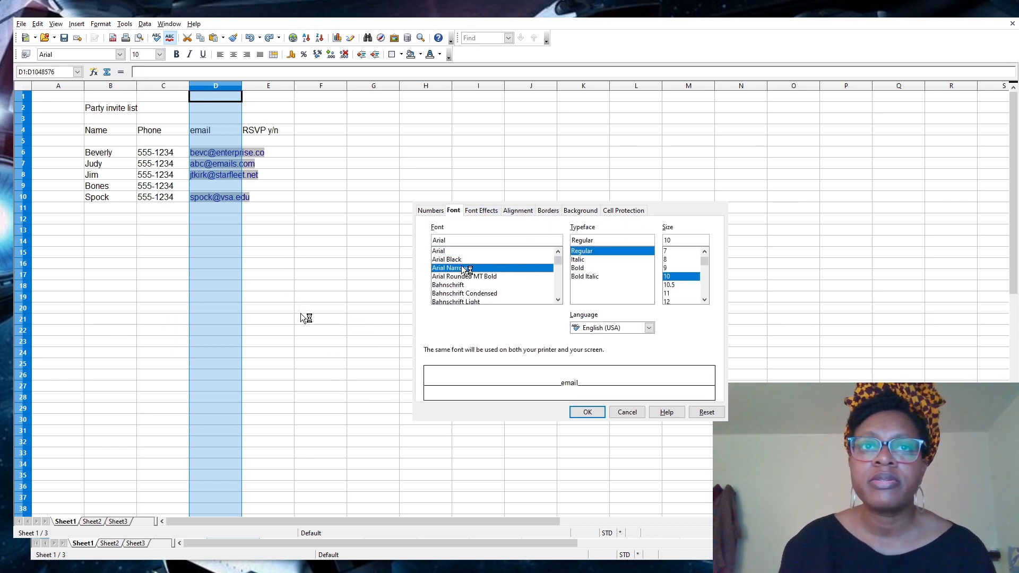
click(467, 286)
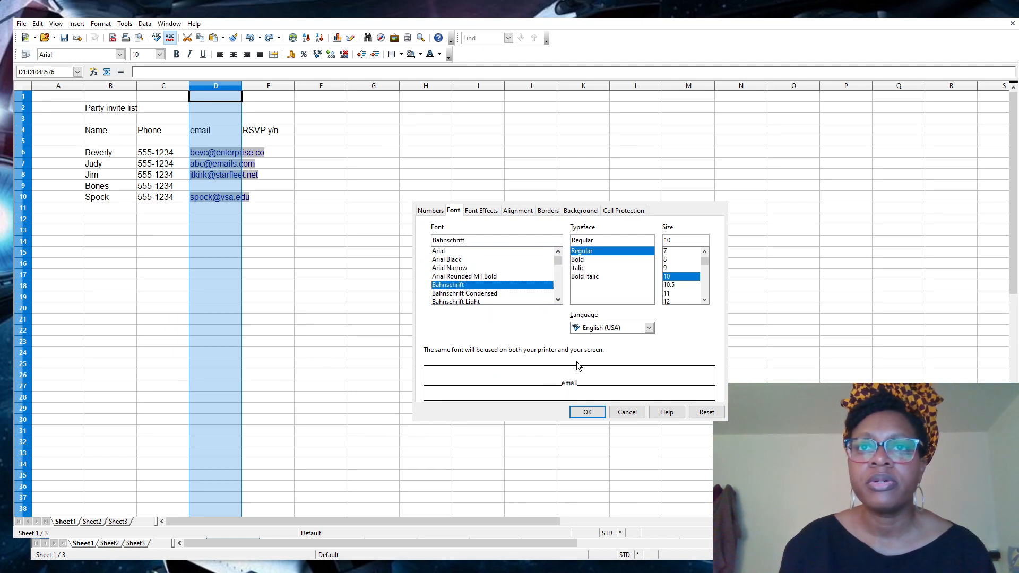
click(459, 252)
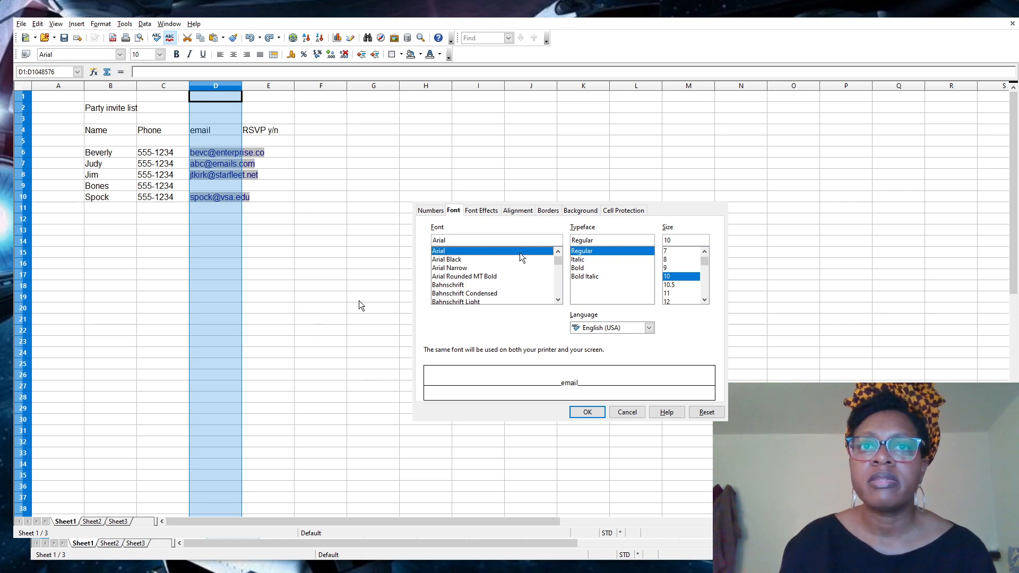
click(484, 212)
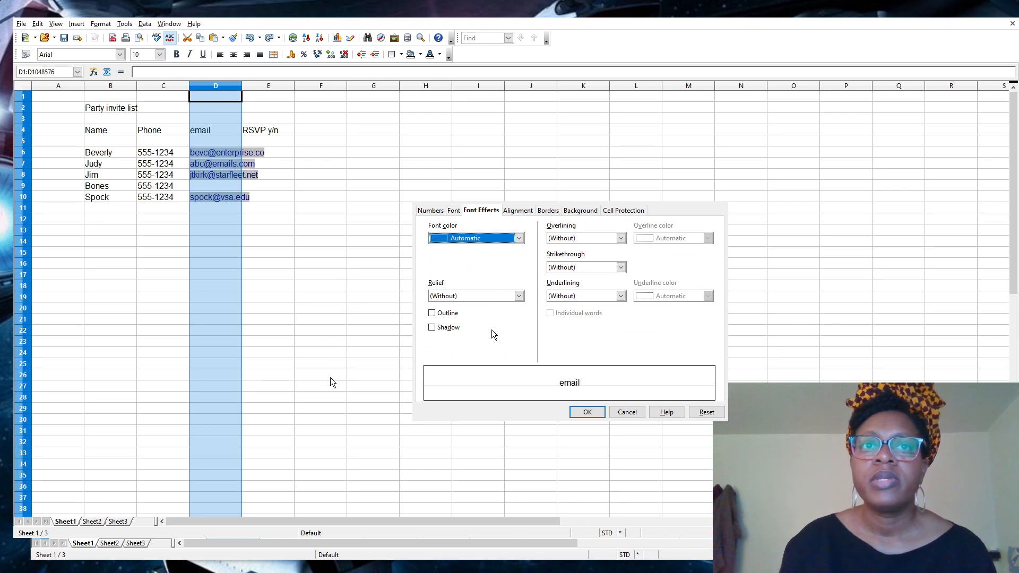
Toggle Shadow and Outline on and off, leaving both off, then go to Borders.
click(460, 329)
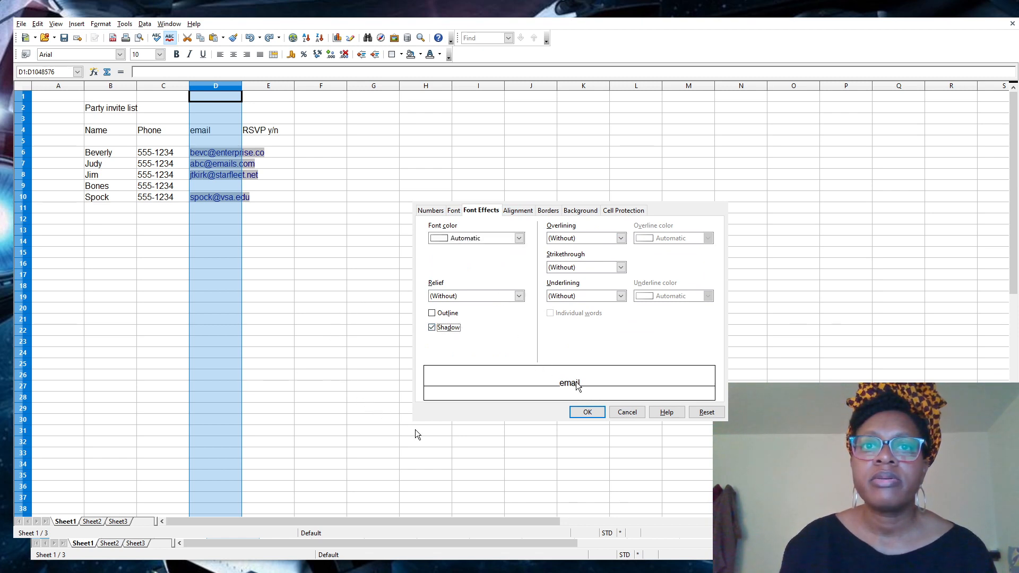
click(444, 331)
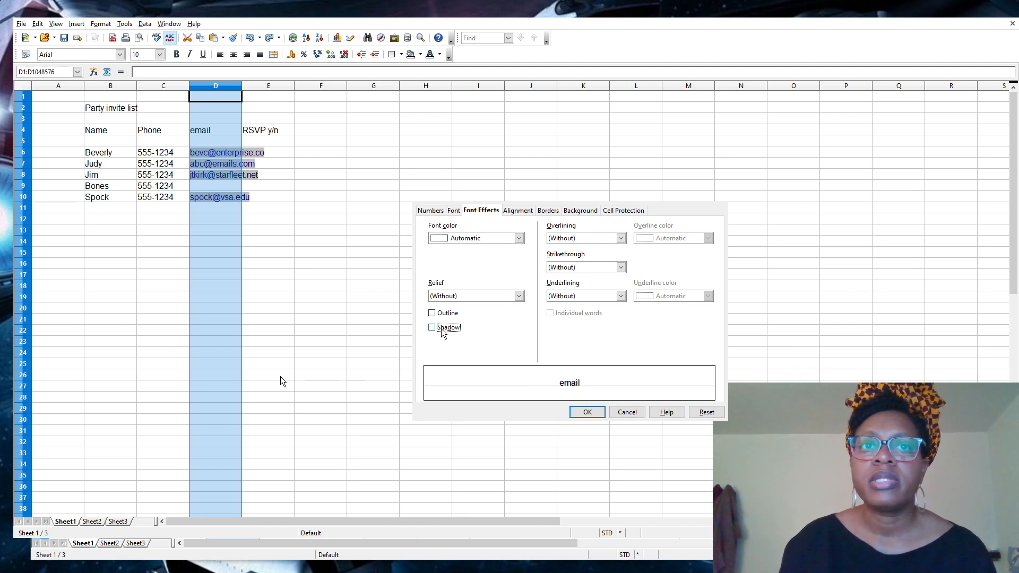
click(442, 316)
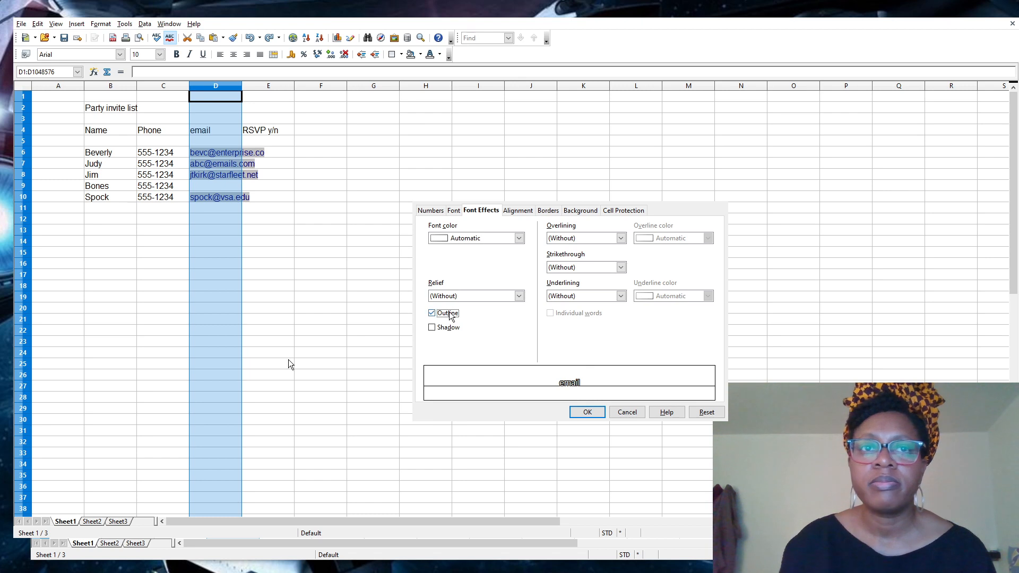
click(432, 313)
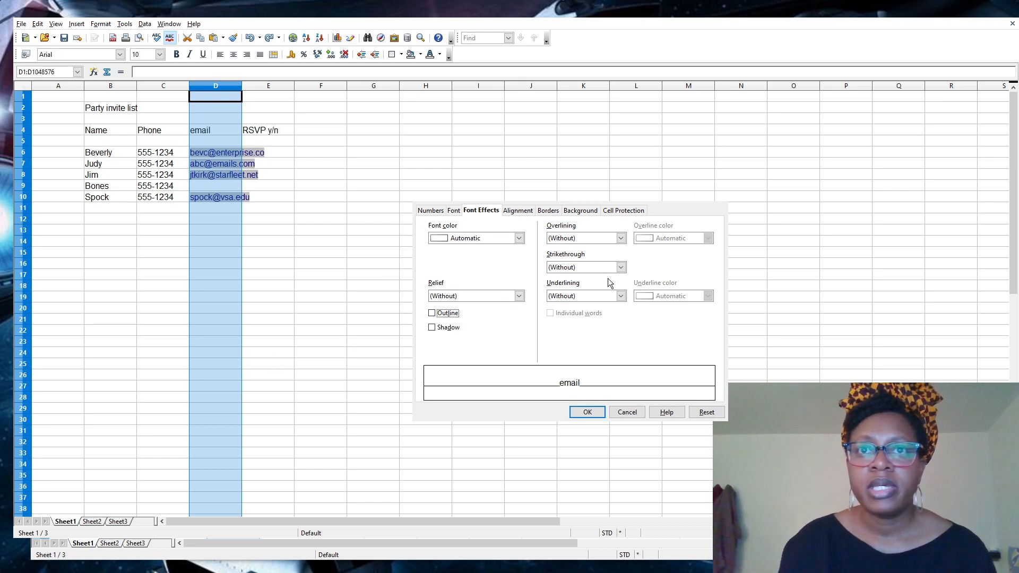
click(549, 211)
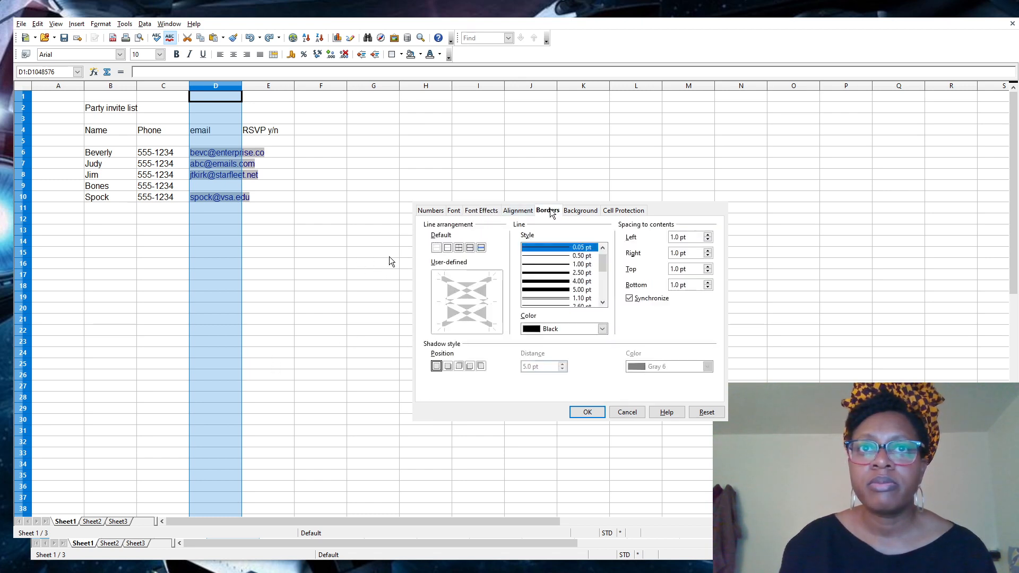
click(450, 247)
click(459, 248)
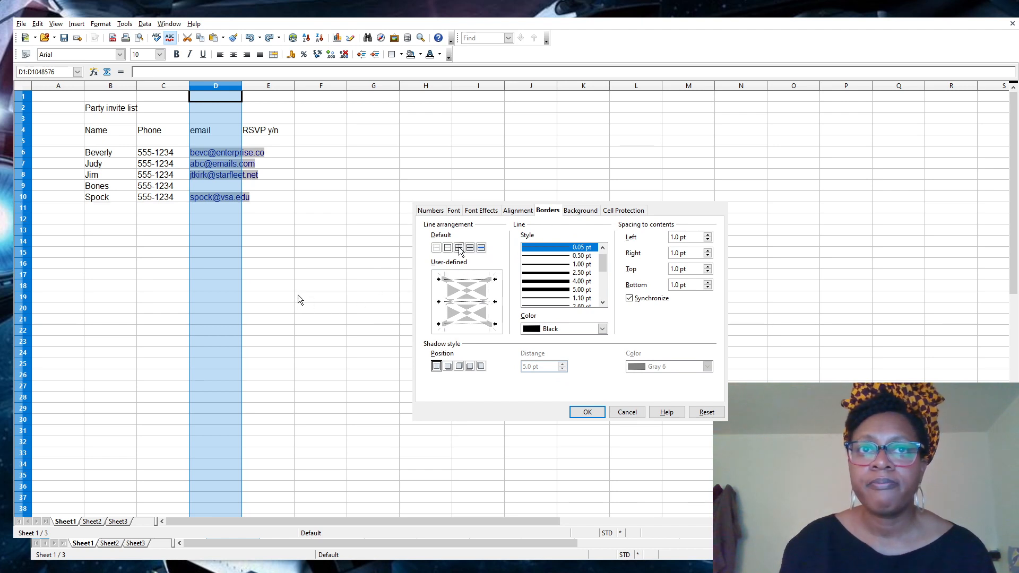
click(555, 264)
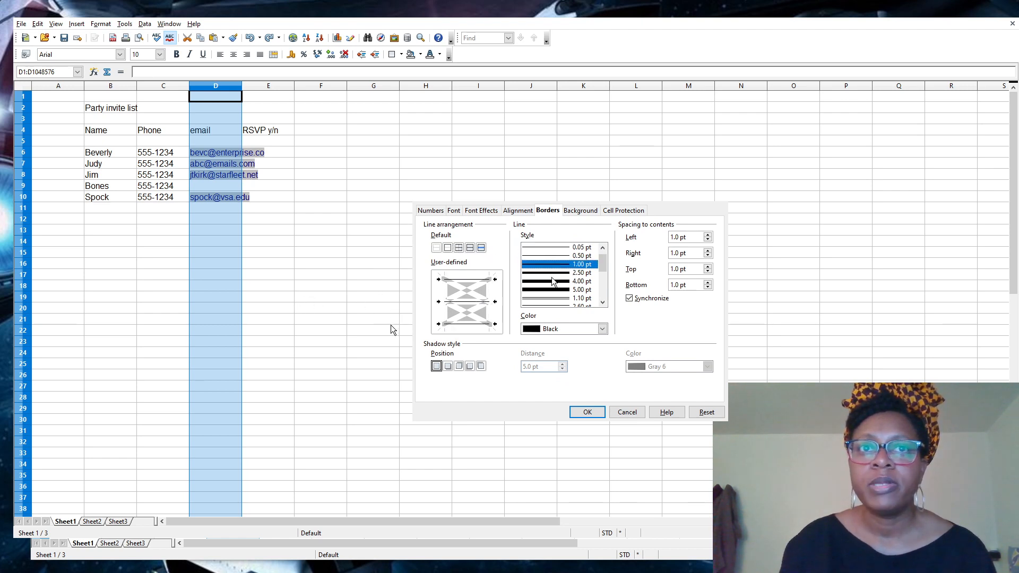
click(552, 273)
click(552, 289)
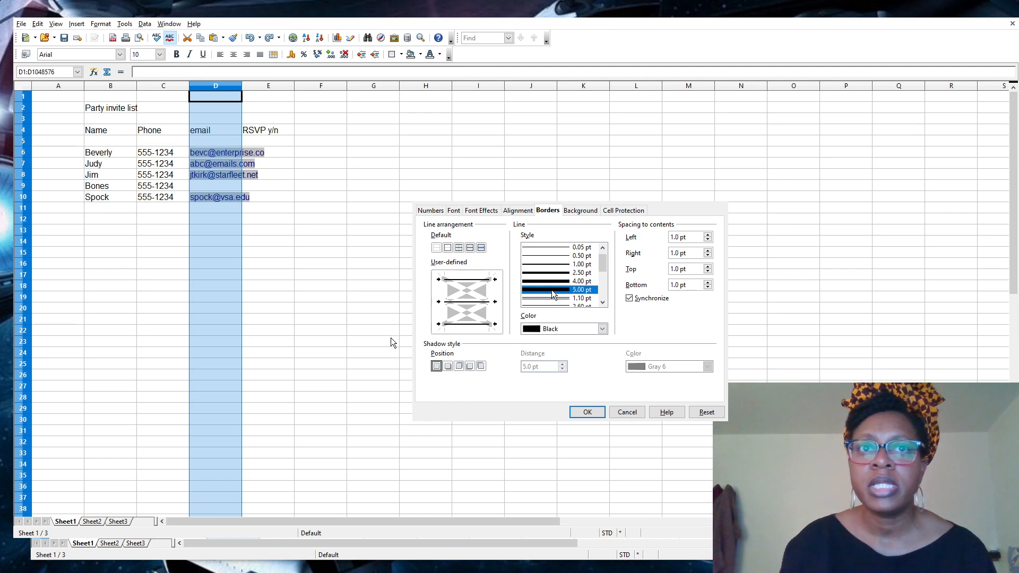
click(480, 248)
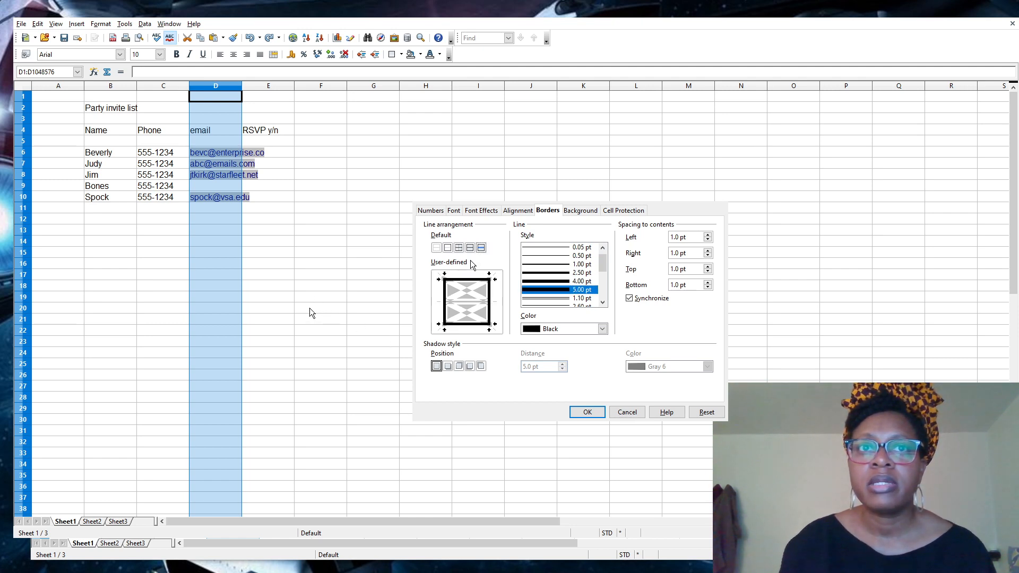
click(460, 248)
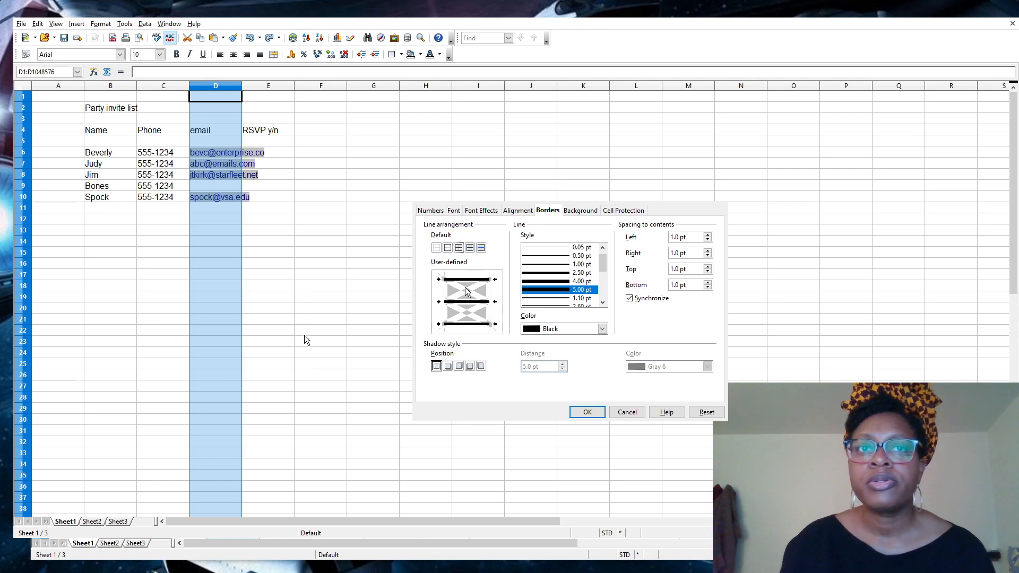
click(448, 248)
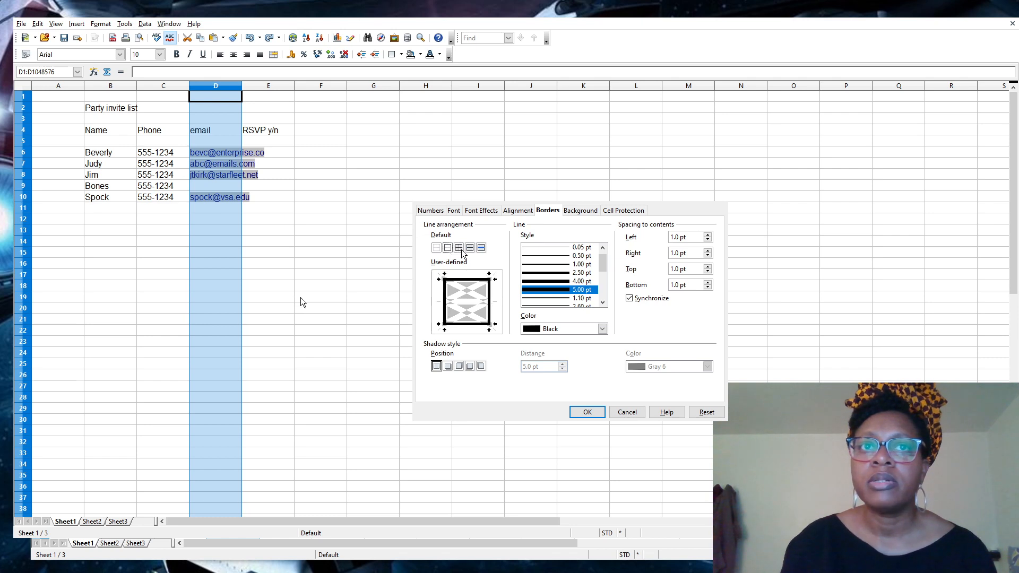
click(460, 248)
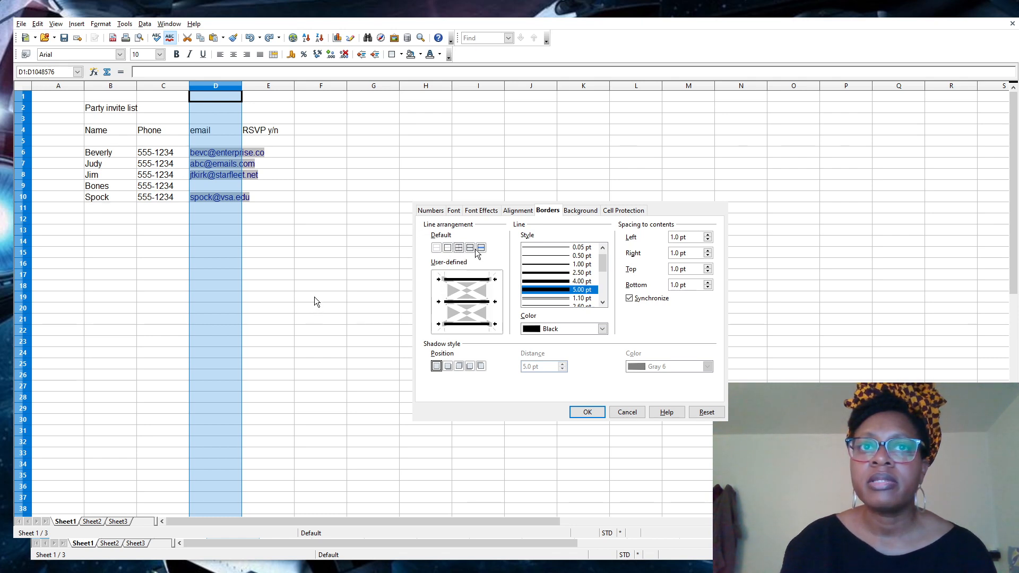
click(470, 248)
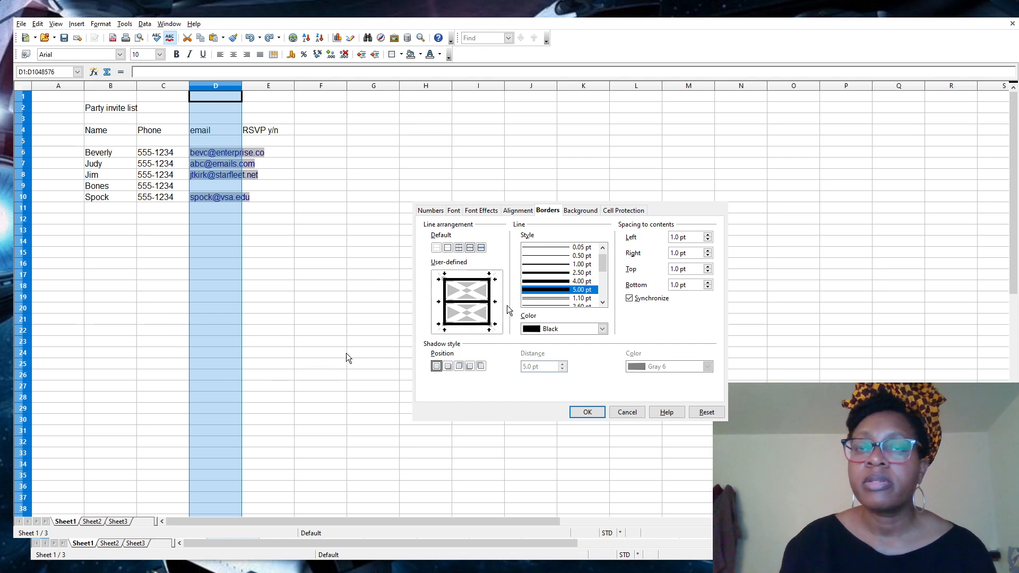
click(557, 248)
click(436, 248)
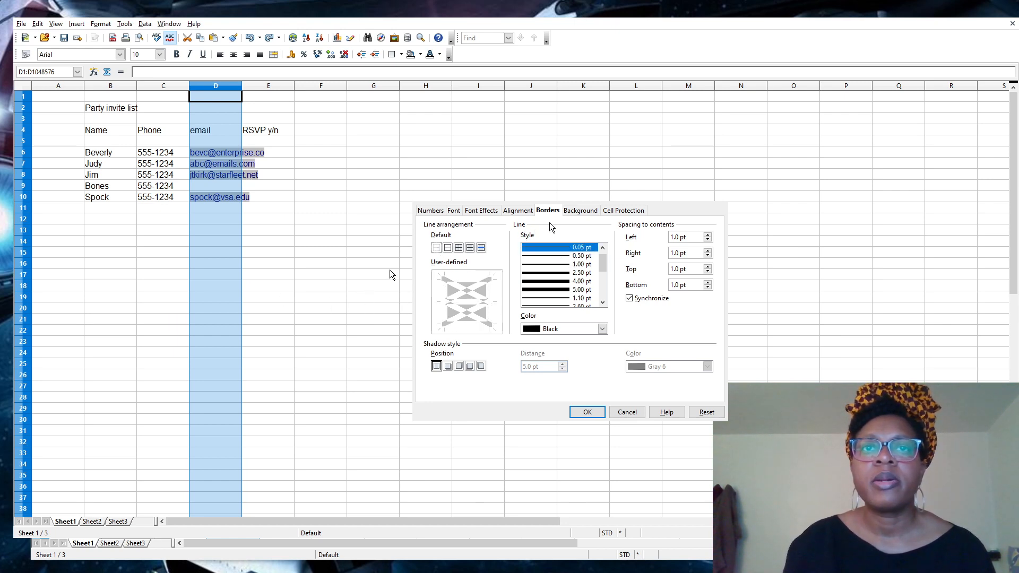
click(580, 211)
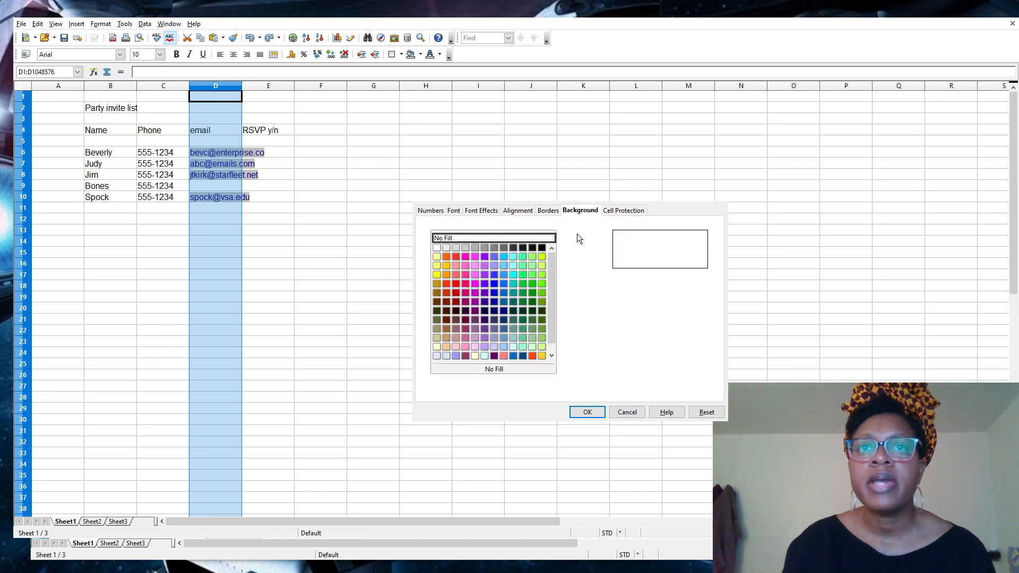
Check the Cell Protection options, then switch to the Alignment tab.
click(613, 211)
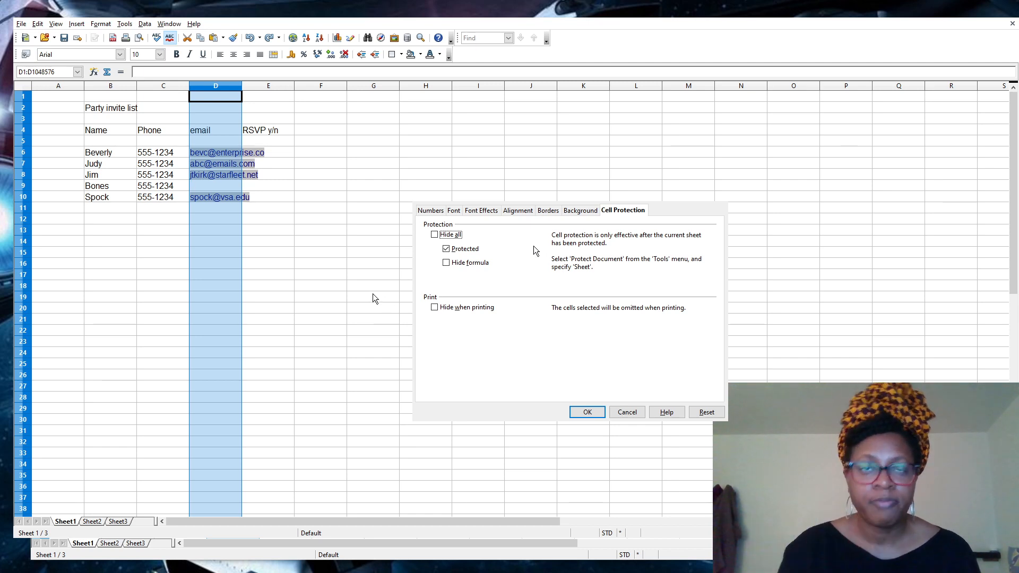
click(515, 211)
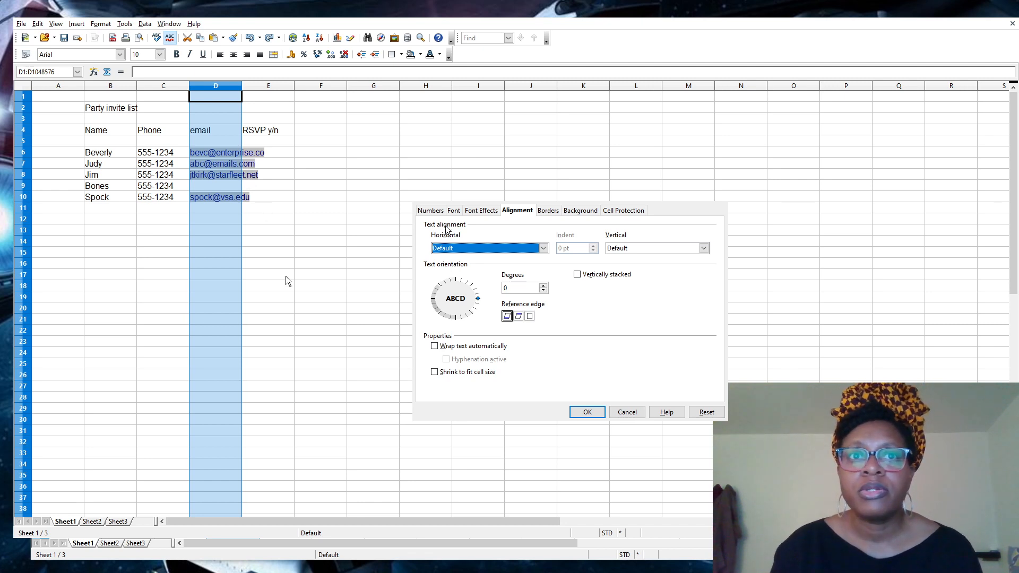
Turn on automatic text wrapping and set horizontal alignment to Left.
click(435, 347)
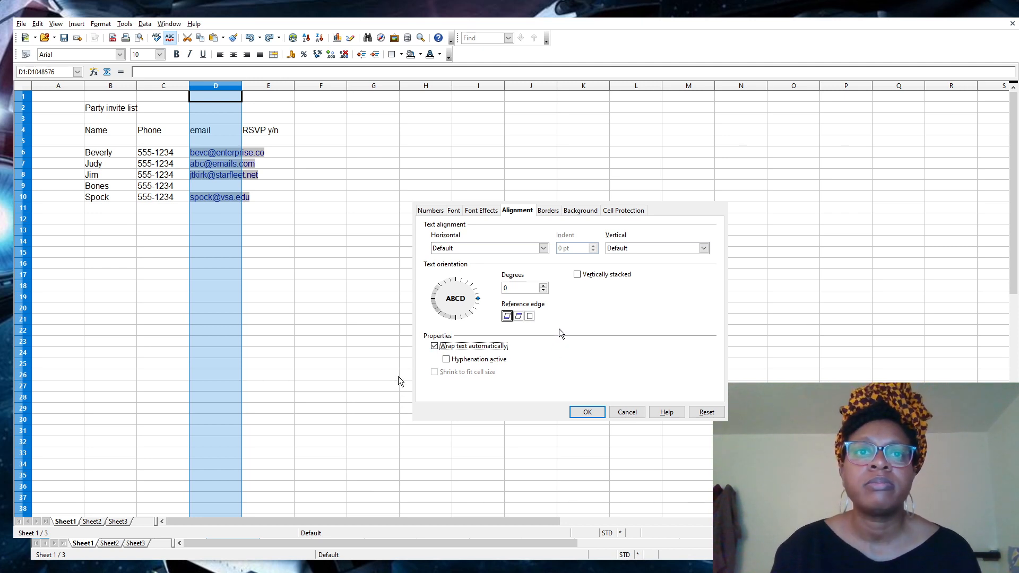
click(544, 248)
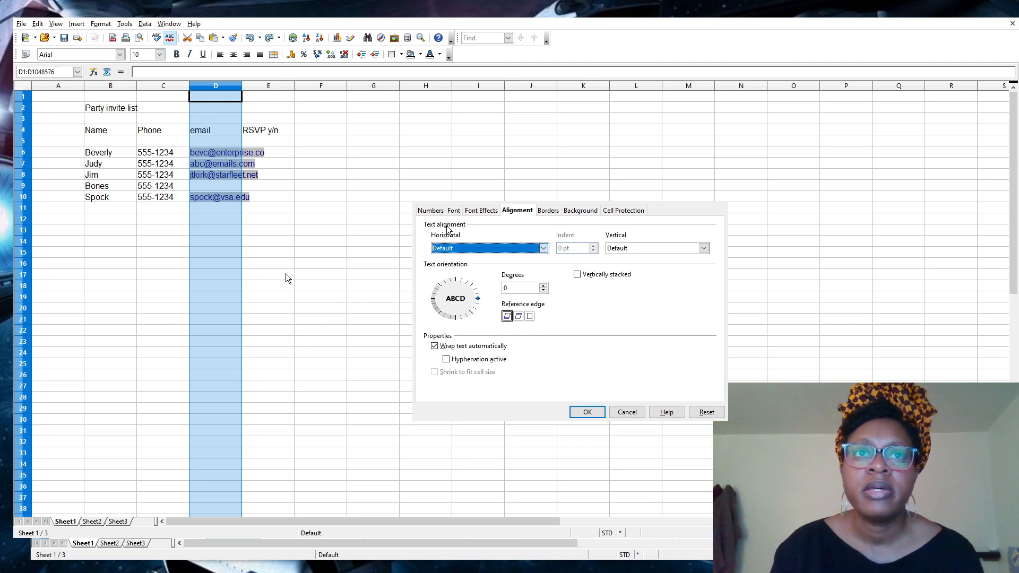
click(457, 277)
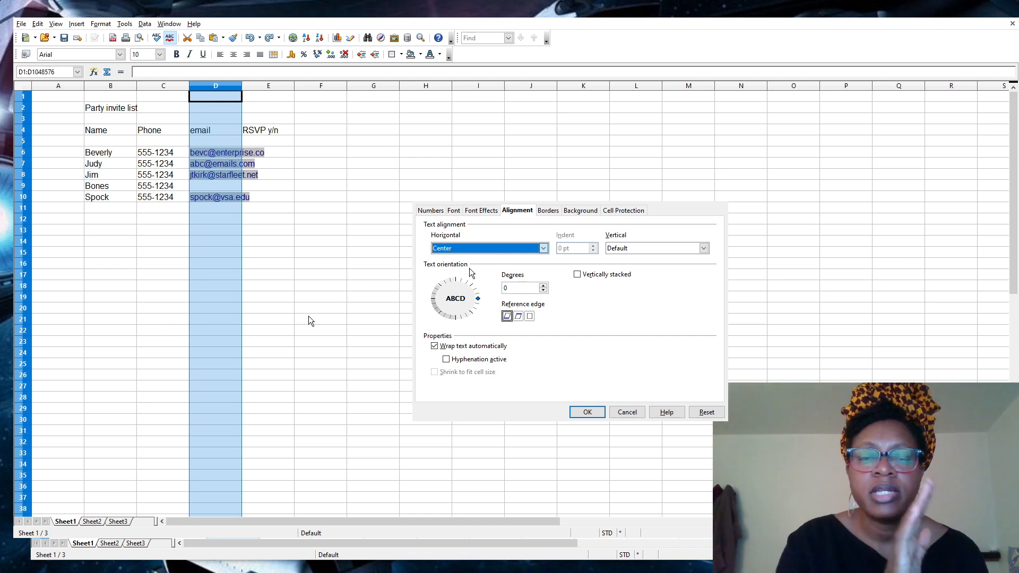
key(Up)
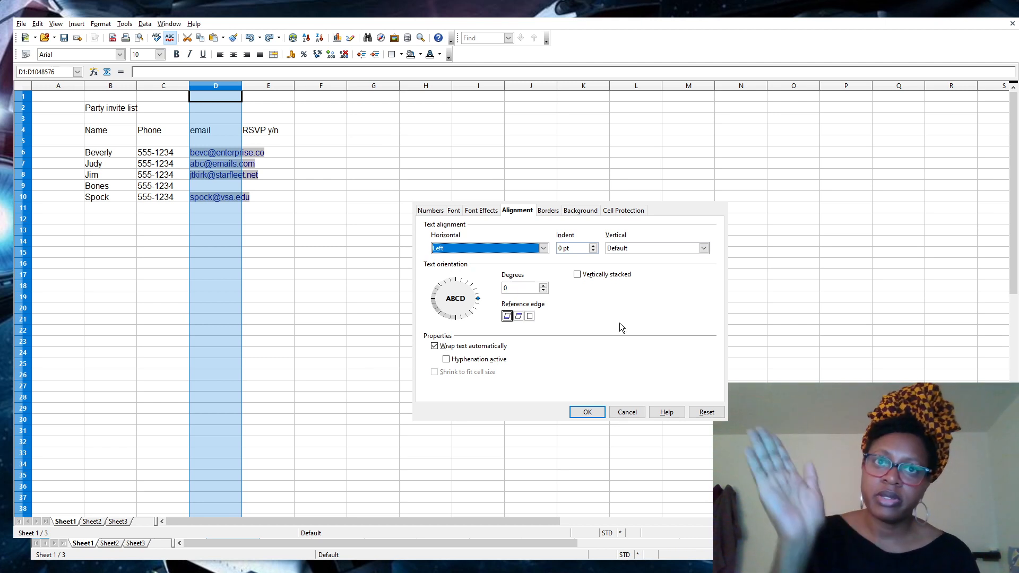
Rotate the text orientation dial, then reset the rotation to 0 degrees.
click(476, 299)
drag(477, 299, 481, 275)
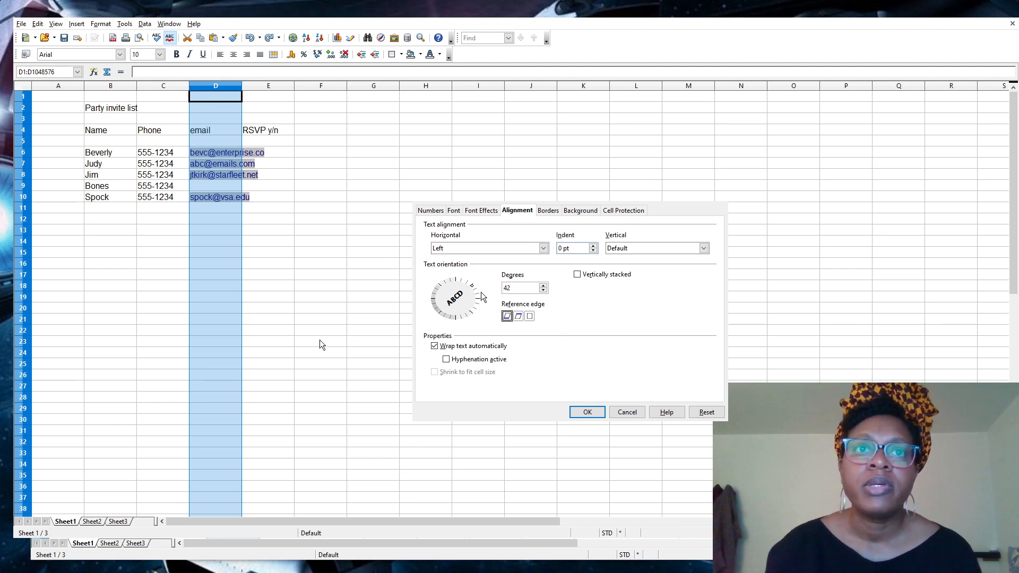
click(530, 287)
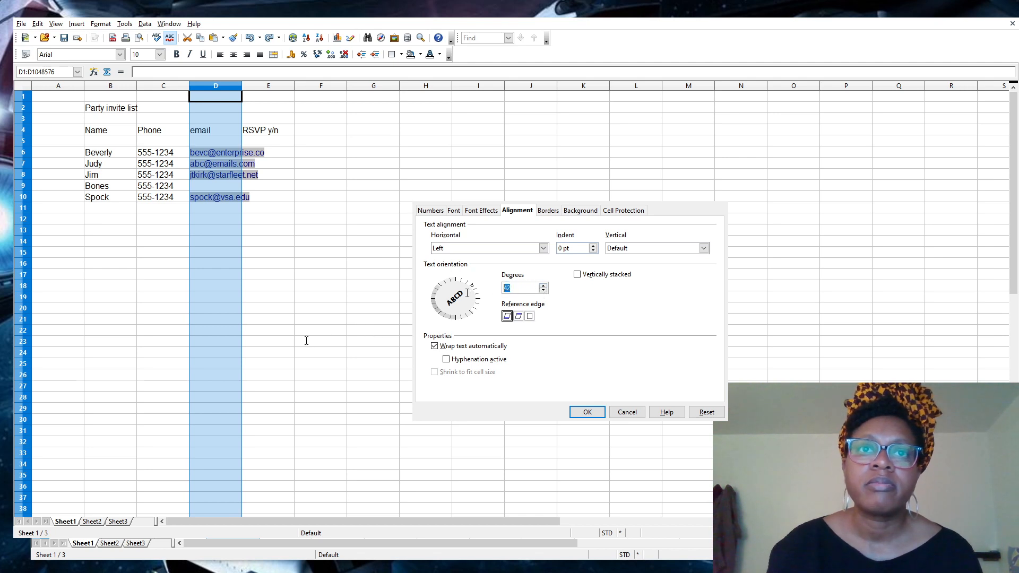
text(0)
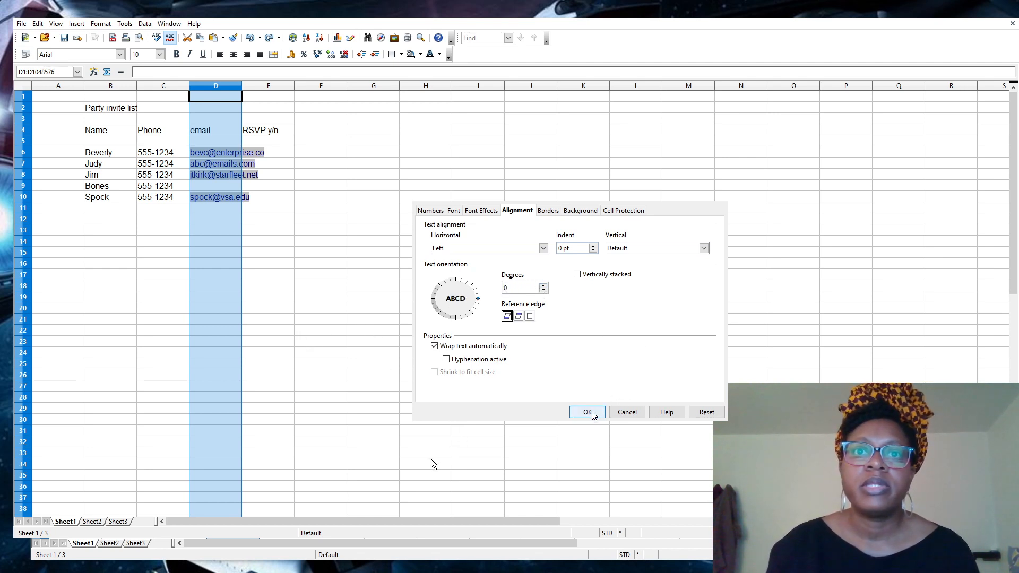
Apply the formatting, shrink rows 6–10, then undo the row height change.
key(Return)
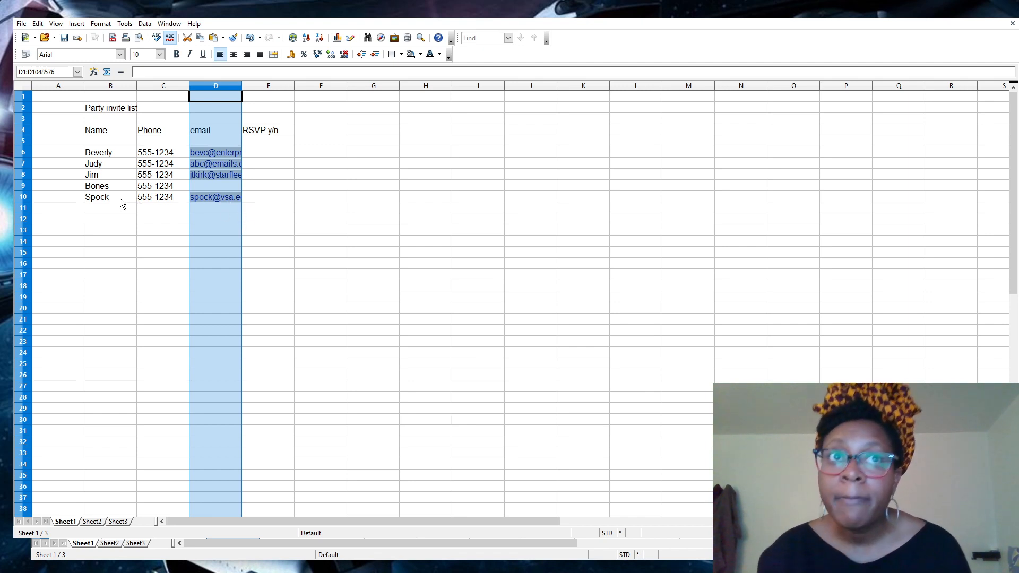
click(95, 198)
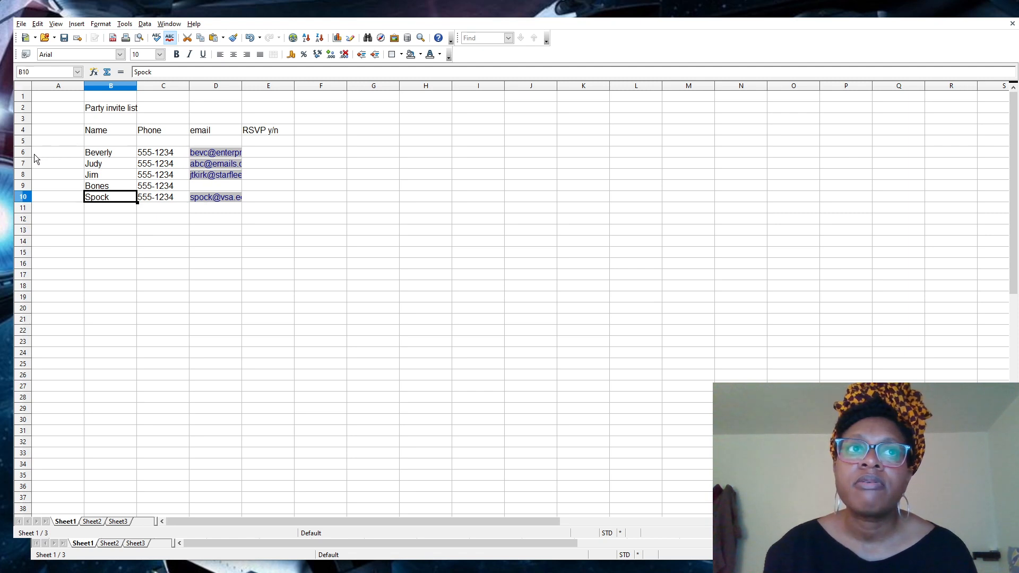
drag(26, 154, 29, 223)
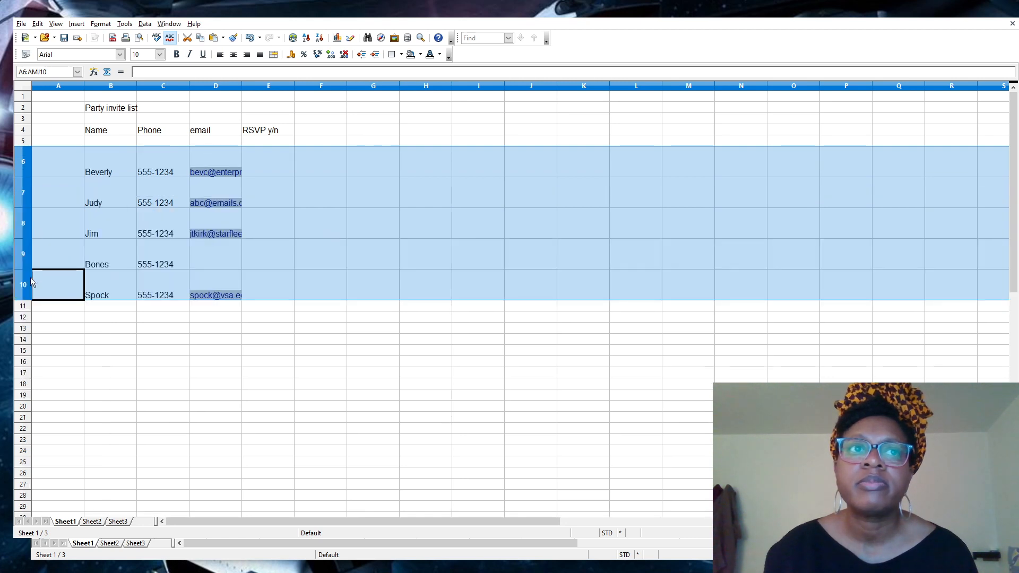
drag(25, 302, 26, 250)
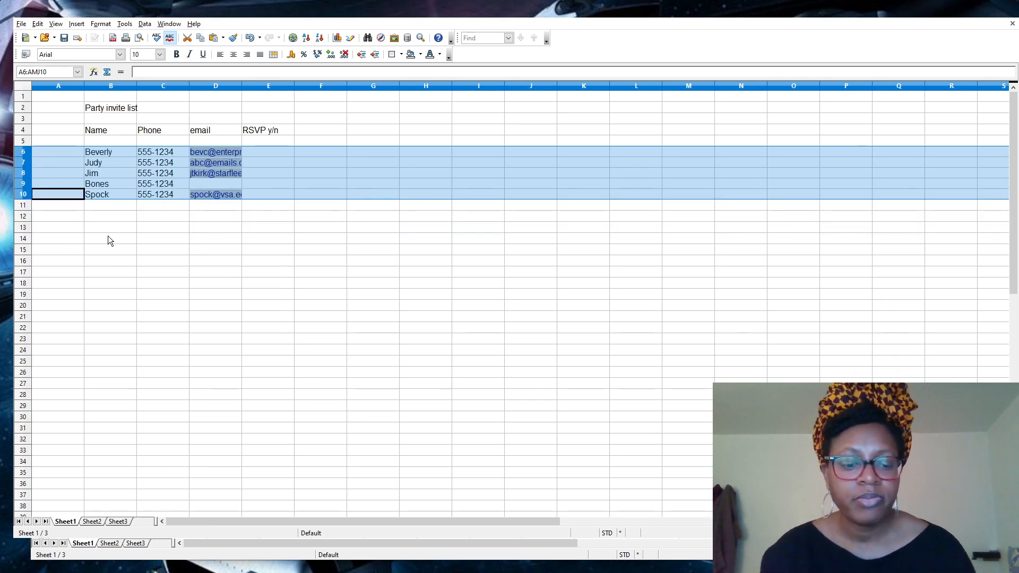
key(ctrl+z)
key(ctrl+z)
key(ctrl+z)
key(ctrl+z)
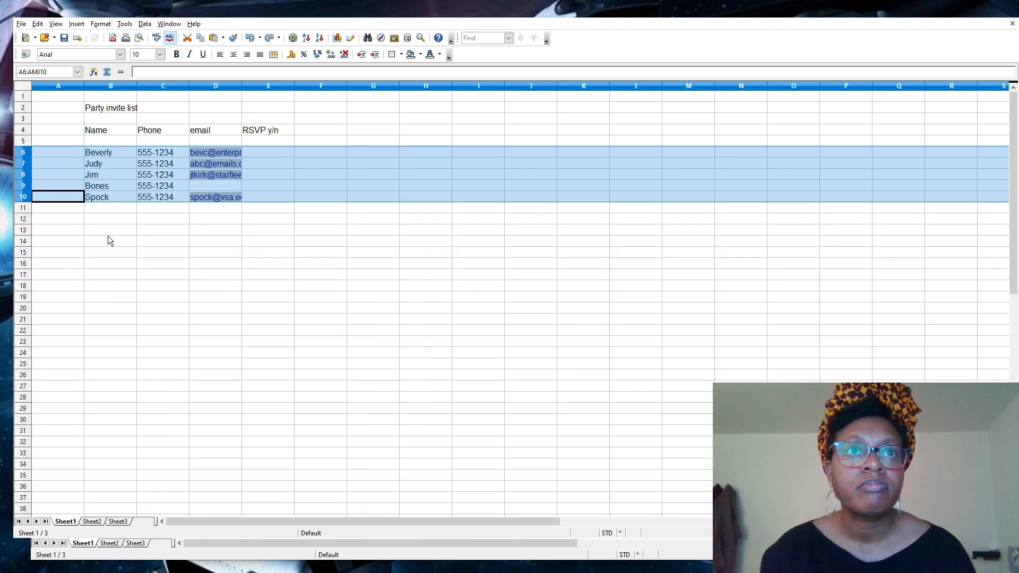
Enter 'wefn;wen;i euhfiuhife kefwbfbew wfwef' into cell D11.
click(202, 208)
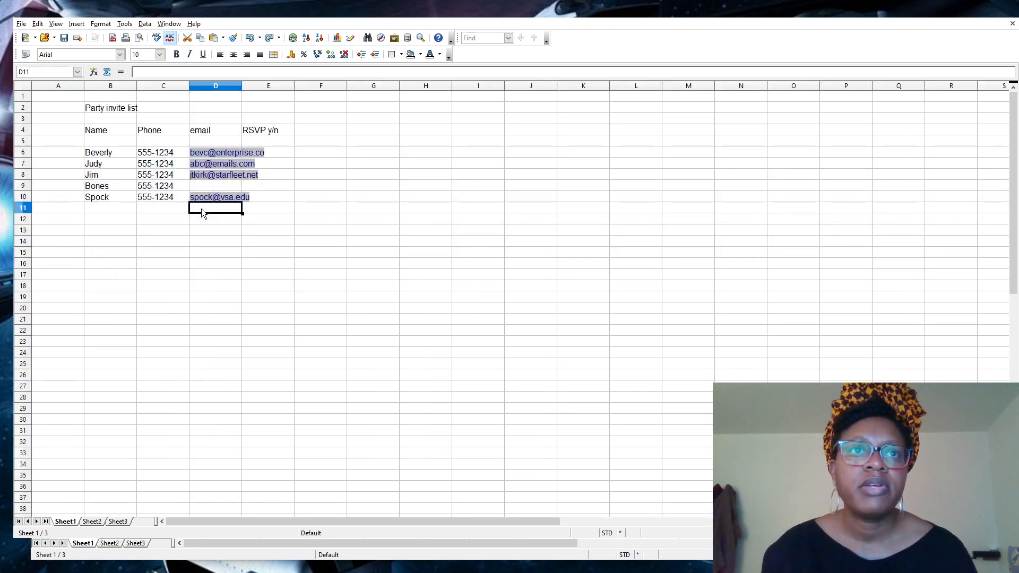
text(wefn;wen;i euhfiuhife )
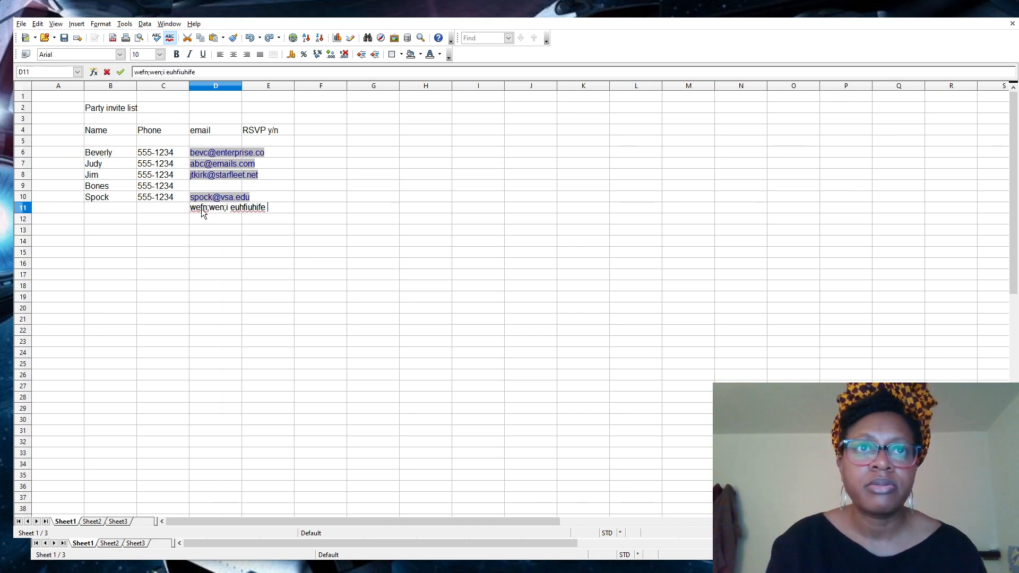
text(kefwbfbew wfwef)
key(Return)
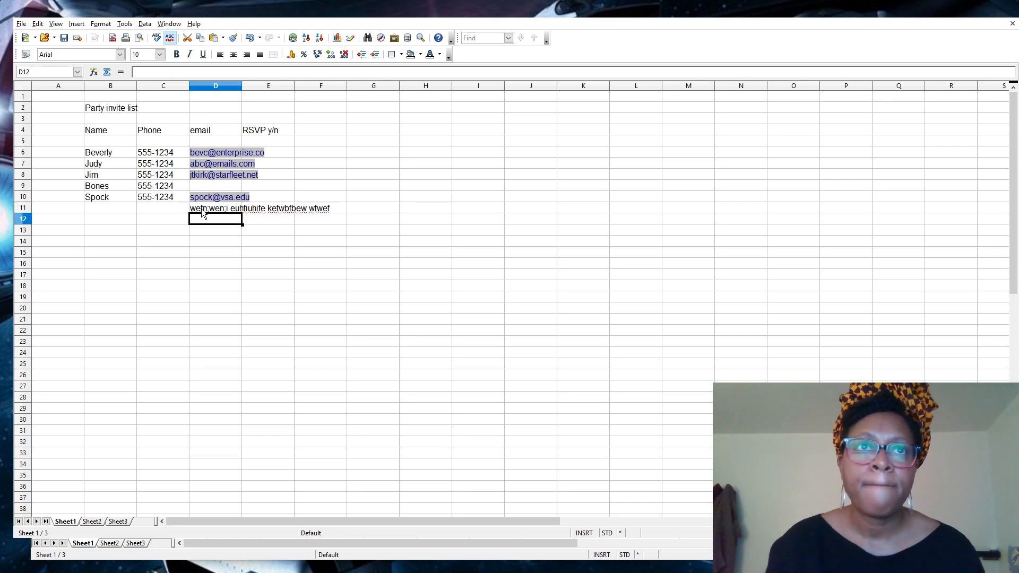
Turn on Wrap text automatically for D11 in Format Cells and apply it.
click(204, 211)
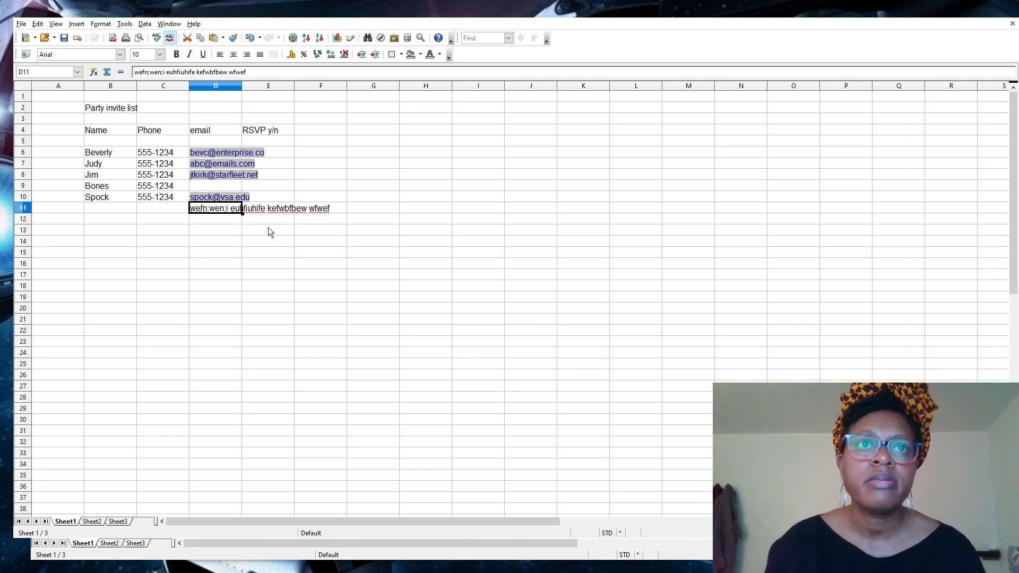
key(ctrl+1)
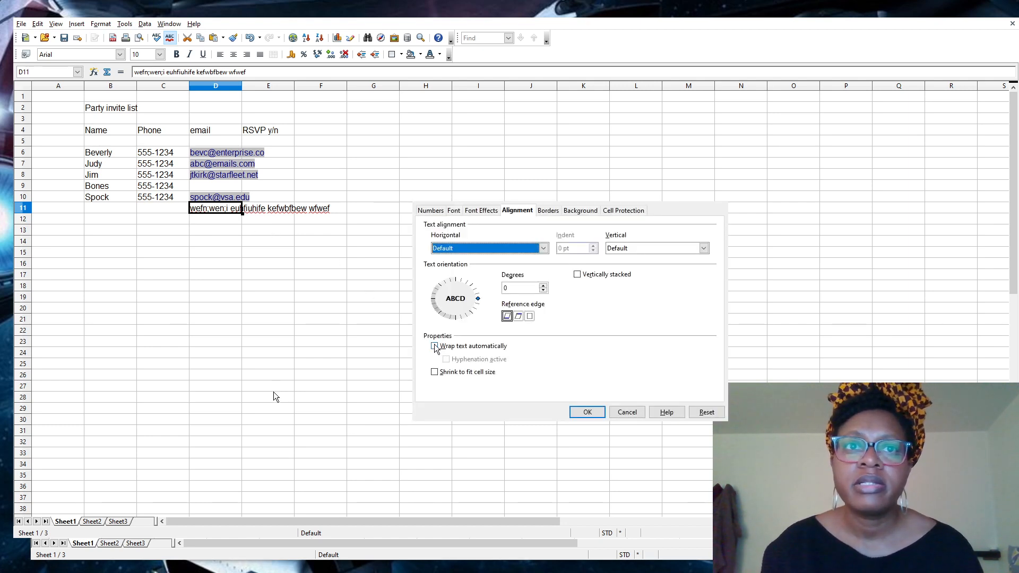
click(435, 346)
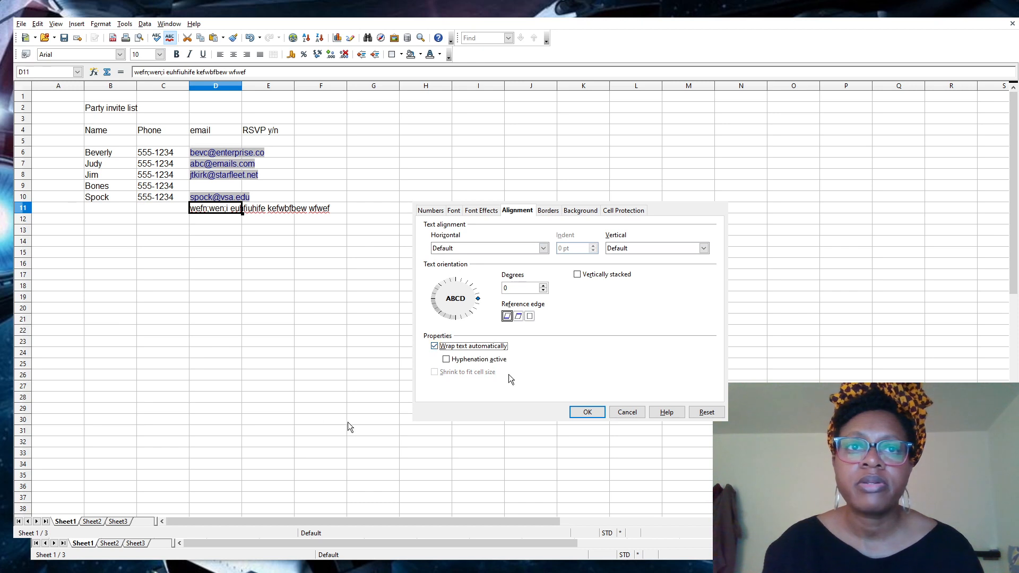
click(583, 413)
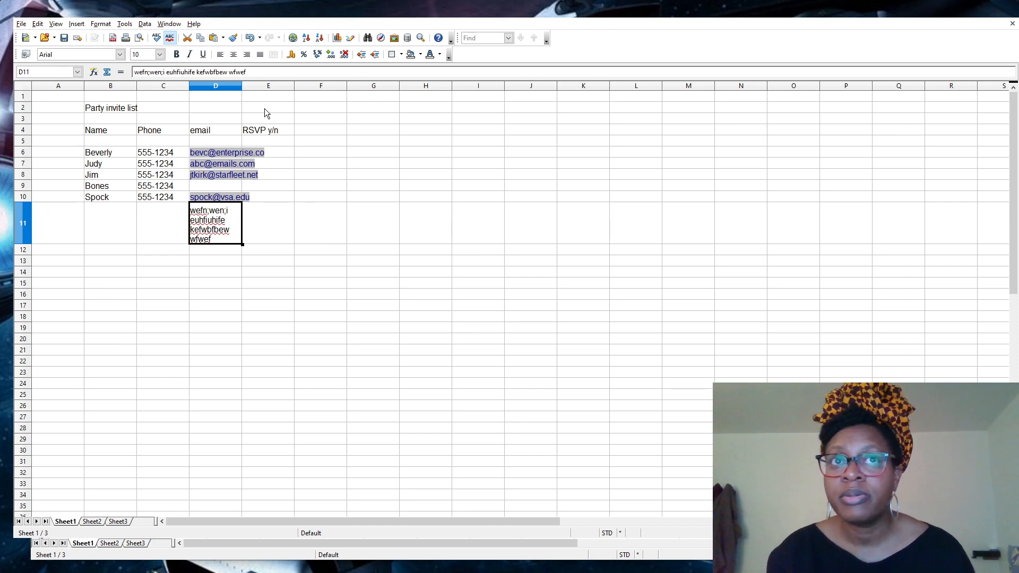
Undo changes back past the D11 test text, then widen column D for the e-mail addresses.
mouse_move(243, 87)
mouse_down()
mouse_move(324, 86)
mouse_move(257, 88)
mouse_up()
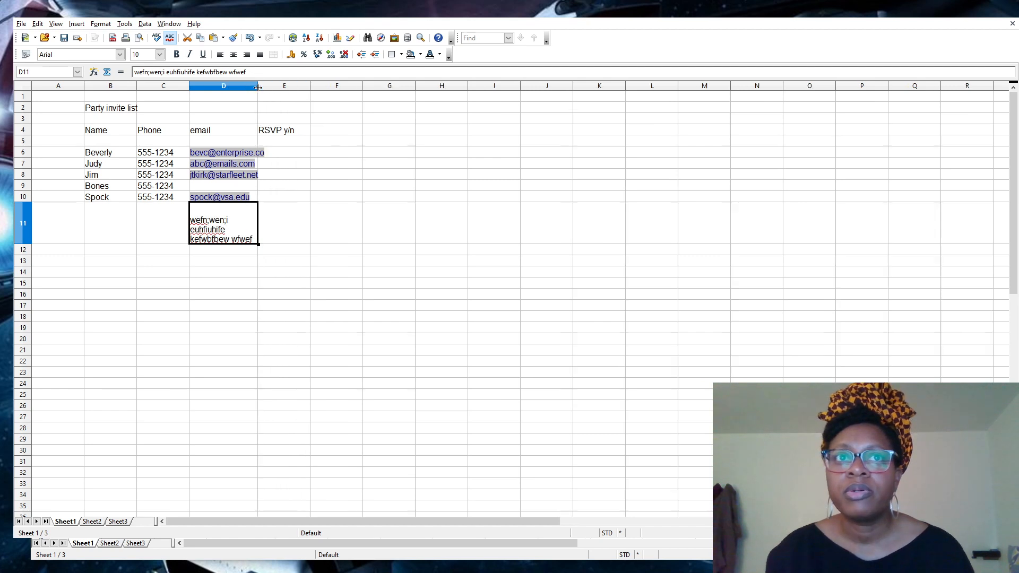
click(253, 36)
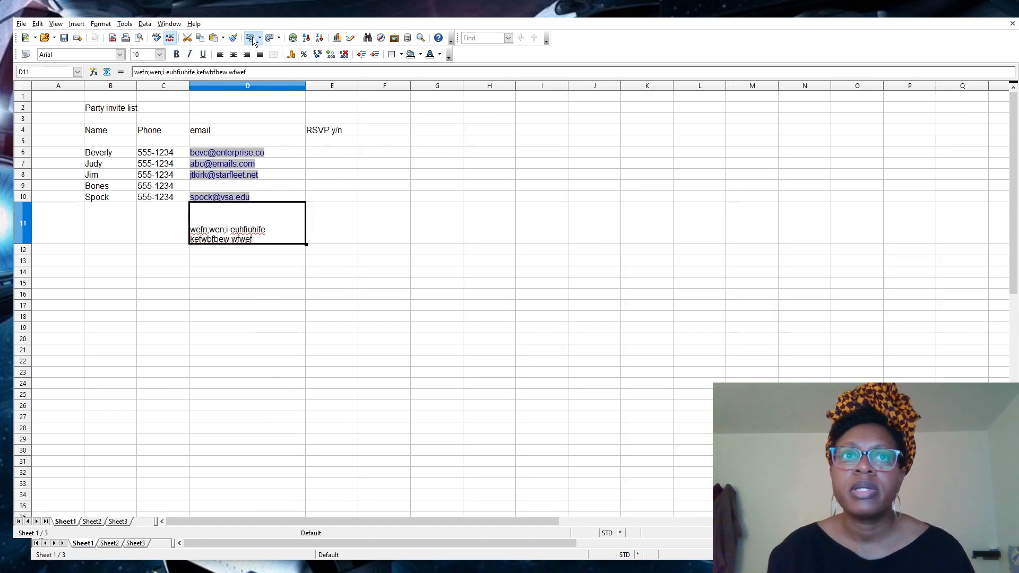
click(253, 37)
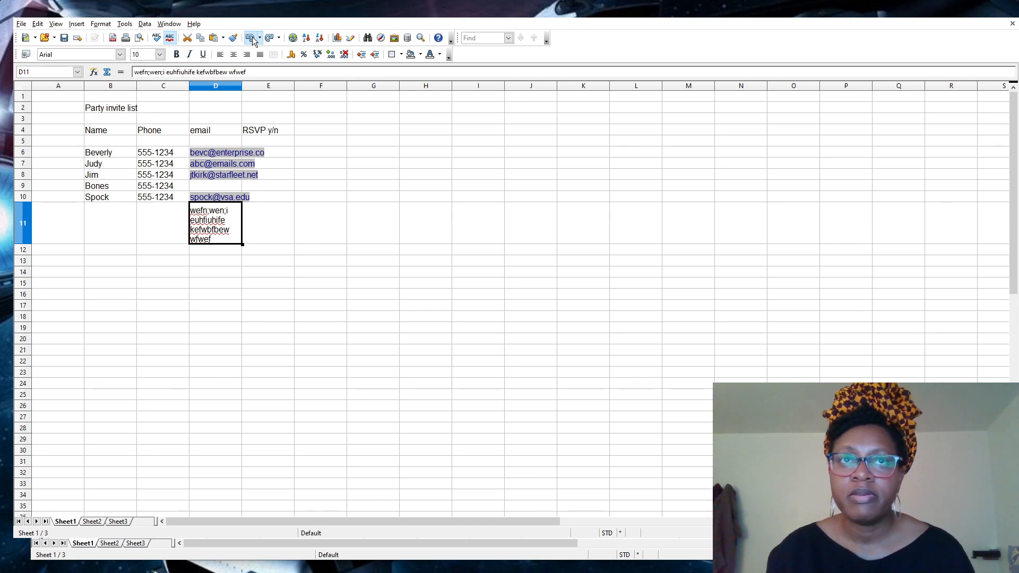
click(253, 36)
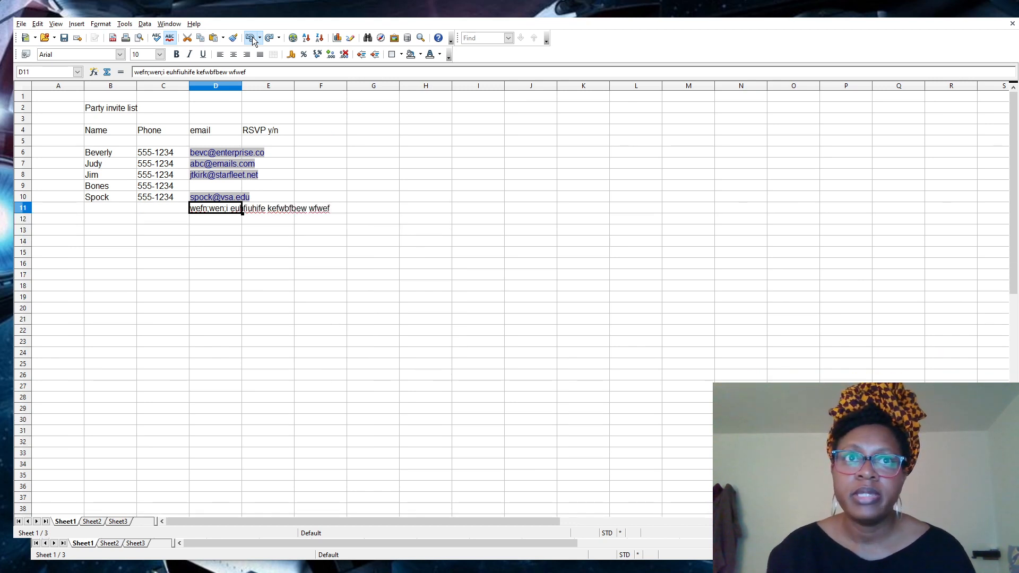
click(252, 37)
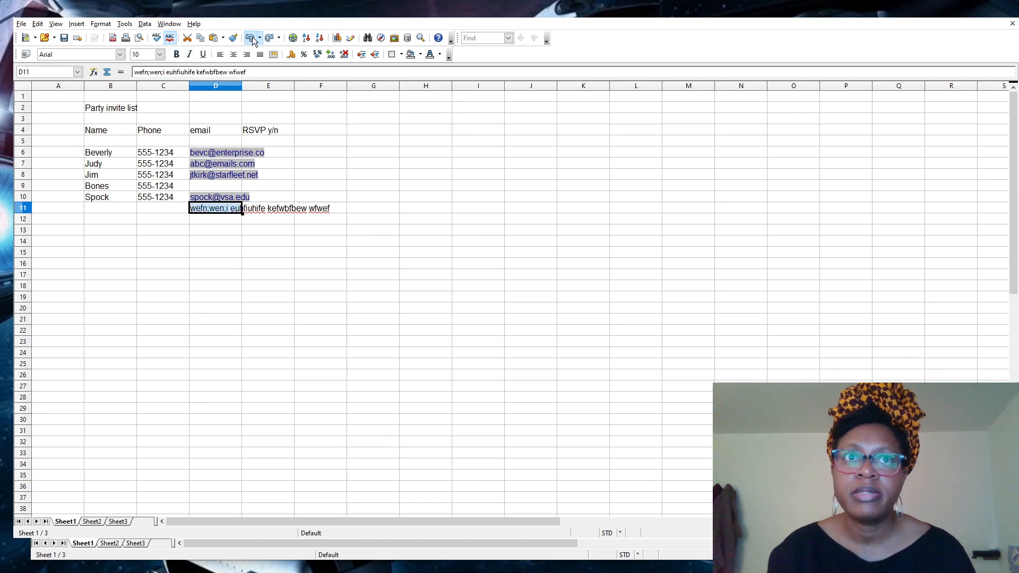
click(253, 36)
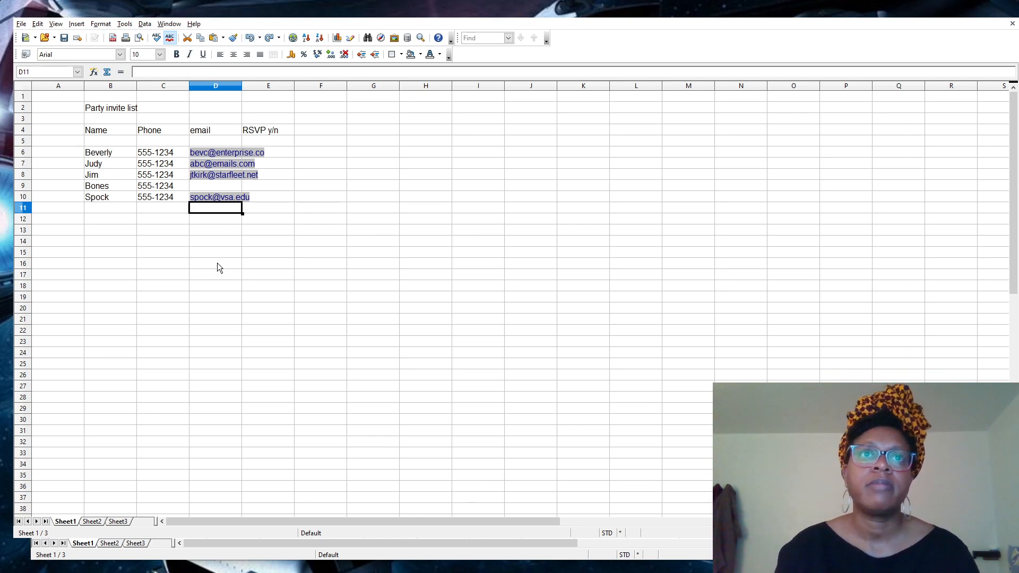
drag(242, 87, 269, 87)
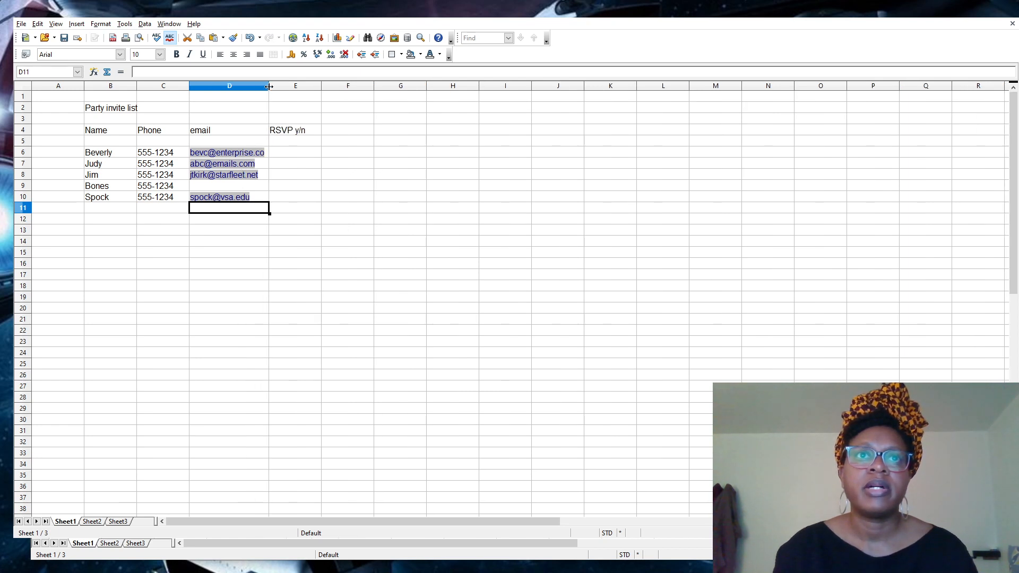
Enter y as the first RSVP answer in E6.
click(298, 157)
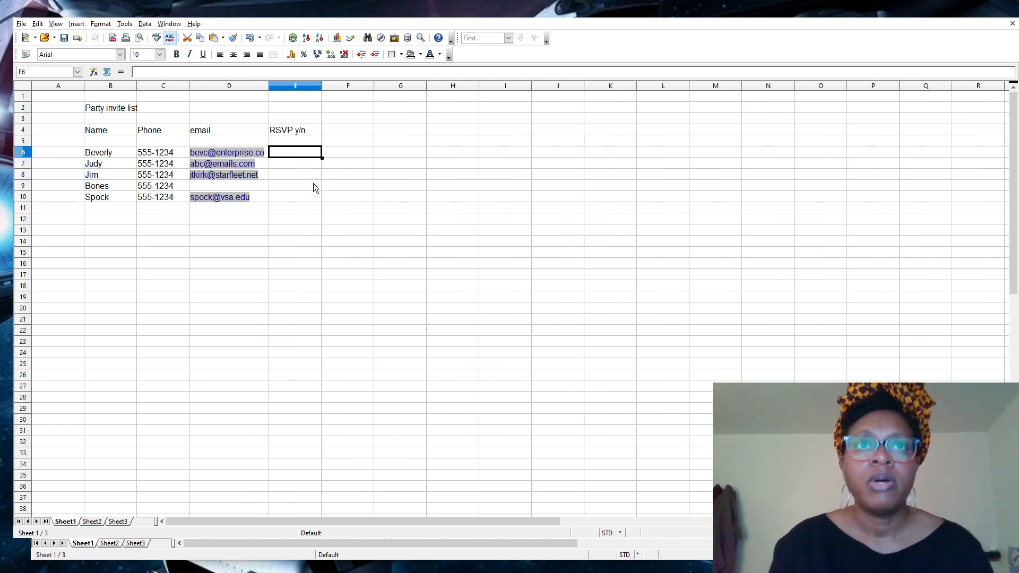
text(y)
key(Return)
Enter the RSVP answers n, n, y, y down cells E7 to E10.
text(n)
key(Return)
text(n)
key(Return)
text(y)
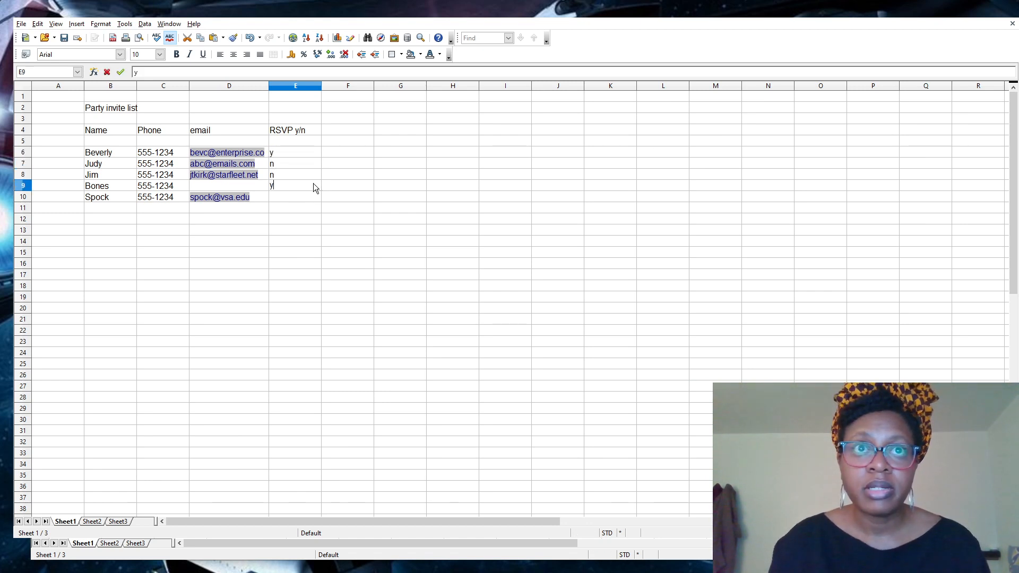
key(Return)
text(y)
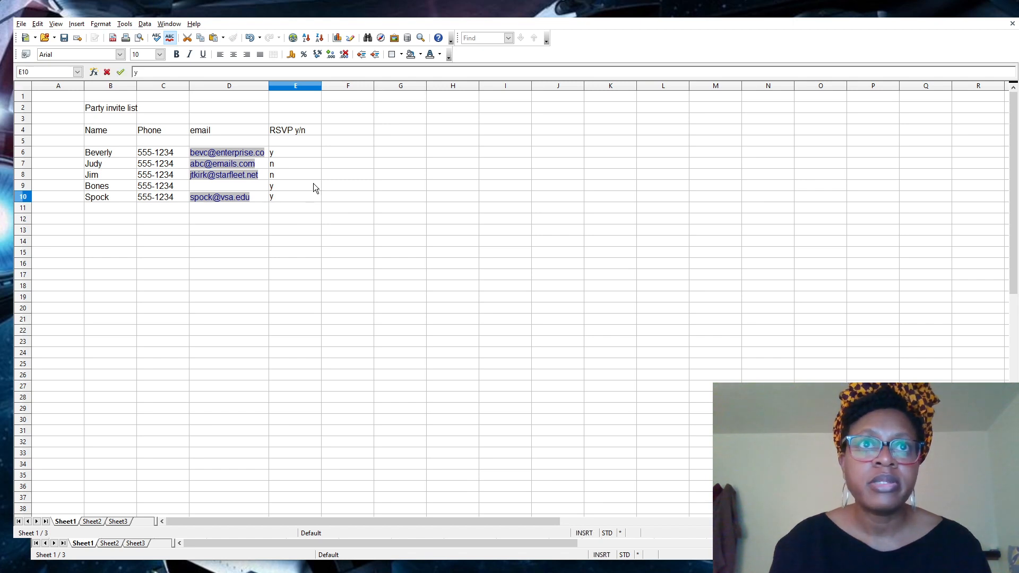
key(Return)
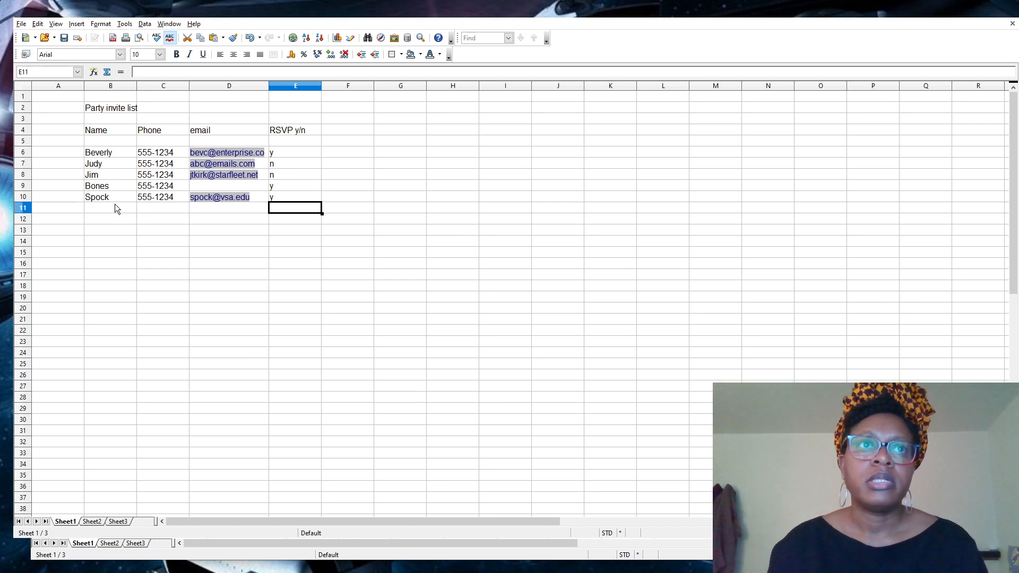
Make the 'Party invite list' title in B2 15 pt and bold.
click(94, 108)
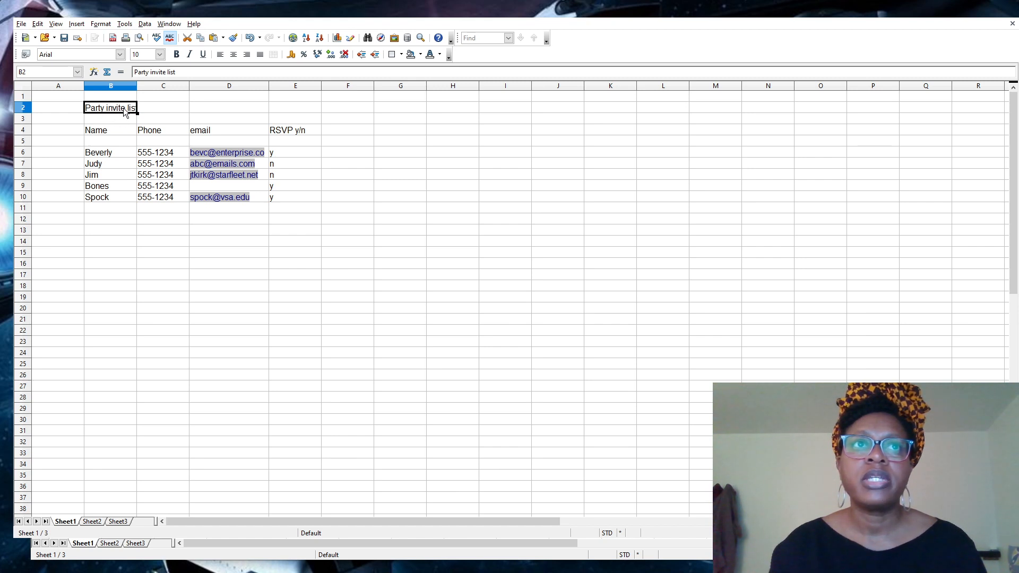
click(153, 54)
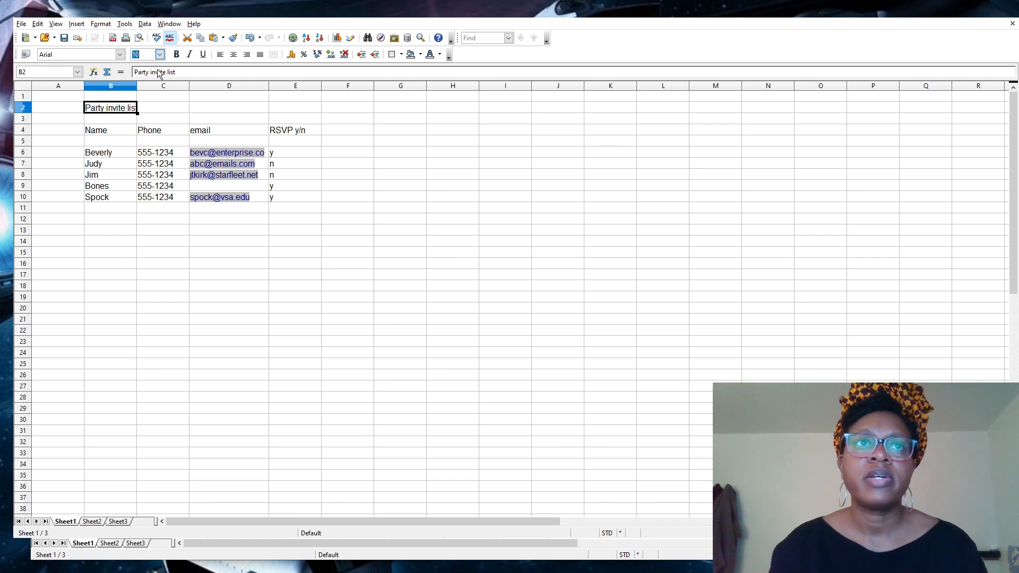
text(15)
key(Return)
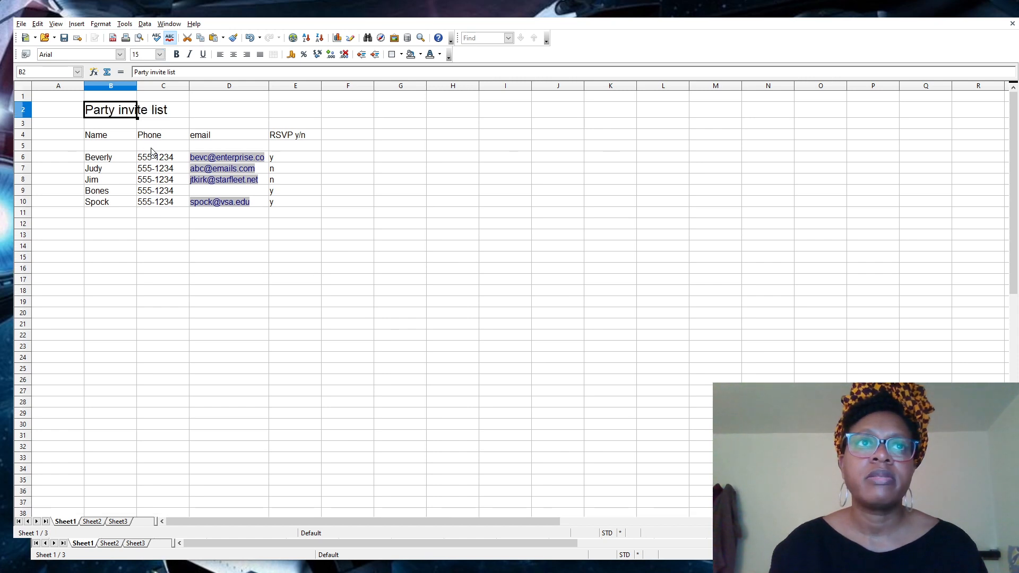
click(177, 55)
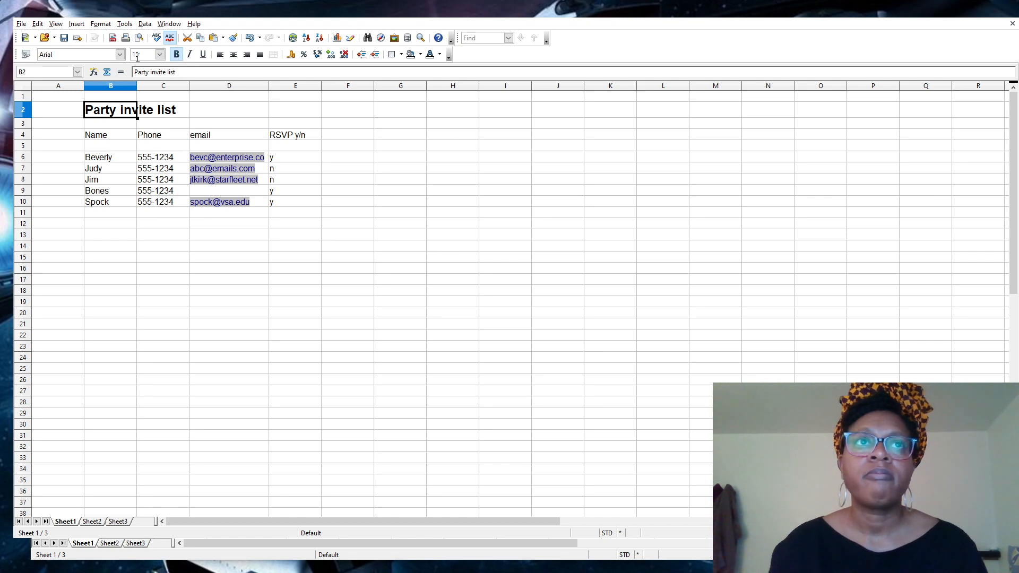
Change the title's font to Bahnschrift.
click(115, 55)
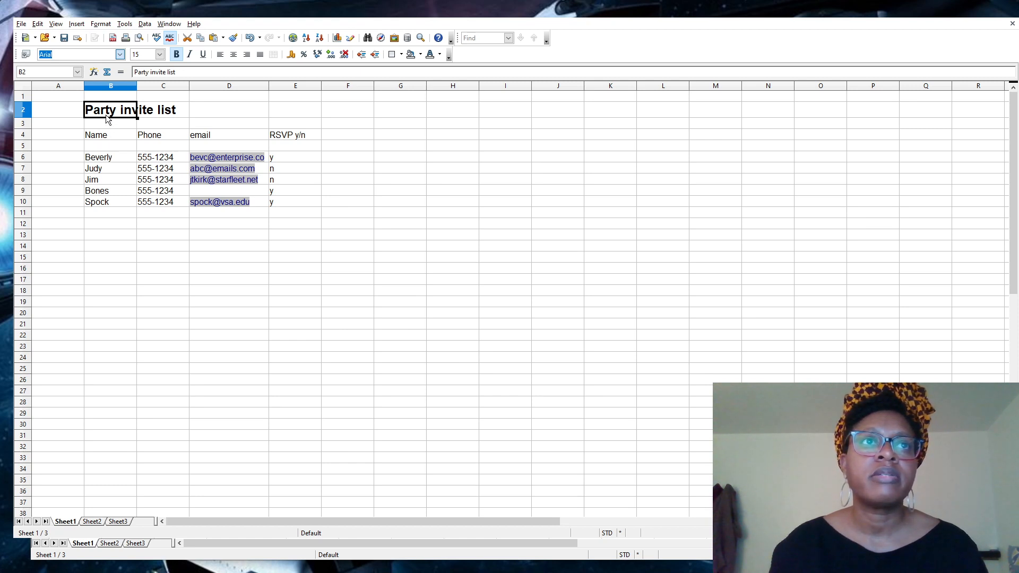
text(B)
key(Return)
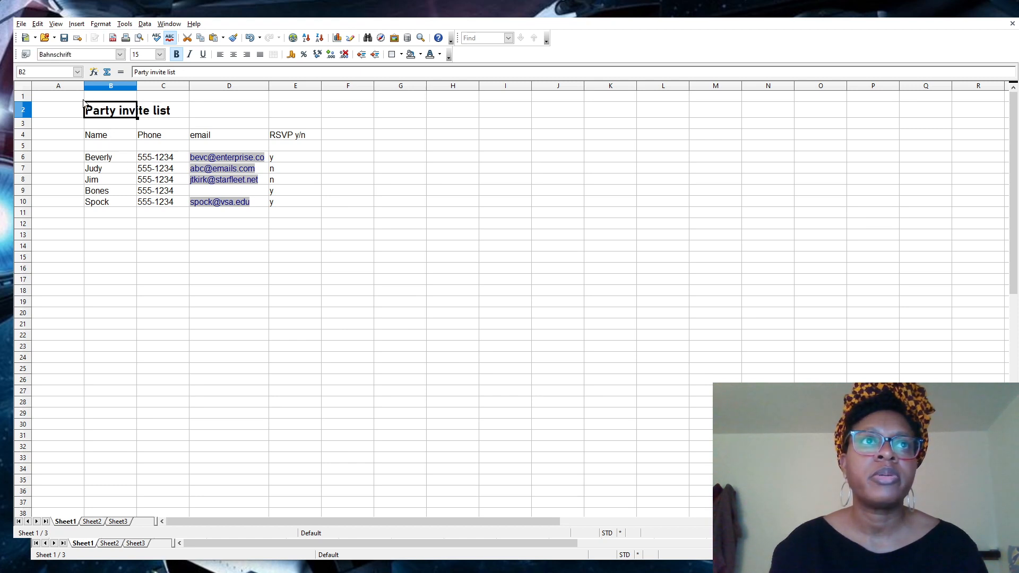
triple_click(109, 113)
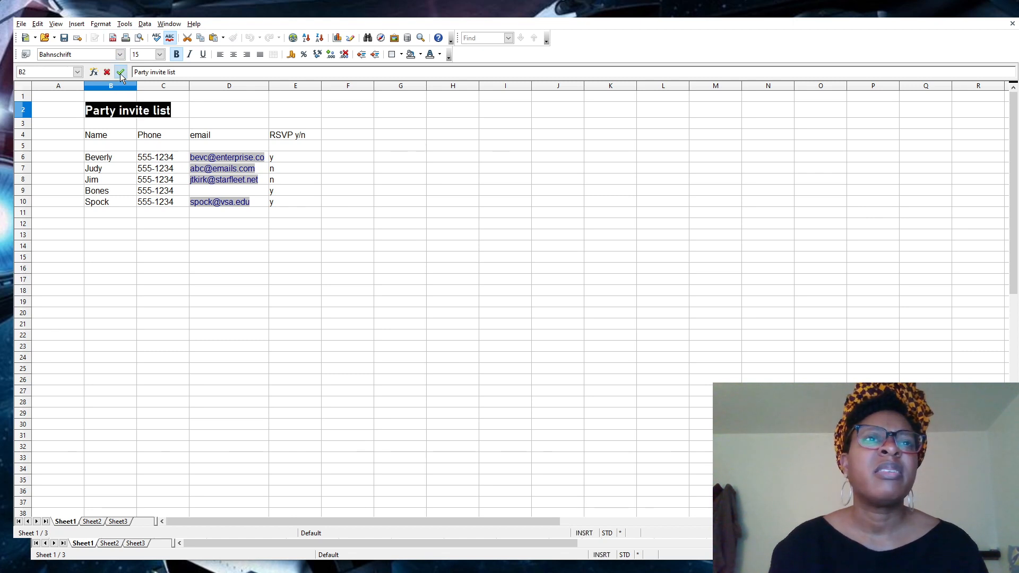
click(118, 59)
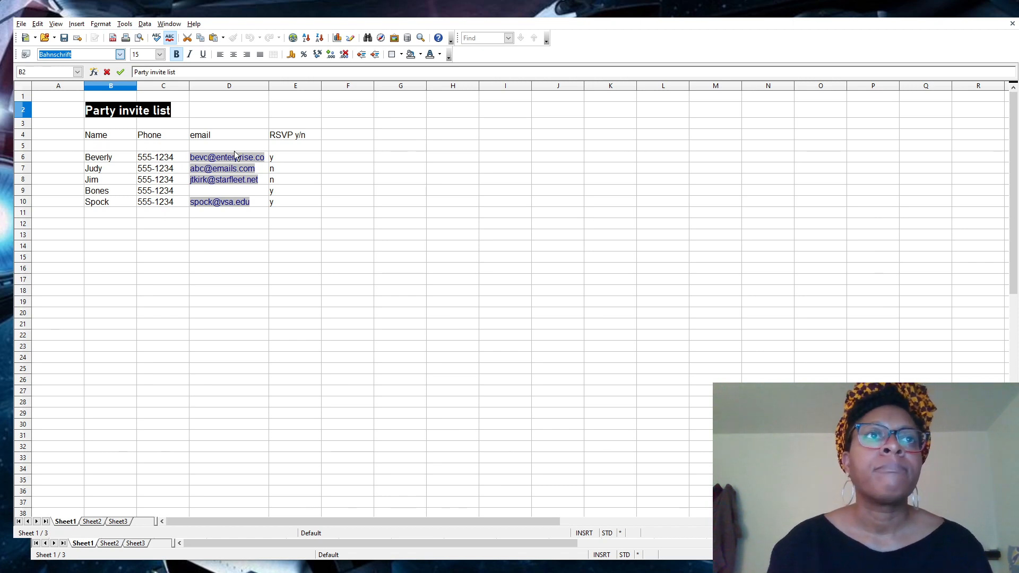
click(104, 139)
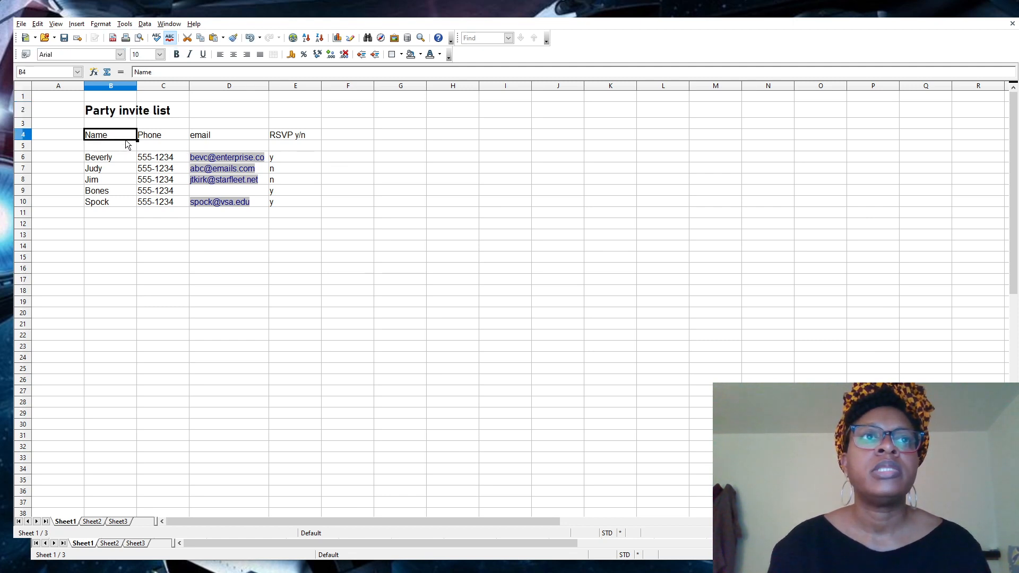
Make headers B4:E4 (Name, Phone, email, RSVP y/n) bold at 12 pt.
drag(114, 136, 296, 134)
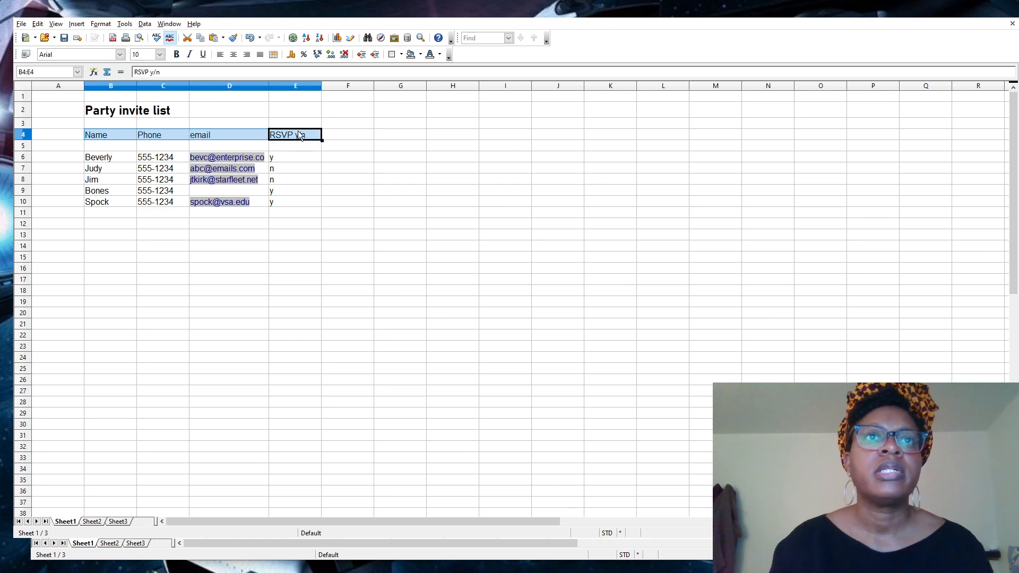
click(177, 57)
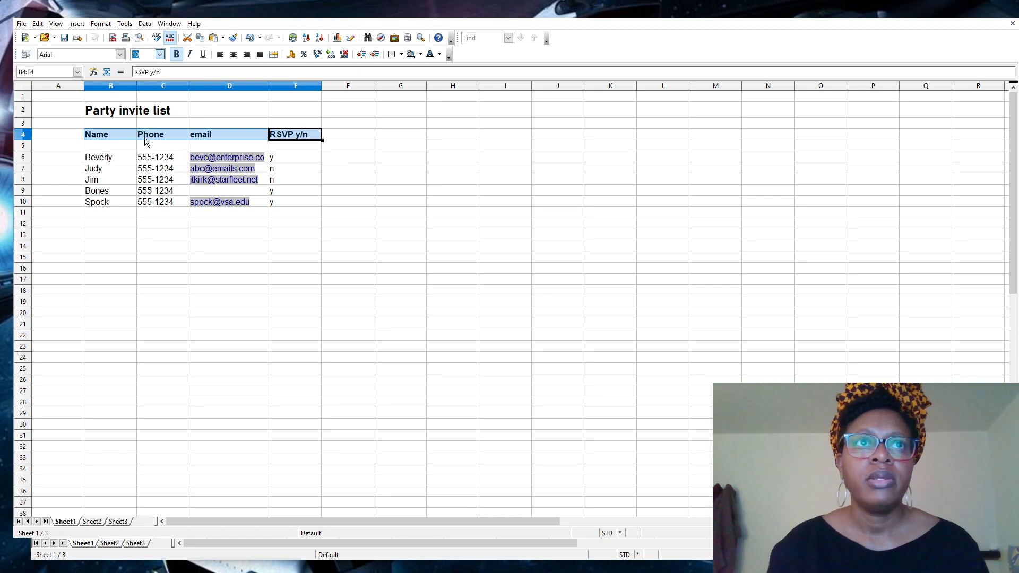
text(12)
key(Return)
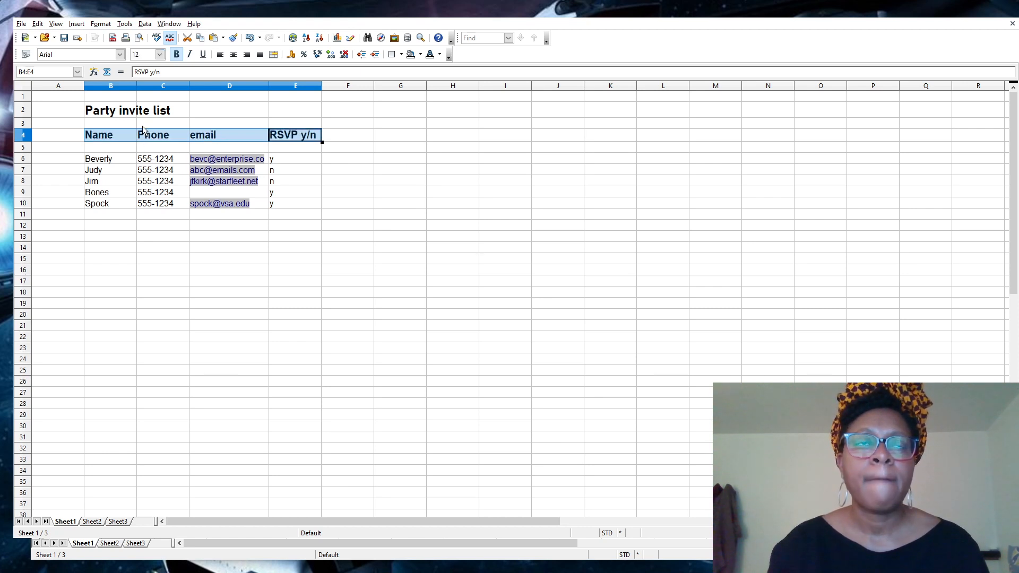
click(138, 135)
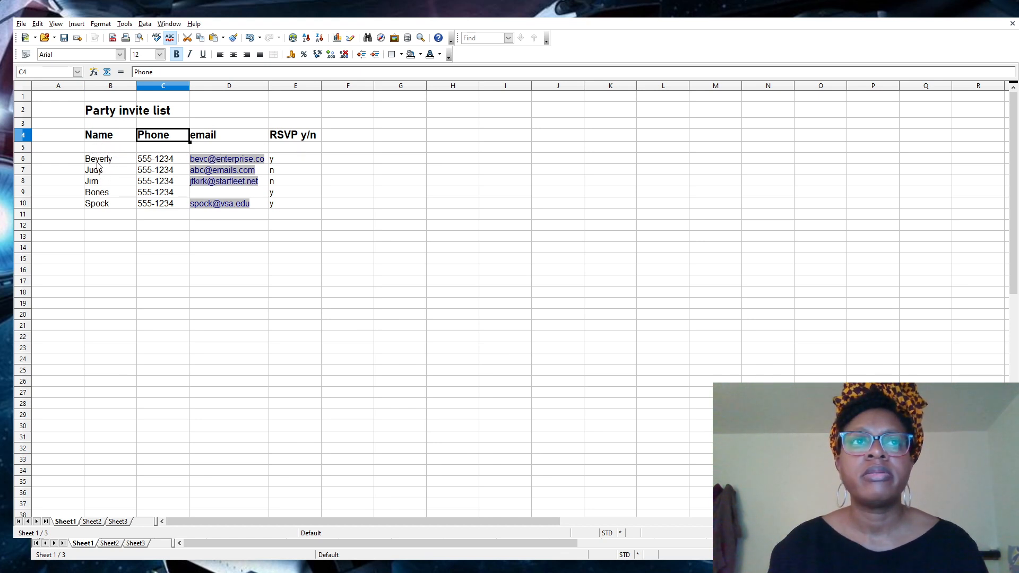
drag(91, 139, 303, 136)
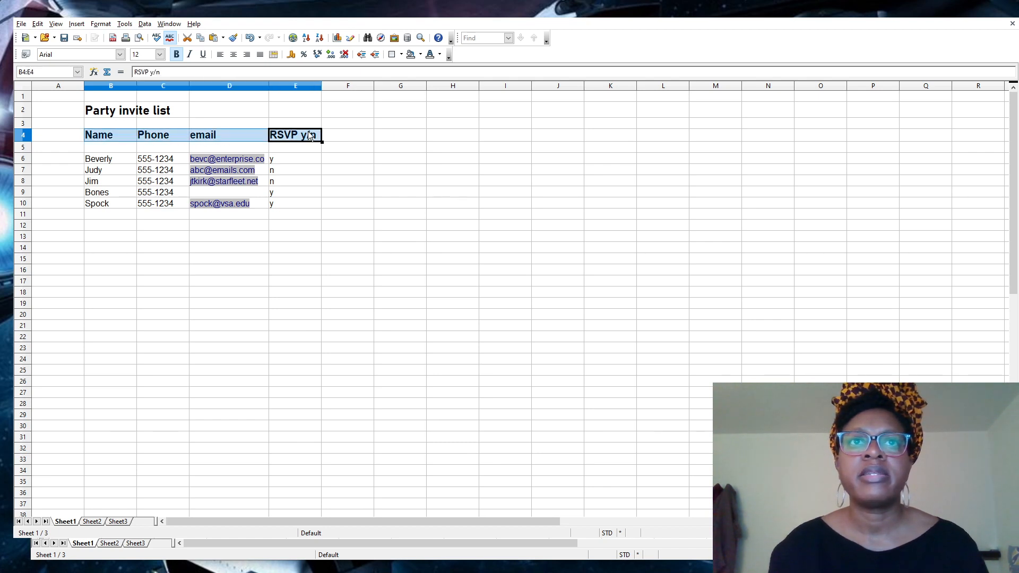
click(126, 136)
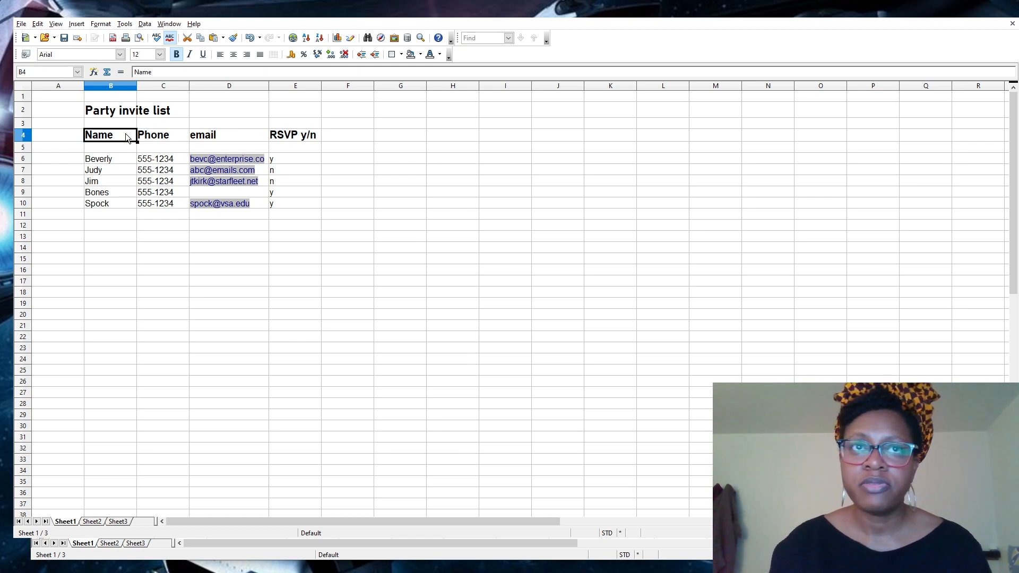
key(shift+Right)
key(shift+Right)
key(shift+Right)
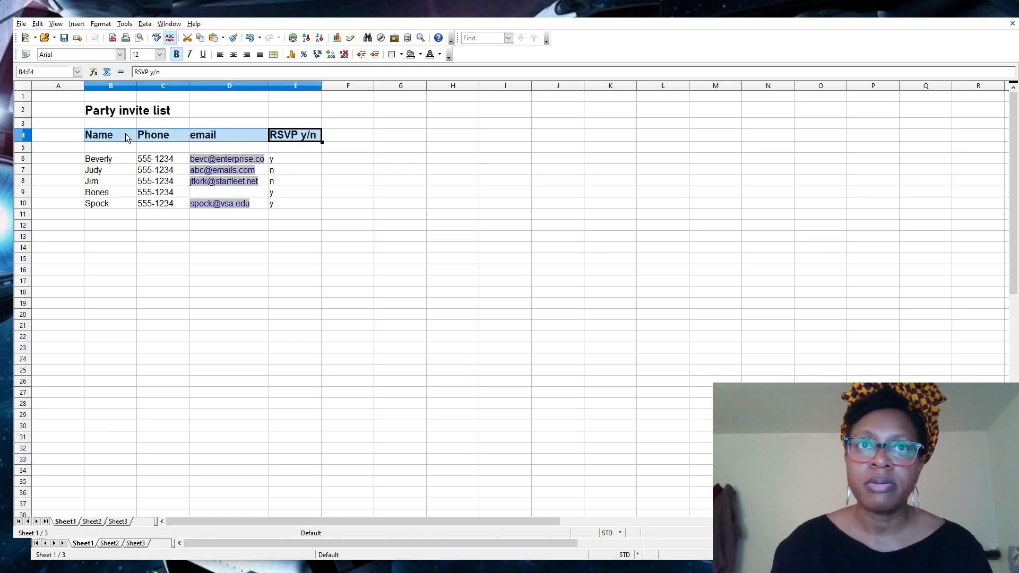
key(shift+Left)
key(shift+Left)
key(shift+Left)
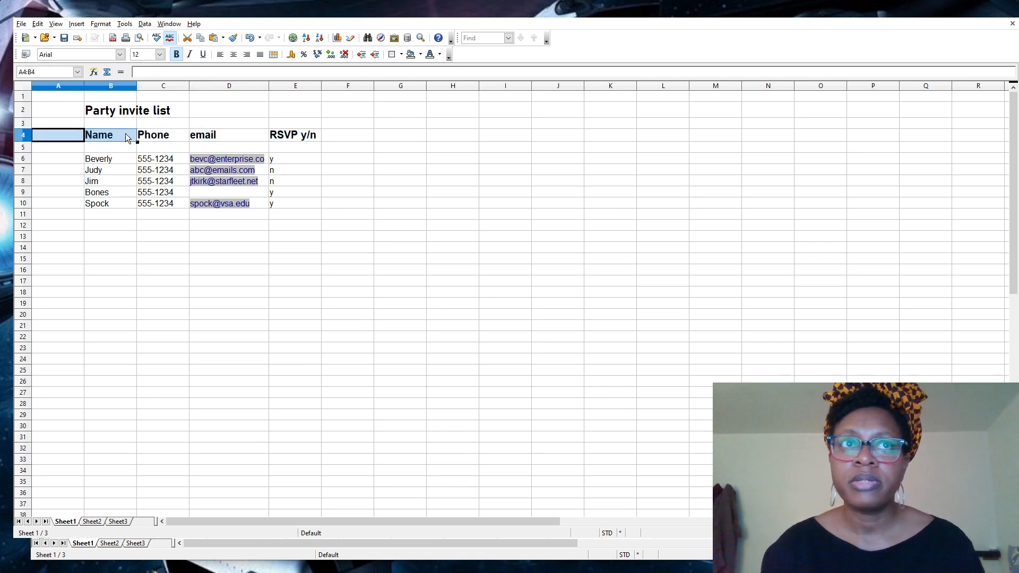
key(shift+Right)
key(shift+Right)
key(shift+Right)
key(shift+Right)
key(shift+Right)
key(shift+Right)
key(shift+Right)
key(shift+Left)
key(shift+Left)
key(shift+Left)
key(shift+Left)
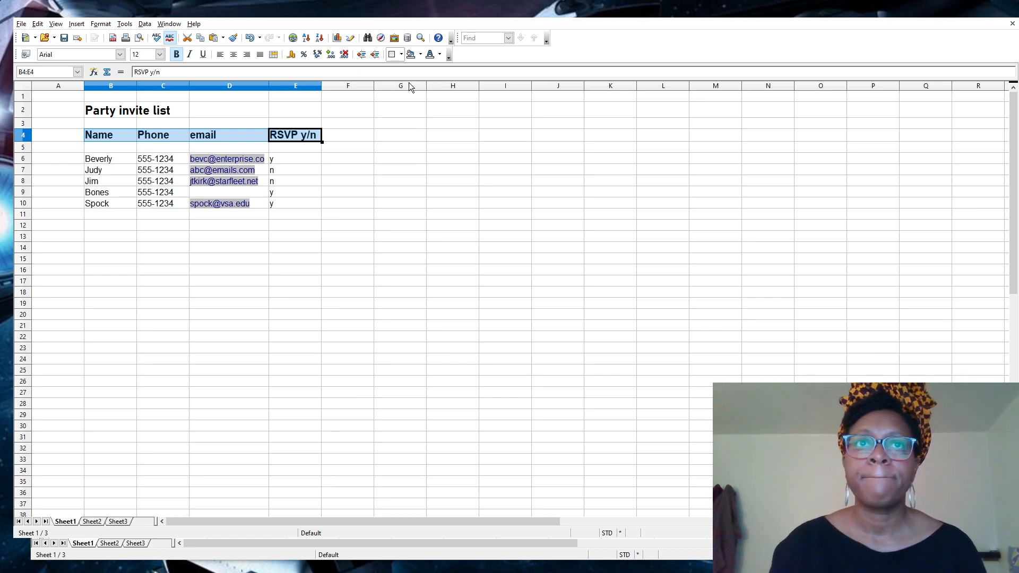
Apply horizontal inner and bottom borders to the guest rows B6:E10.
click(350, 192)
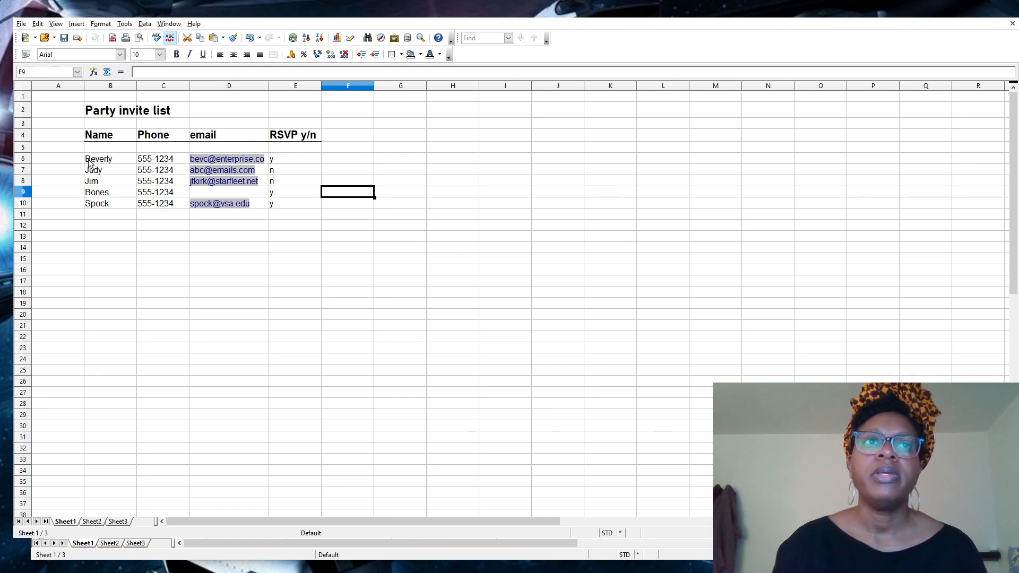
drag(89, 160, 304, 206)
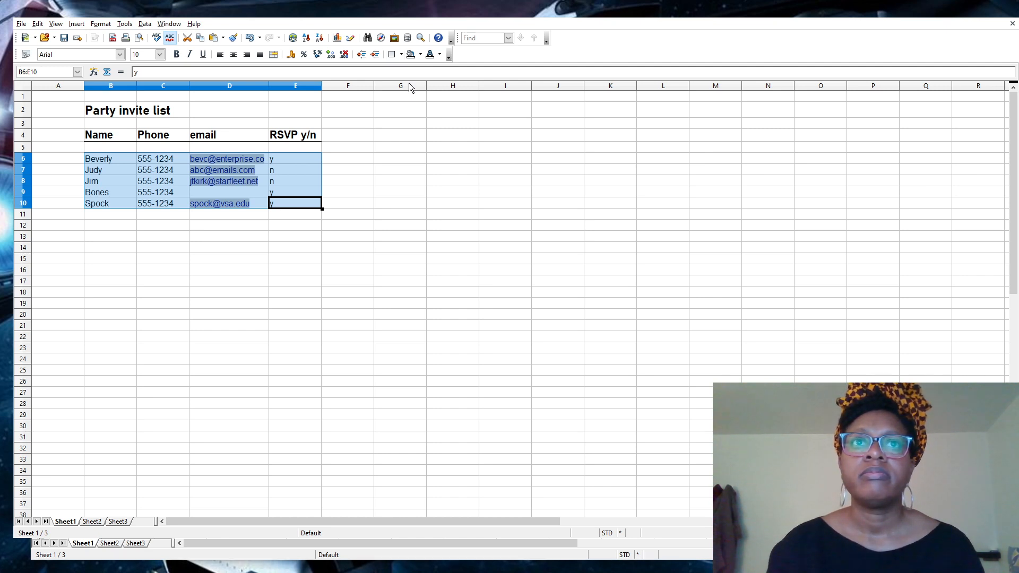
click(392, 54)
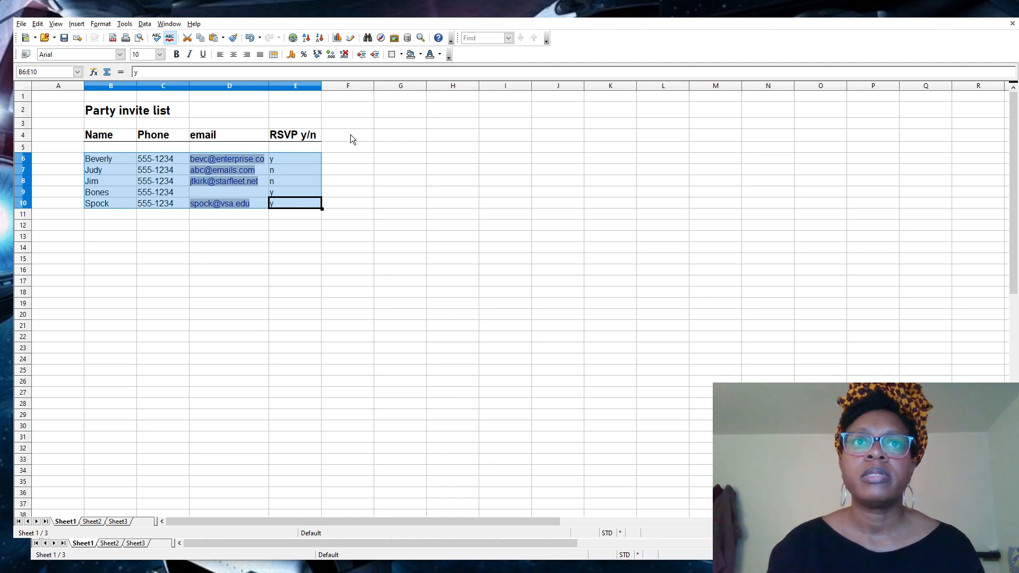
click(342, 206)
click(253, 228)
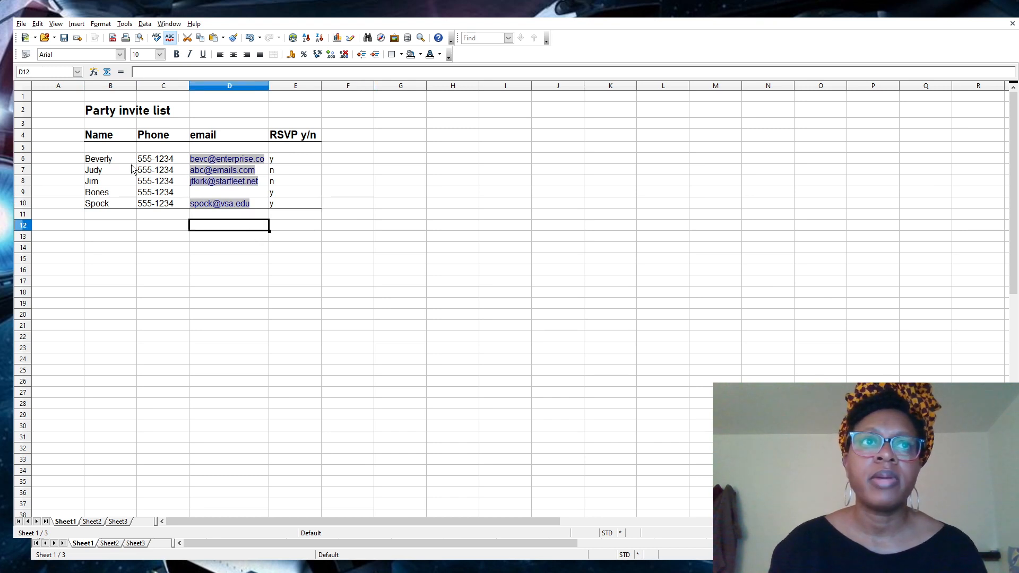
drag(107, 159, 293, 207)
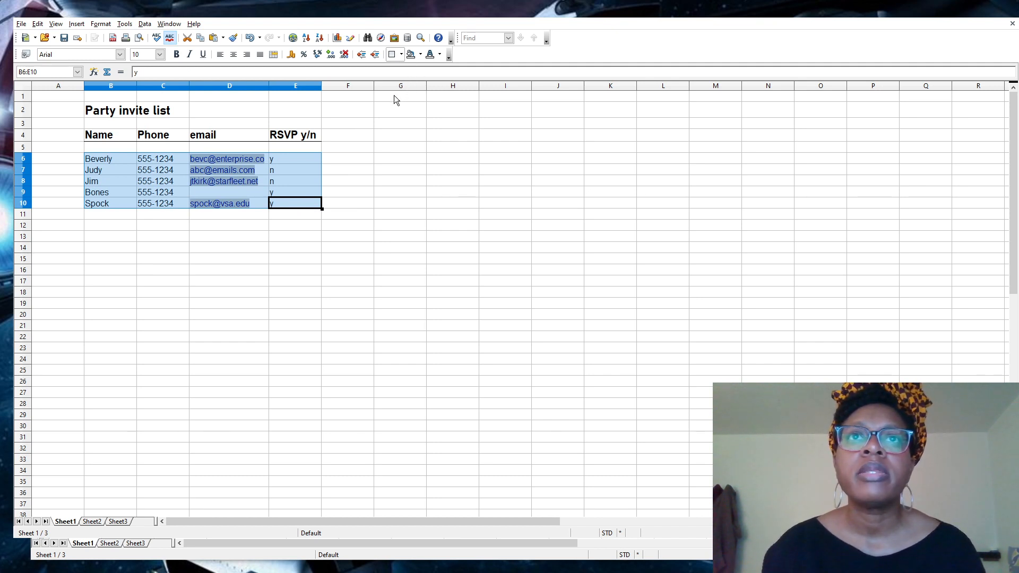
click(343, 213)
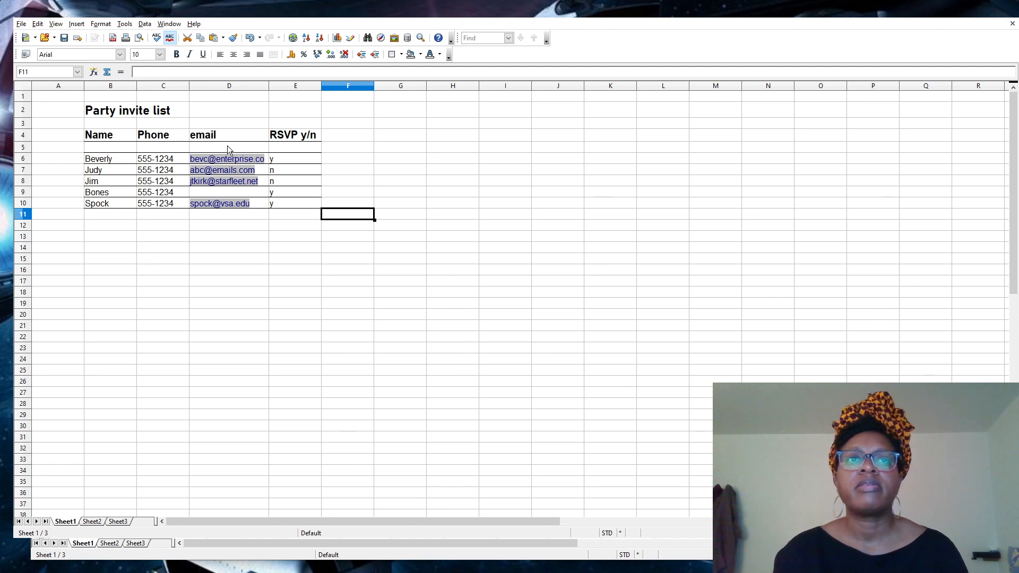
Delete the empty row 5 and make header row 4 slightly taller.
click(23, 148)
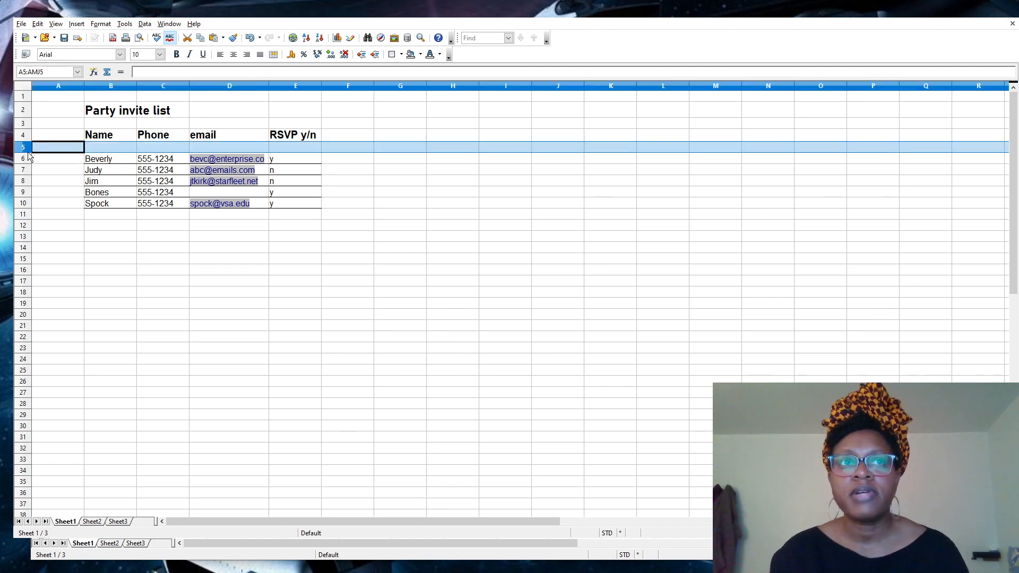
key(ctrl+minus)
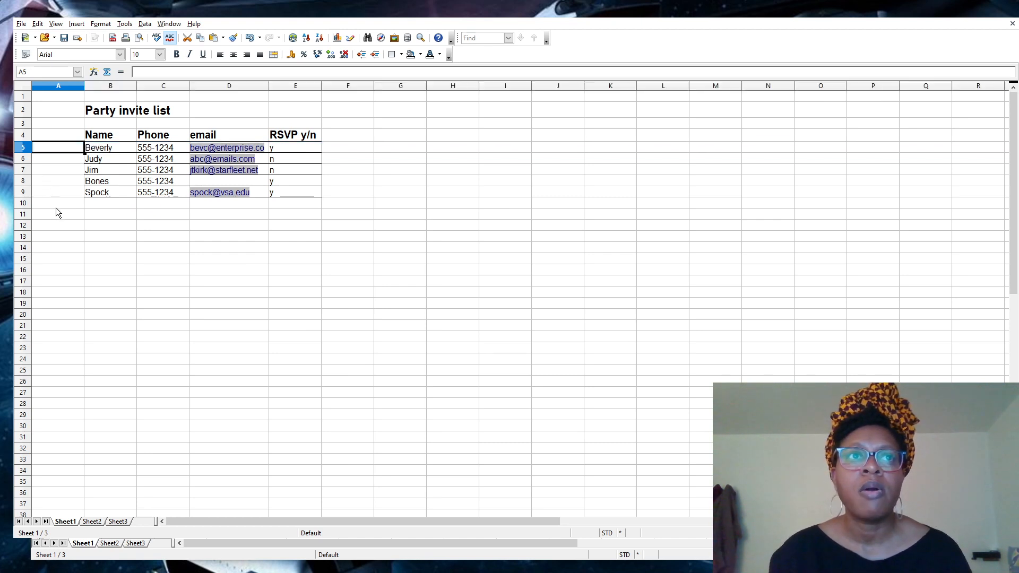
click(93, 237)
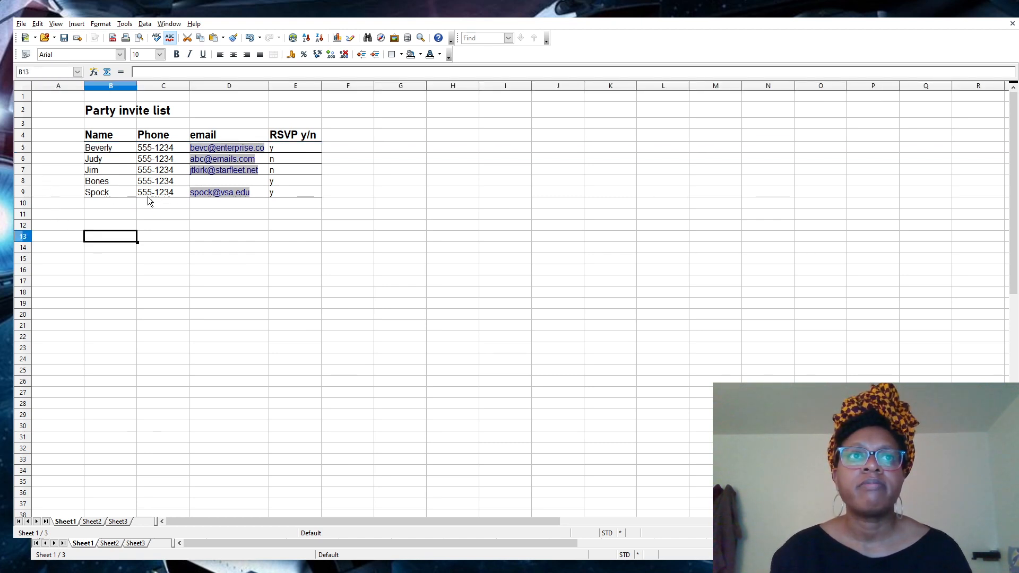
drag(29, 141, 28, 142)
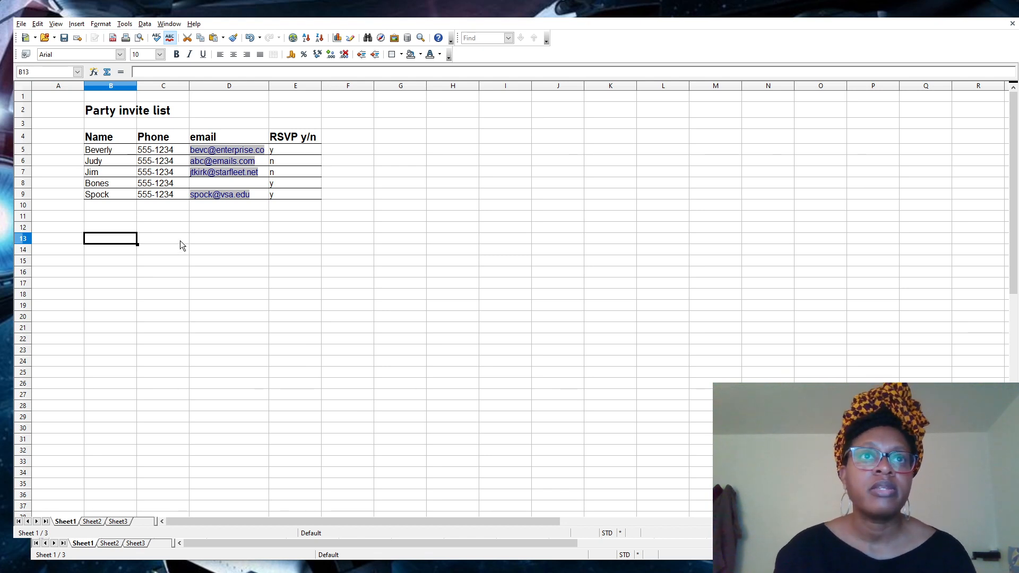
Select the RSVP answers in E5:E9.
click(279, 151)
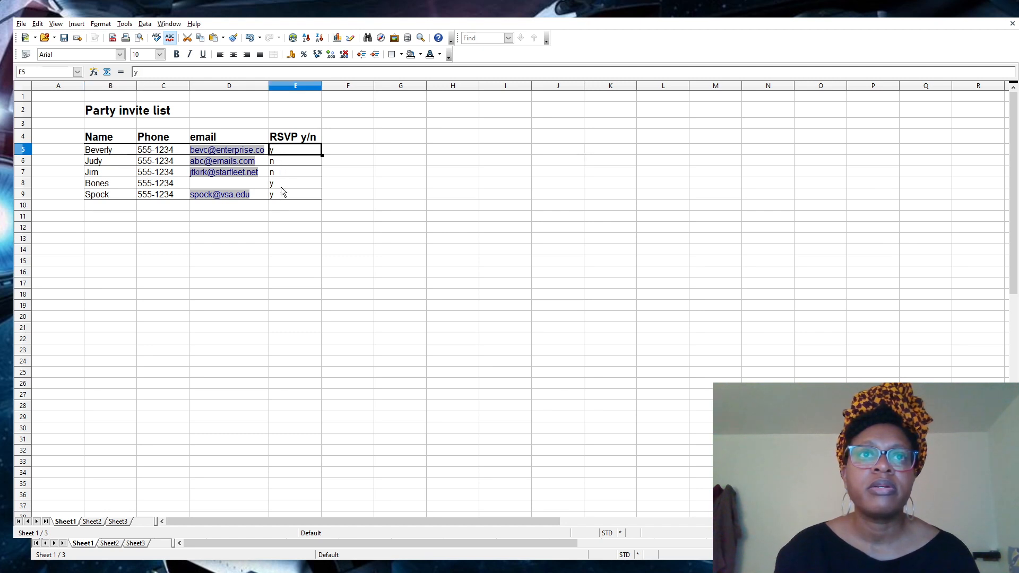
drag(316, 227, 279, 209)
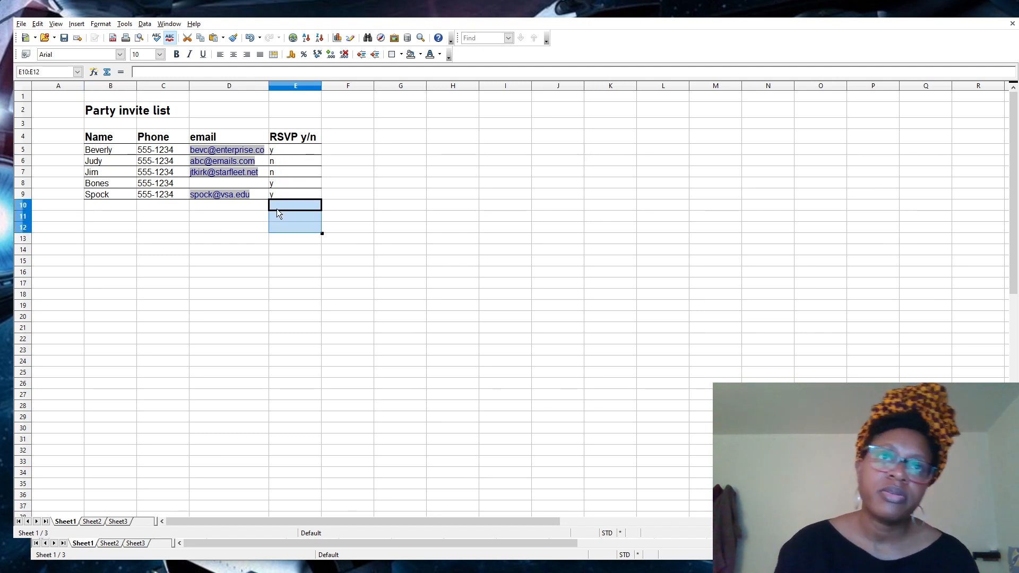
click(278, 206)
drag(290, 151, 293, 196)
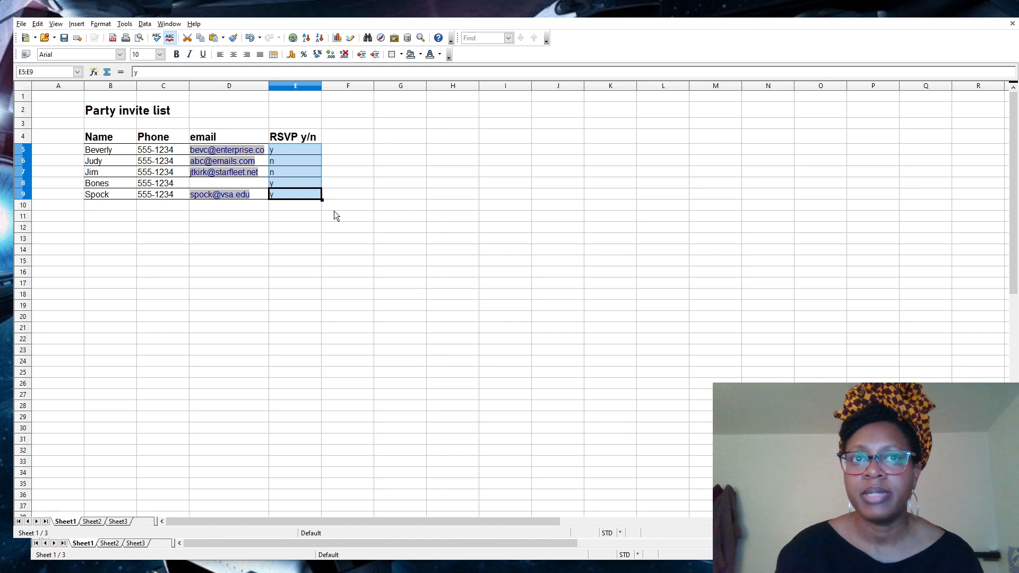
Horizontally center the y/n answers in E5:E9 with the Align Center button.
key(ctrl+1)
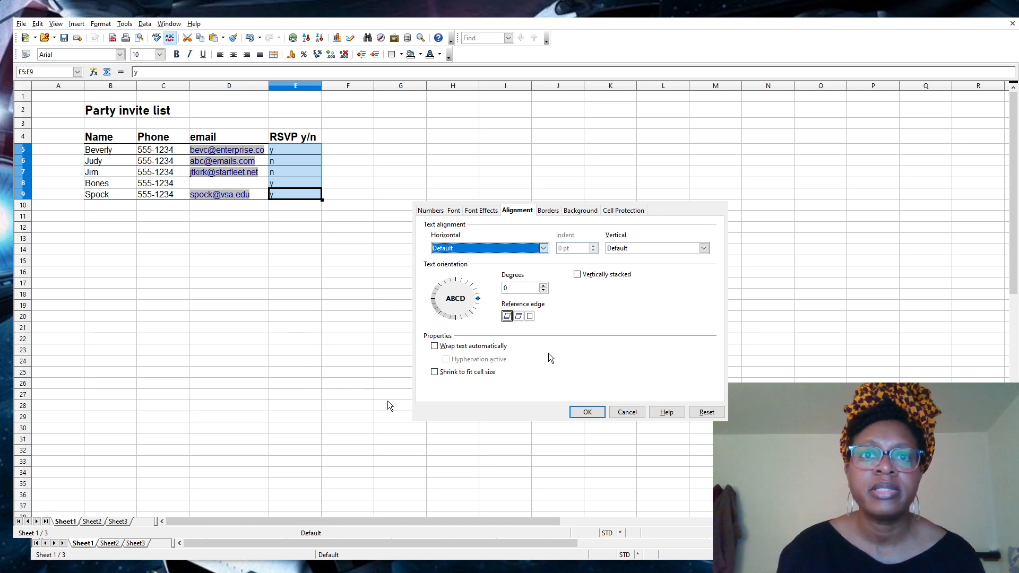
click(632, 412)
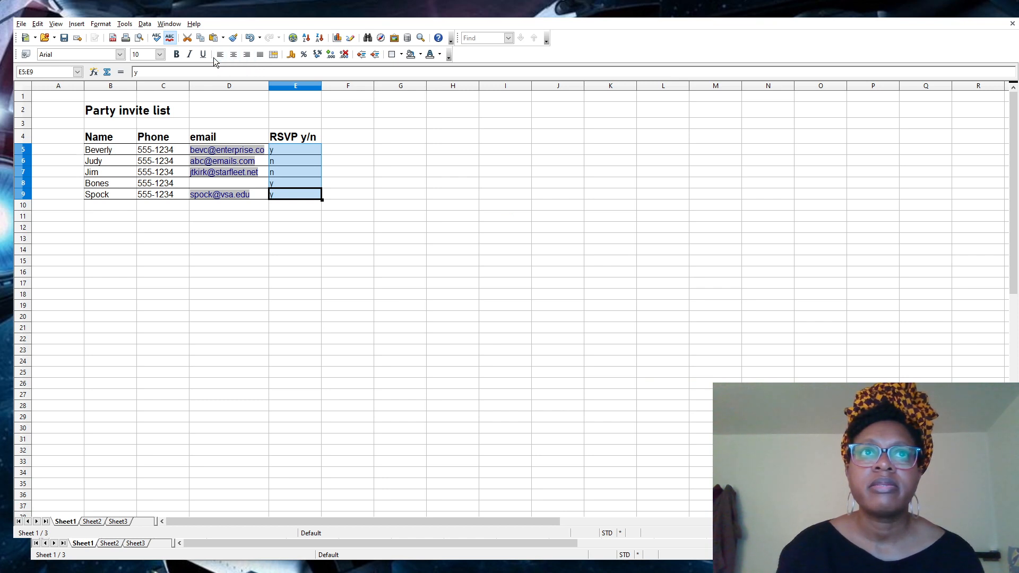
click(247, 55)
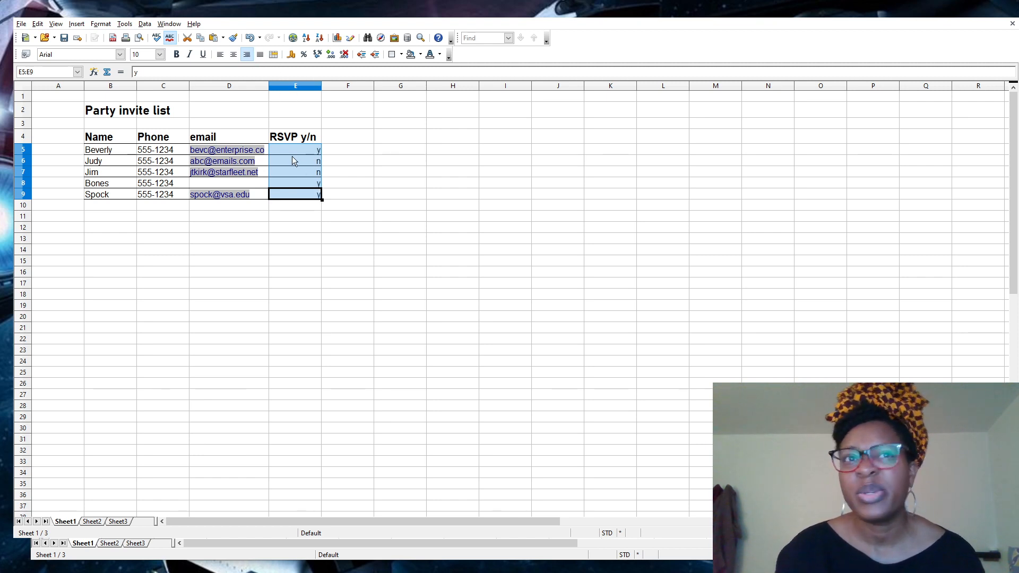
click(233, 55)
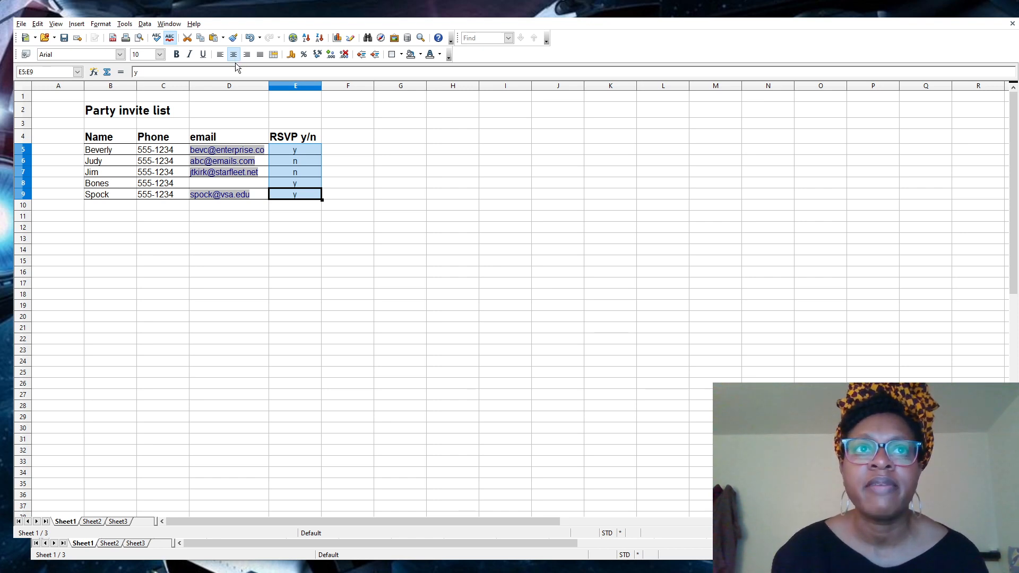
click(257, 227)
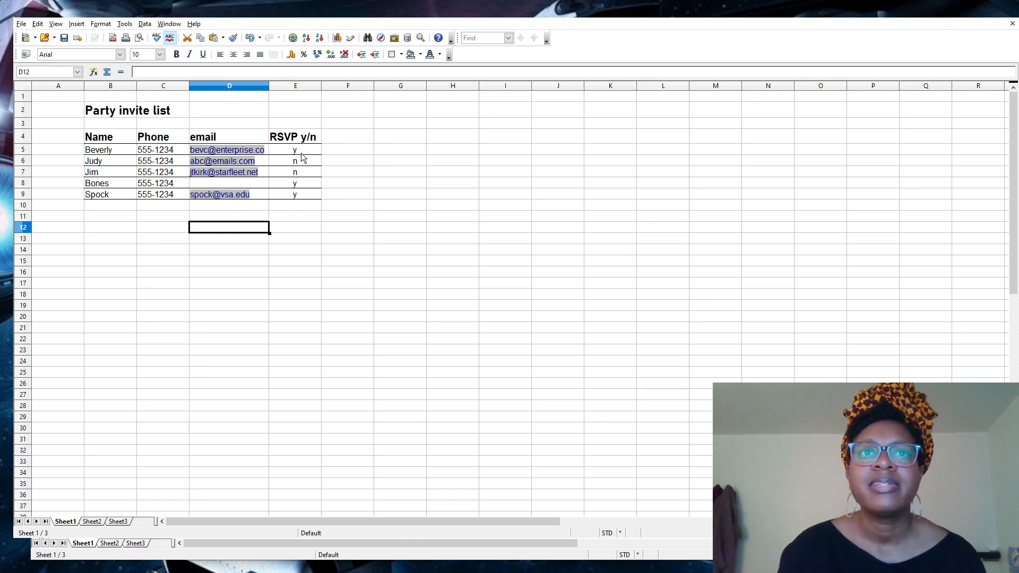
drag(300, 150, 299, 196)
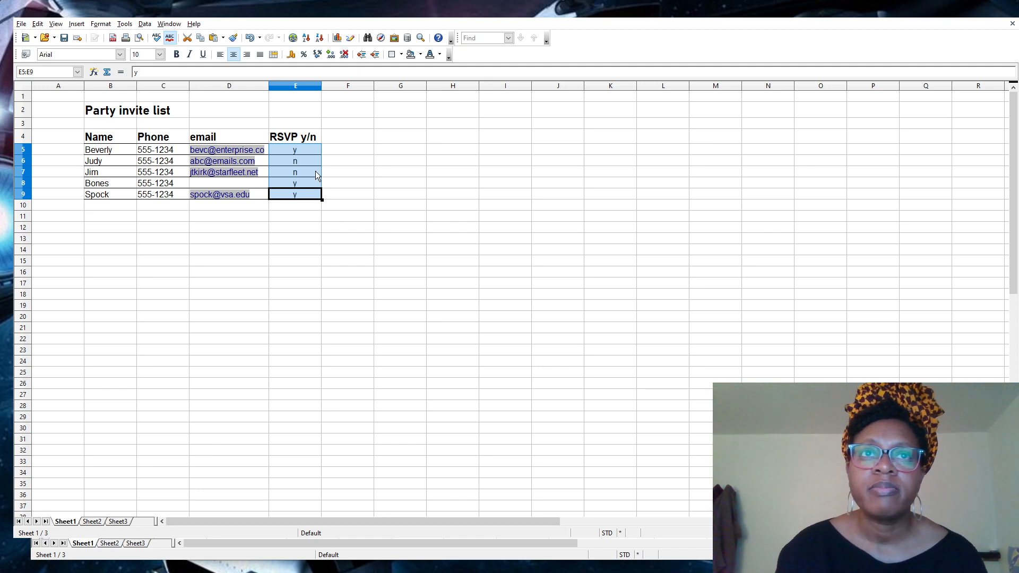
drag(313, 147, 309, 192)
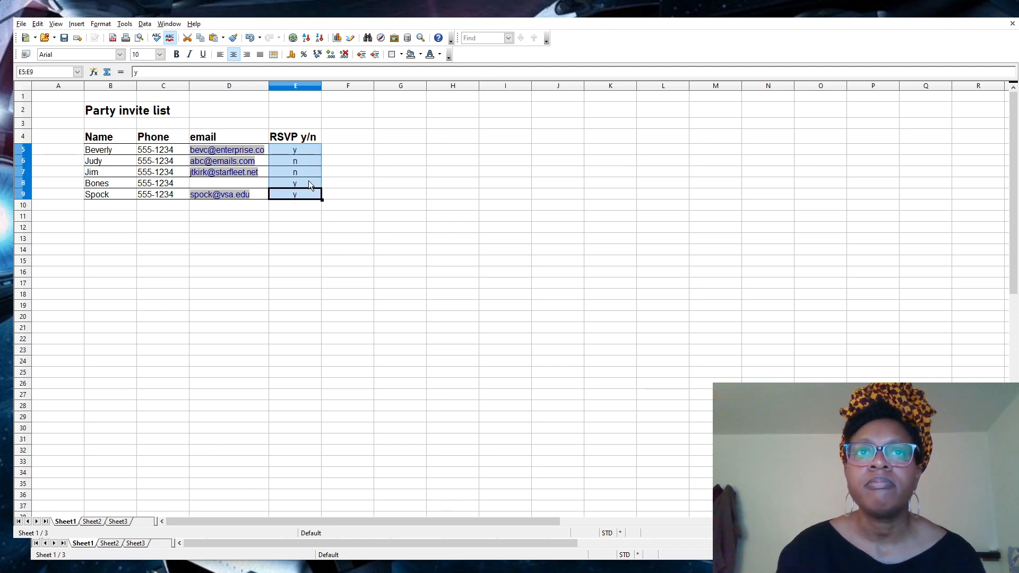
Set Middle vertical alignment on the RSVP cells E5:E18.
click(308, 181)
click(308, 150)
drag(308, 147, 313, 293)
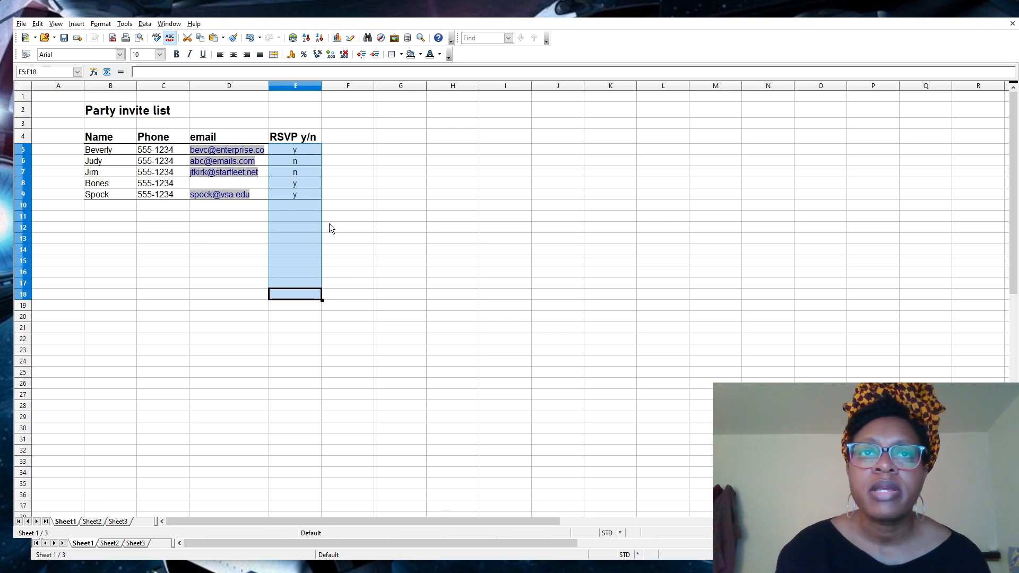
key(ctrl+1)
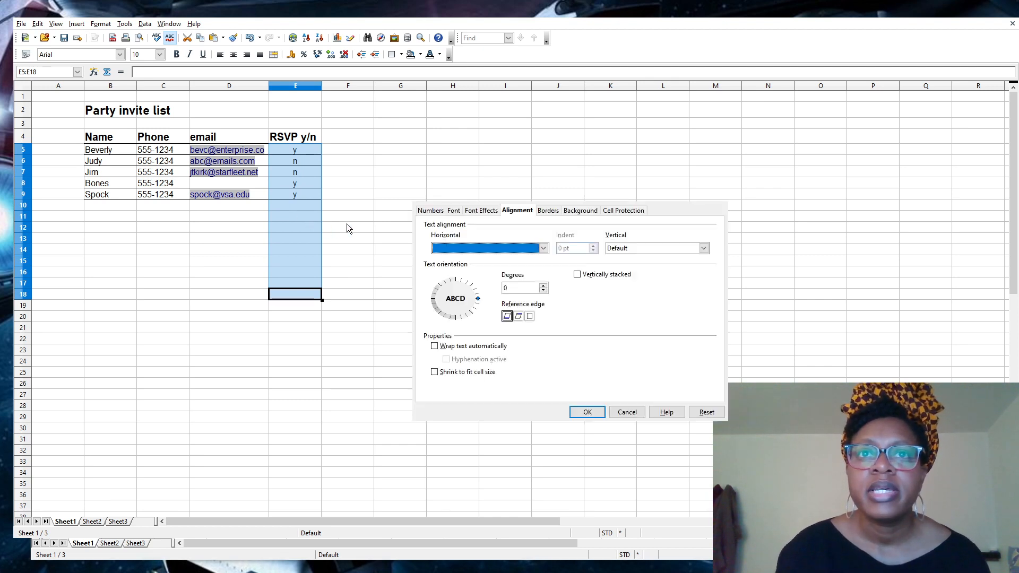
click(623, 252)
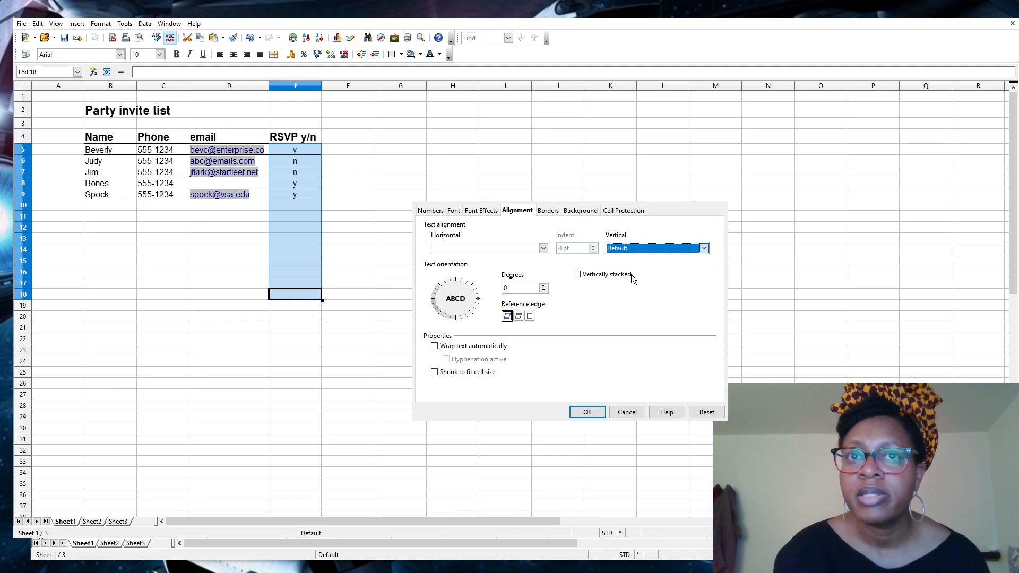
key(Down)
key(Down)
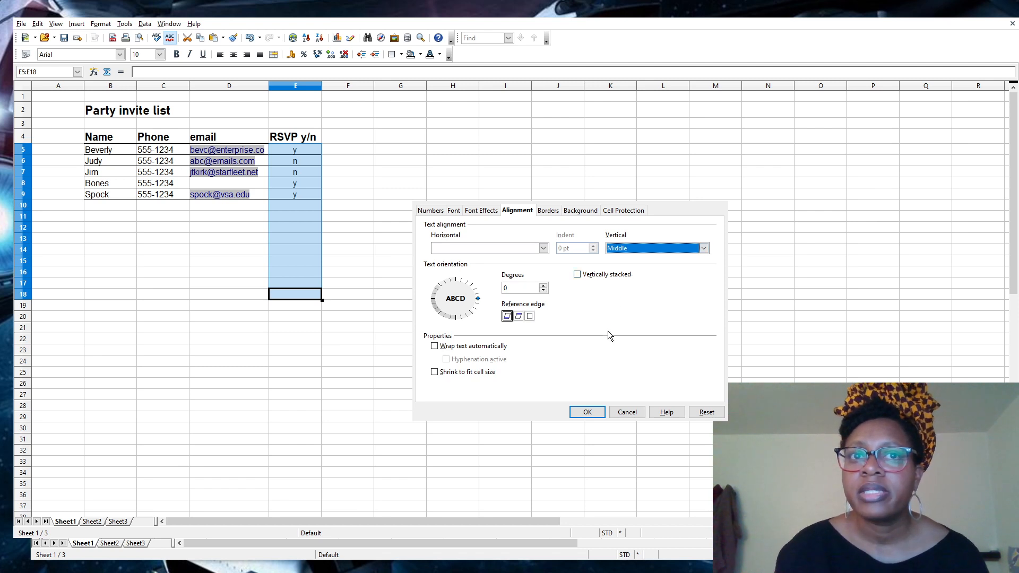
key(Return)
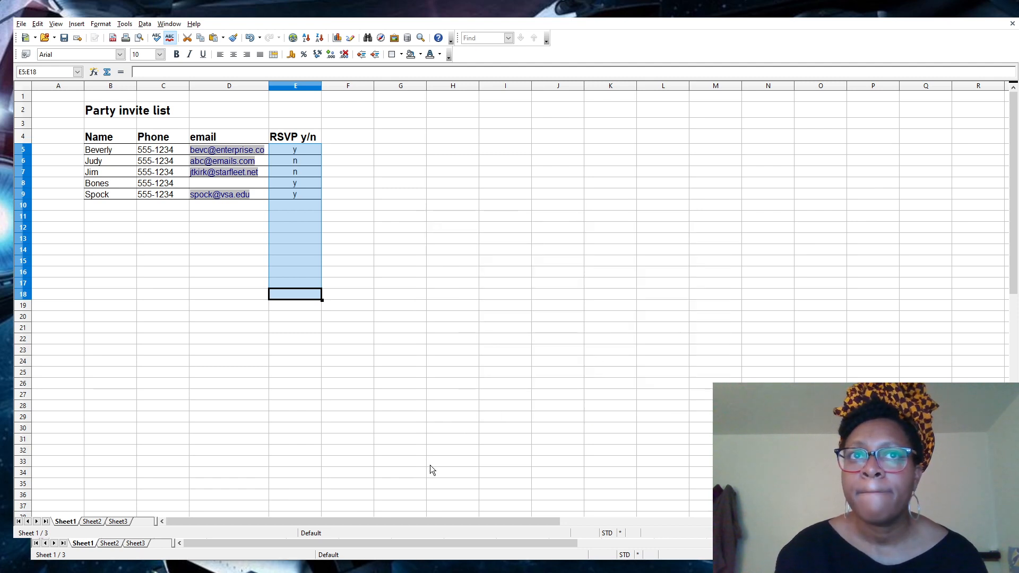
click(417, 371)
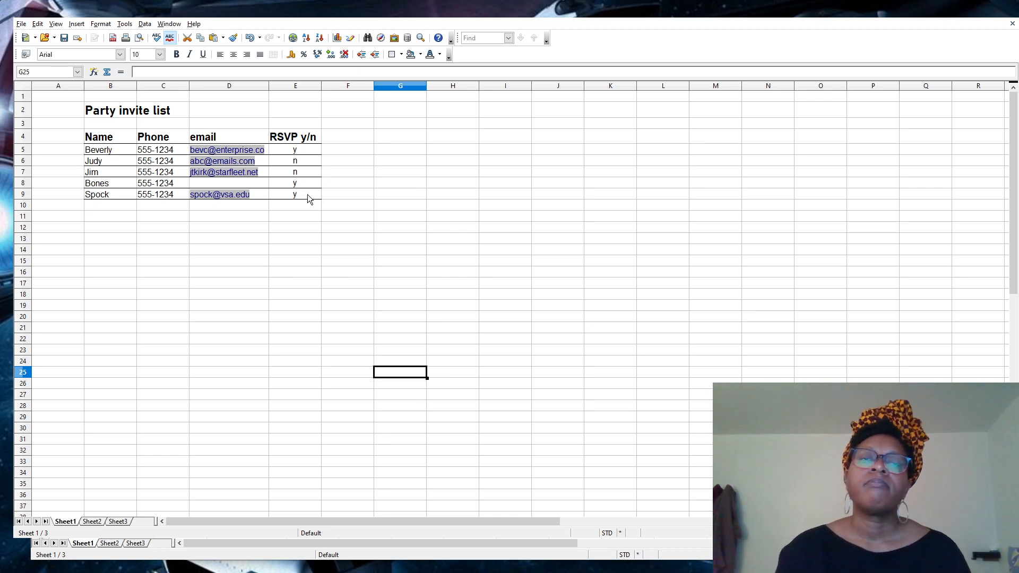
Give Jim's name in B7 a red background and change his RSVP answer to y.
click(210, 234)
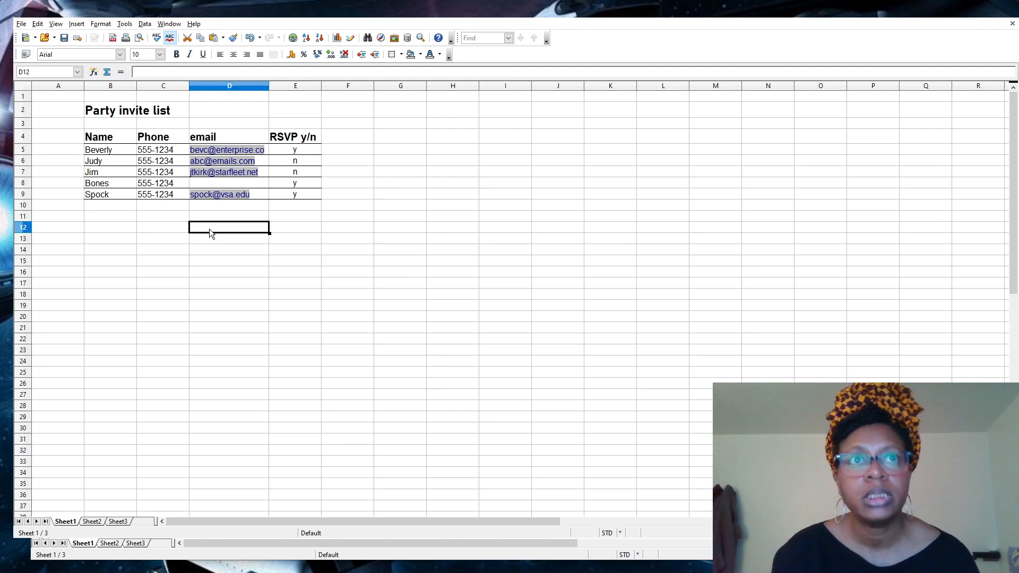
click(111, 172)
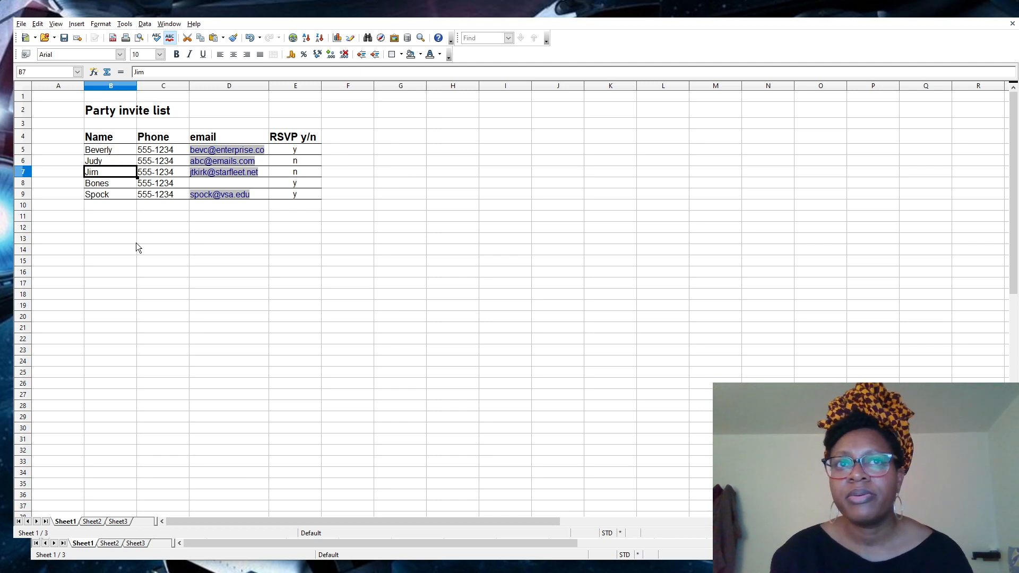
click(286, 171)
text(y)
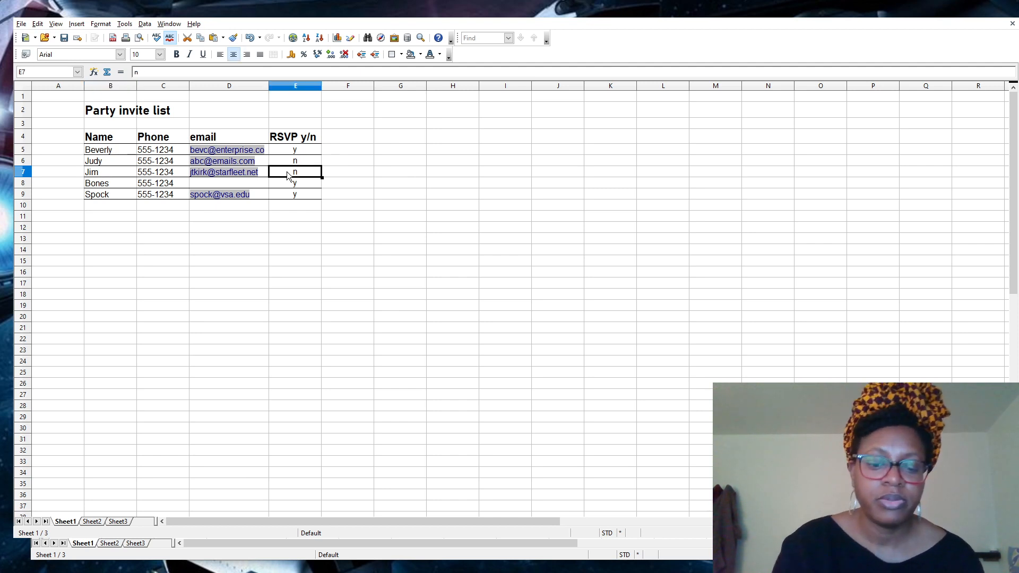
key(Return)
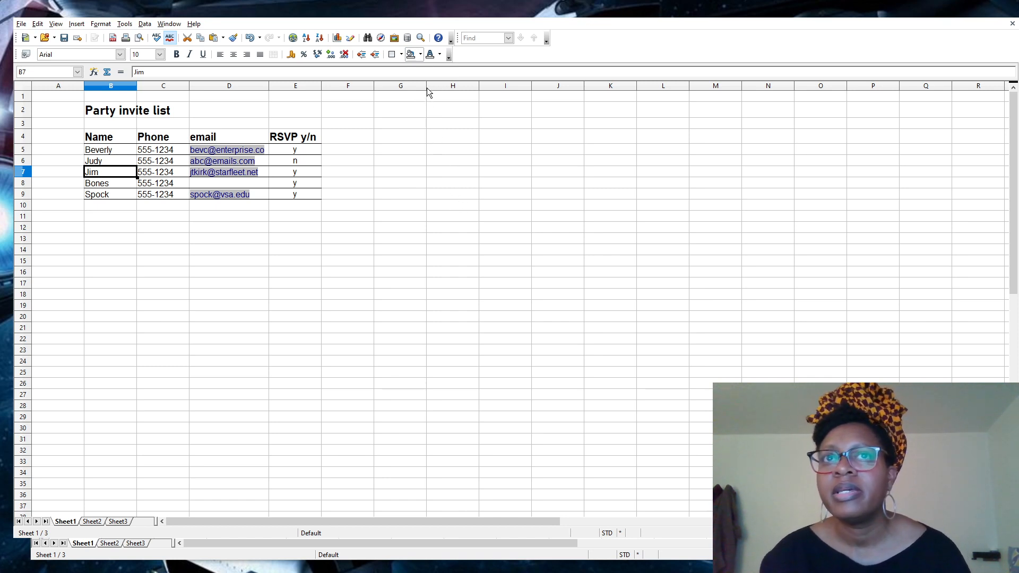
click(126, 228)
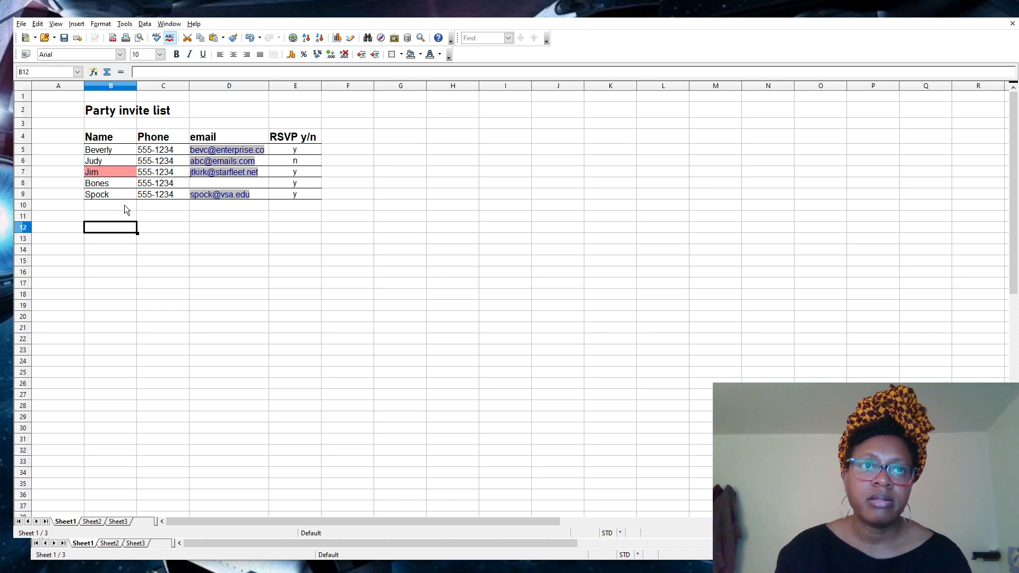
click(120, 193)
double_click(116, 193)
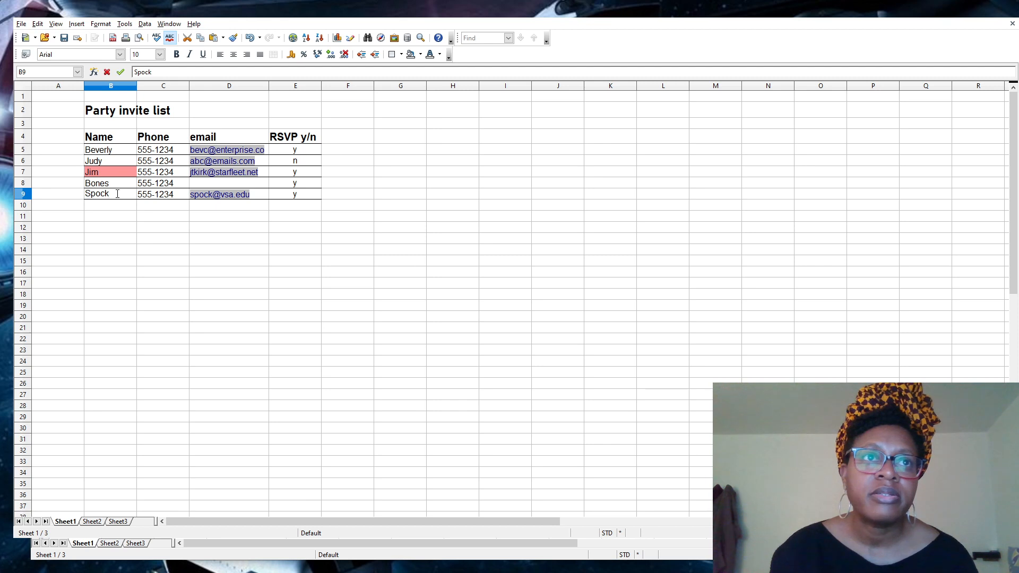
double_click(115, 205)
click(114, 193)
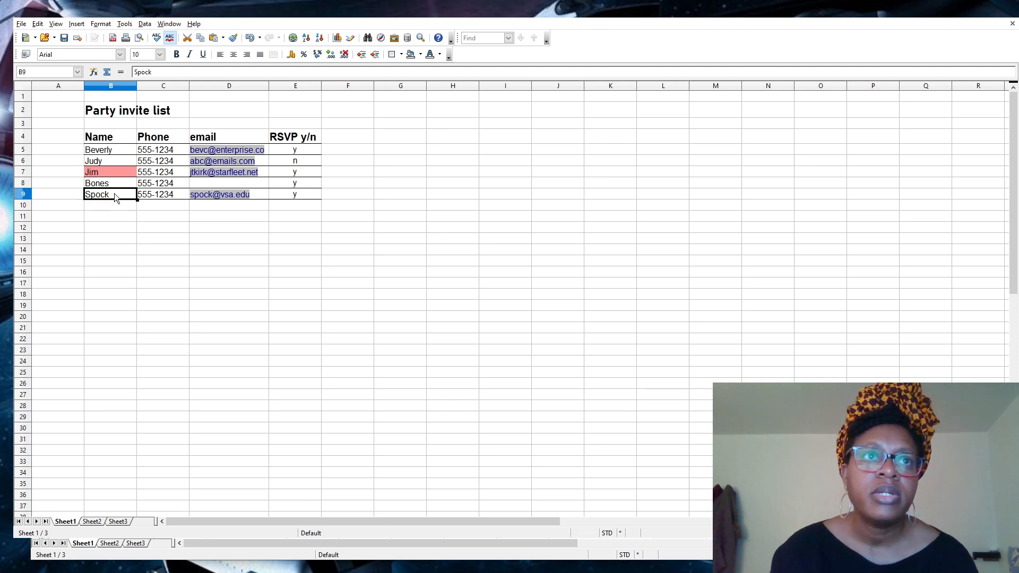
click(293, 38)
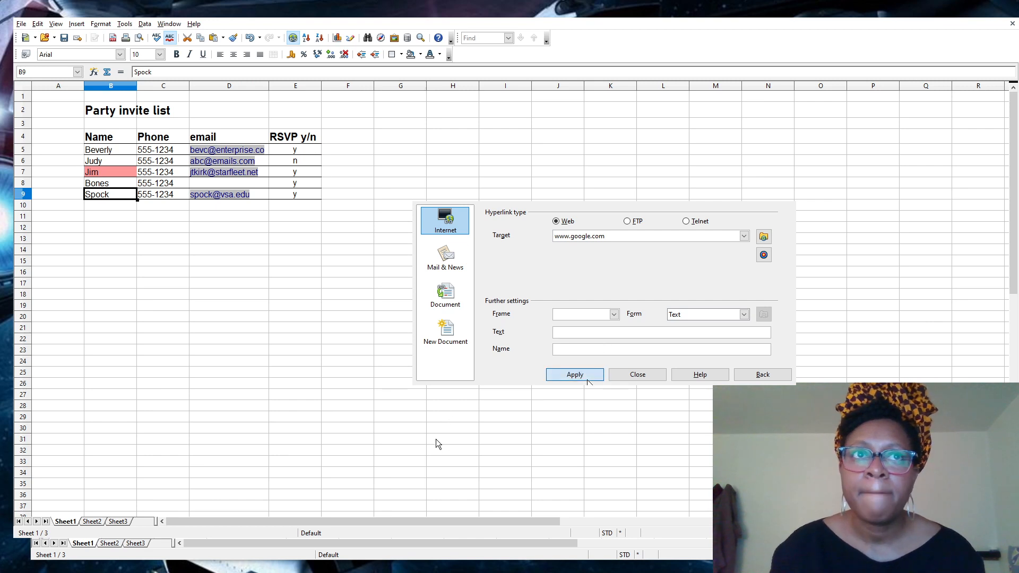
click(588, 380)
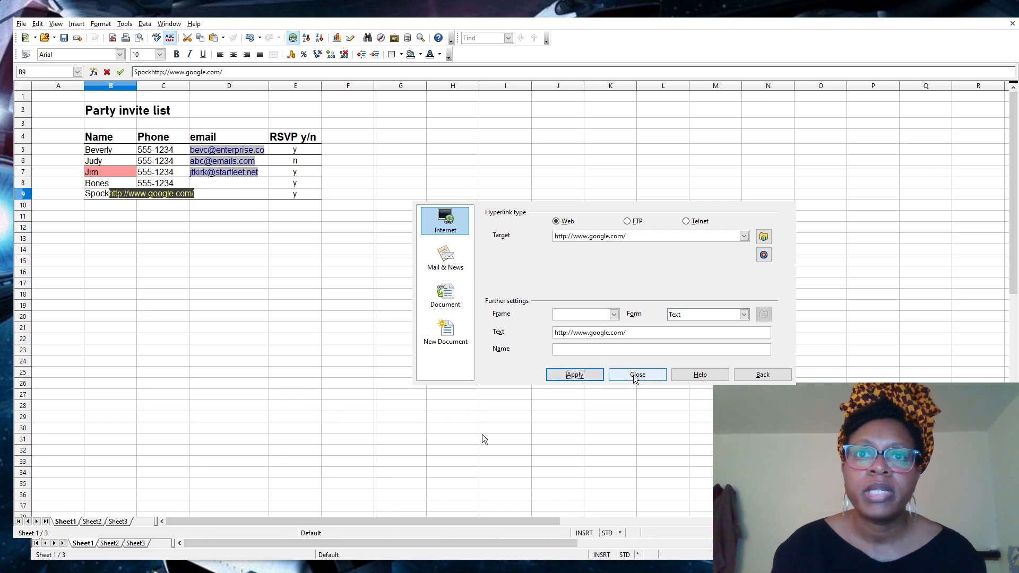
click(637, 375)
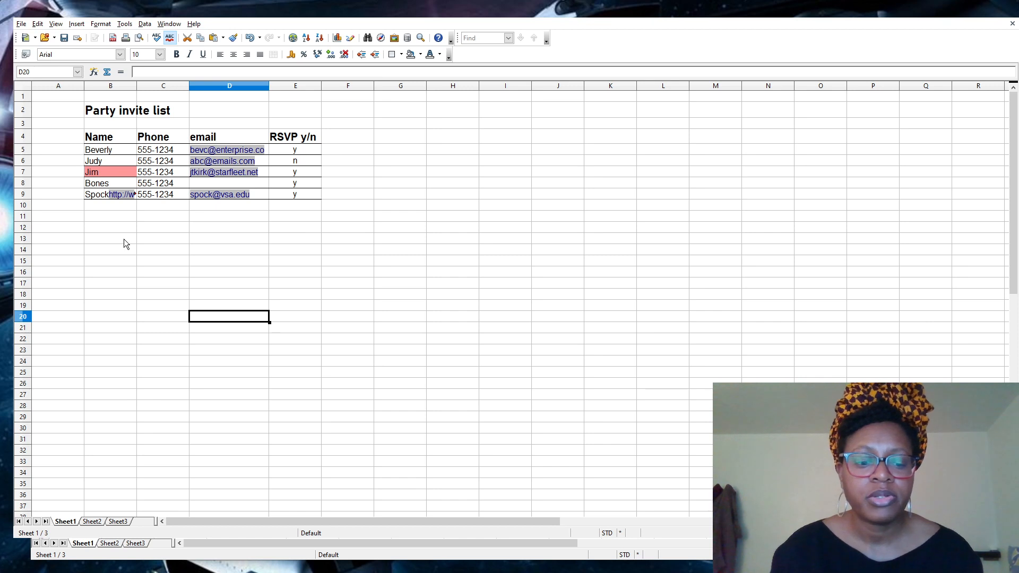
key(ctrl+z)
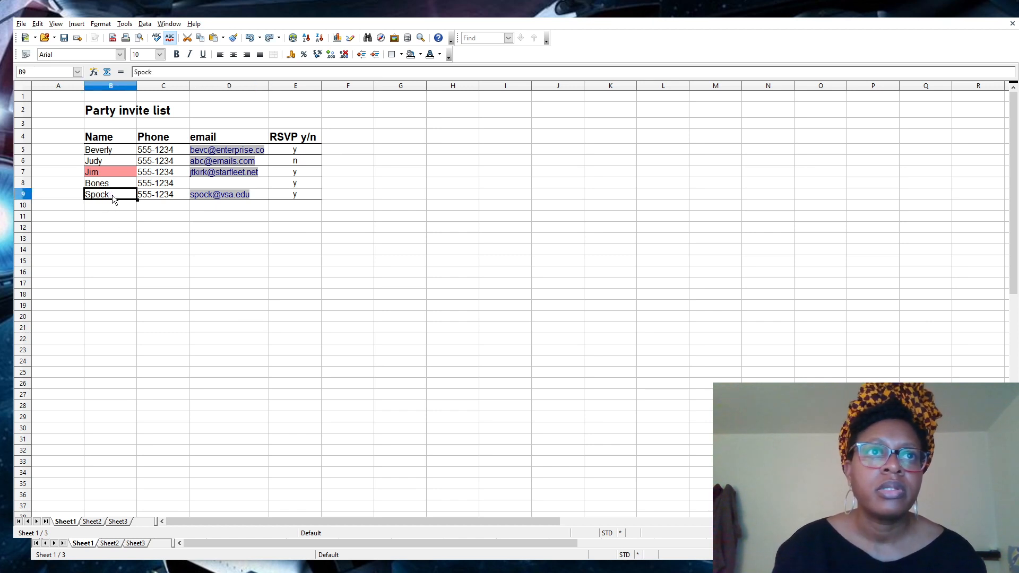
double_click(112, 195)
drag(116, 220, 116, 191)
click(116, 191)
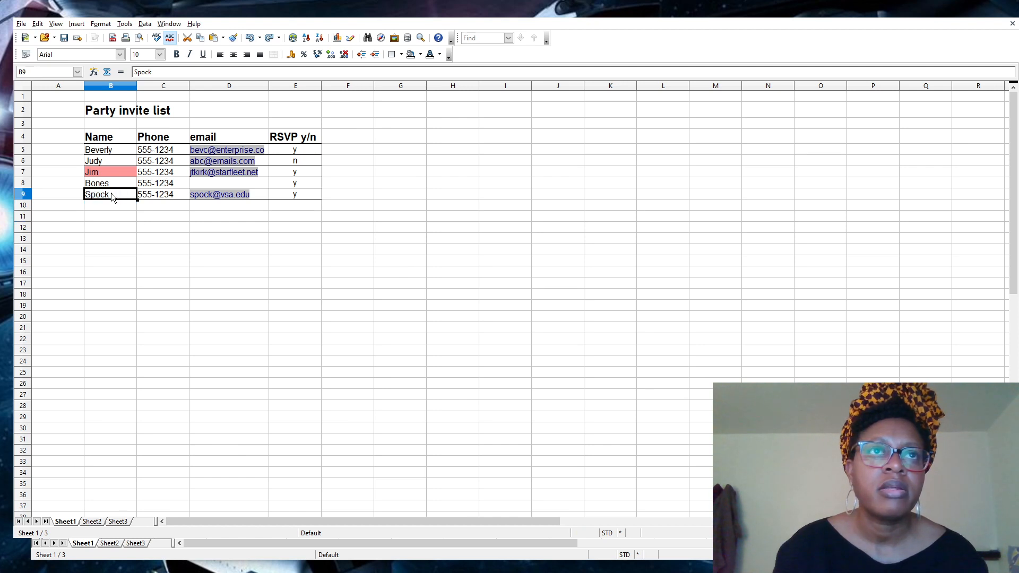
double_click(100, 194)
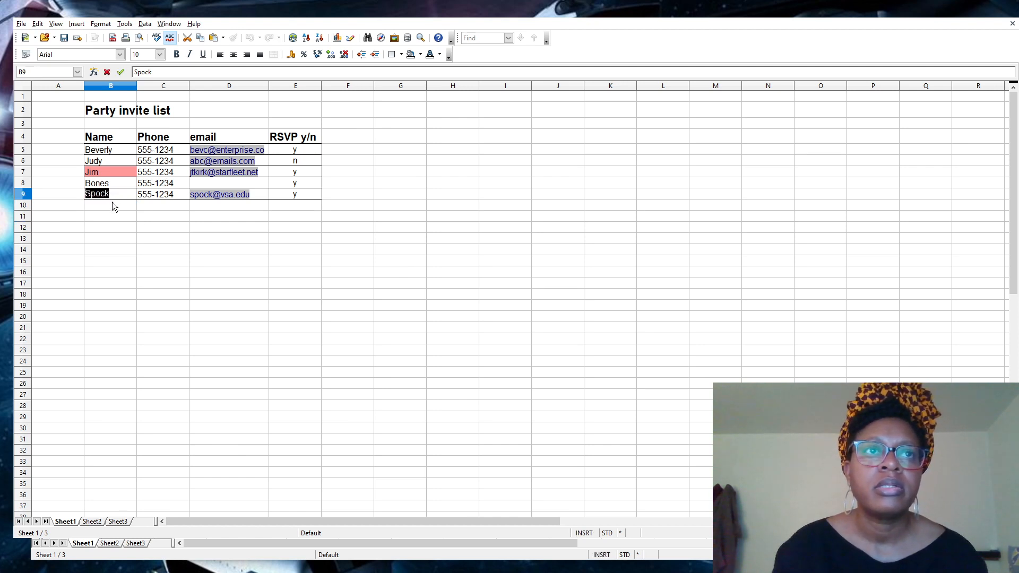
click(292, 38)
text(www.googl)
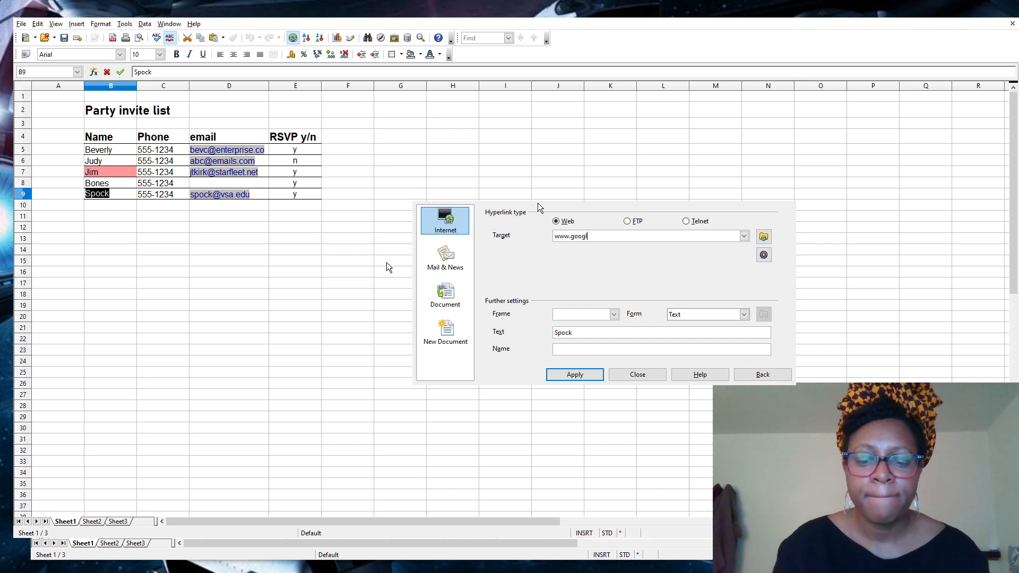
text(e.com)
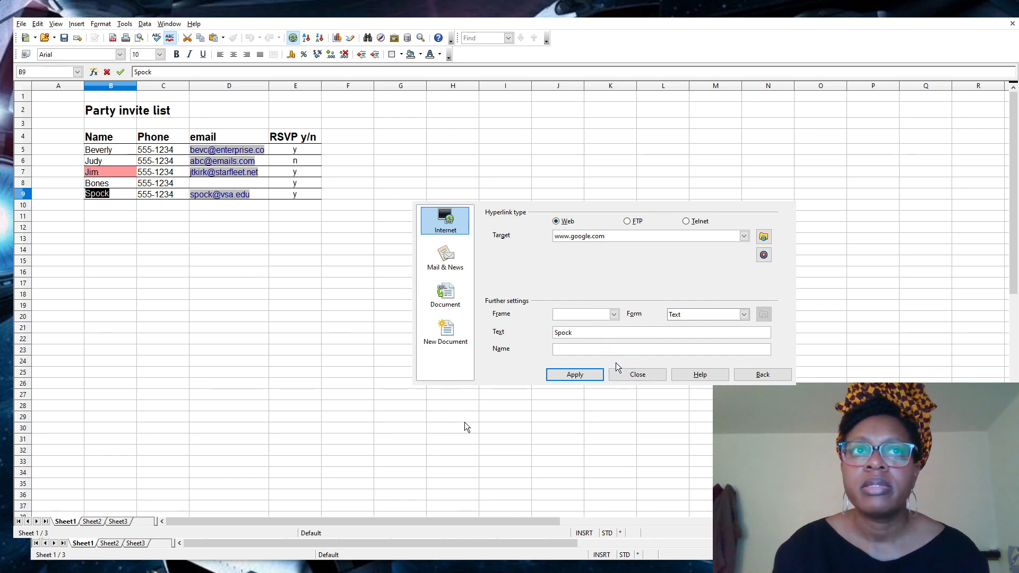
click(573, 374)
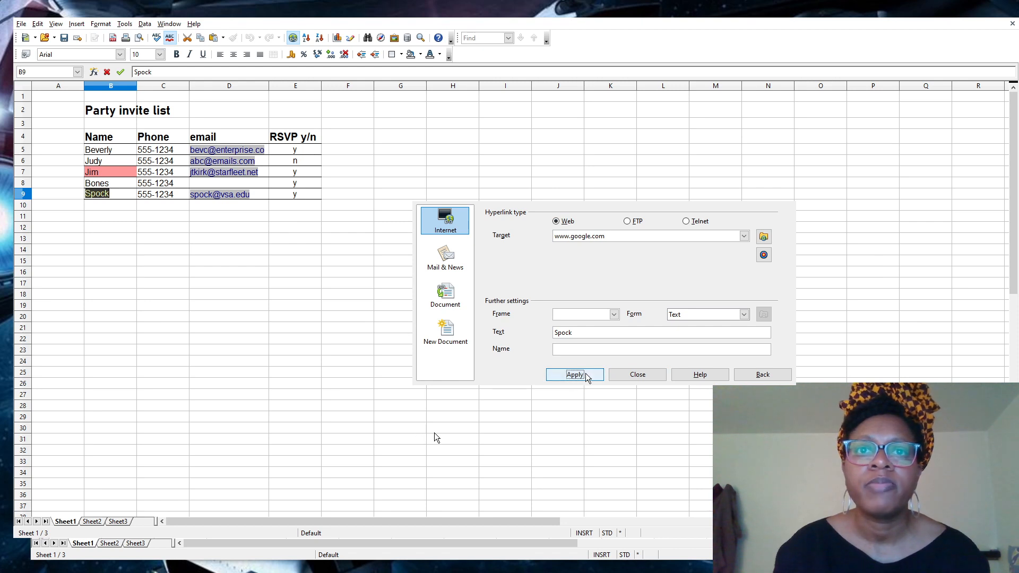
click(638, 375)
click(111, 294)
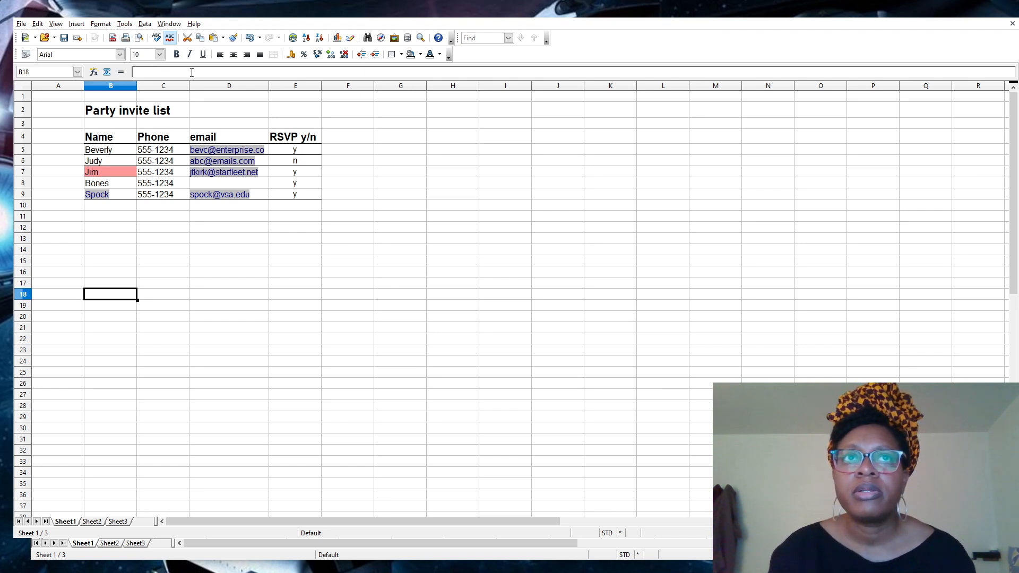
Look over the three sheet tabs, then rename the first sheet to 'party list'.
click(92, 522)
click(74, 522)
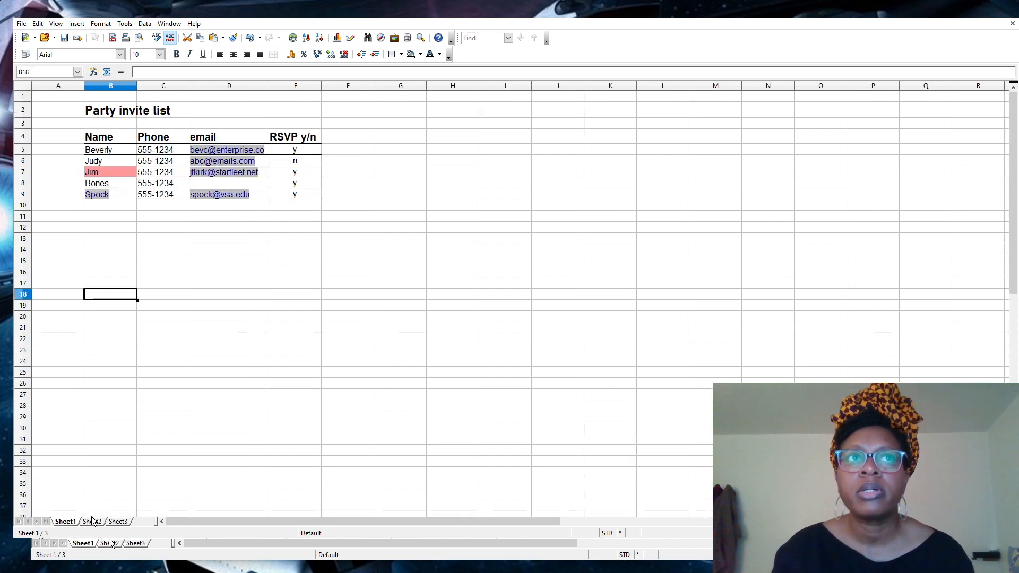
click(92, 522)
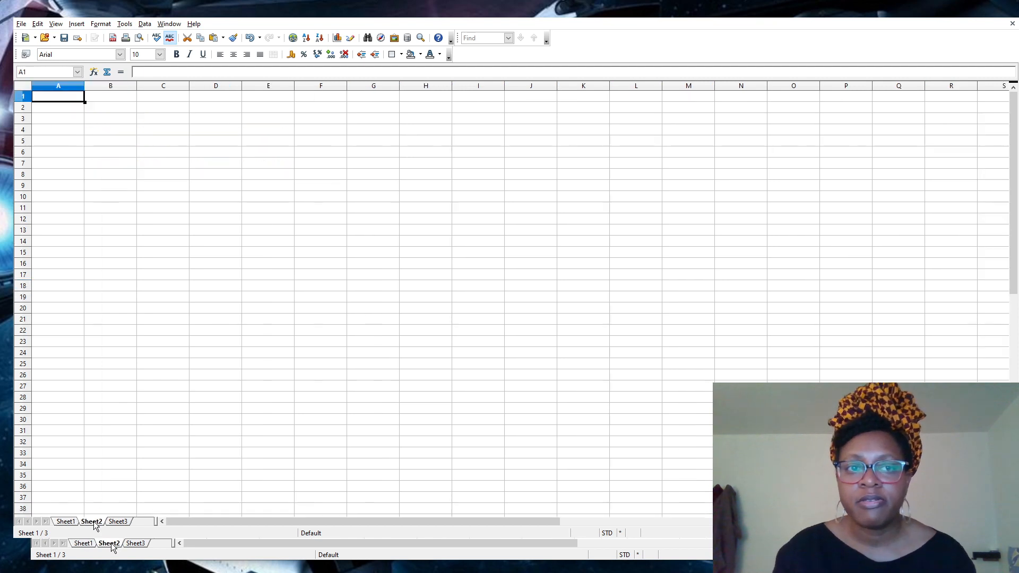
click(116, 523)
click(73, 523)
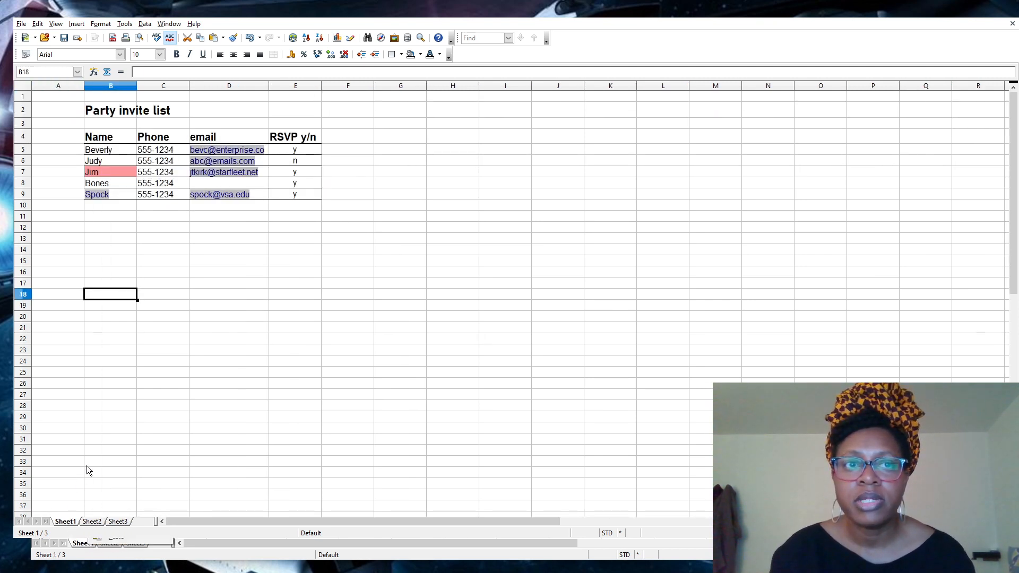
click(106, 429)
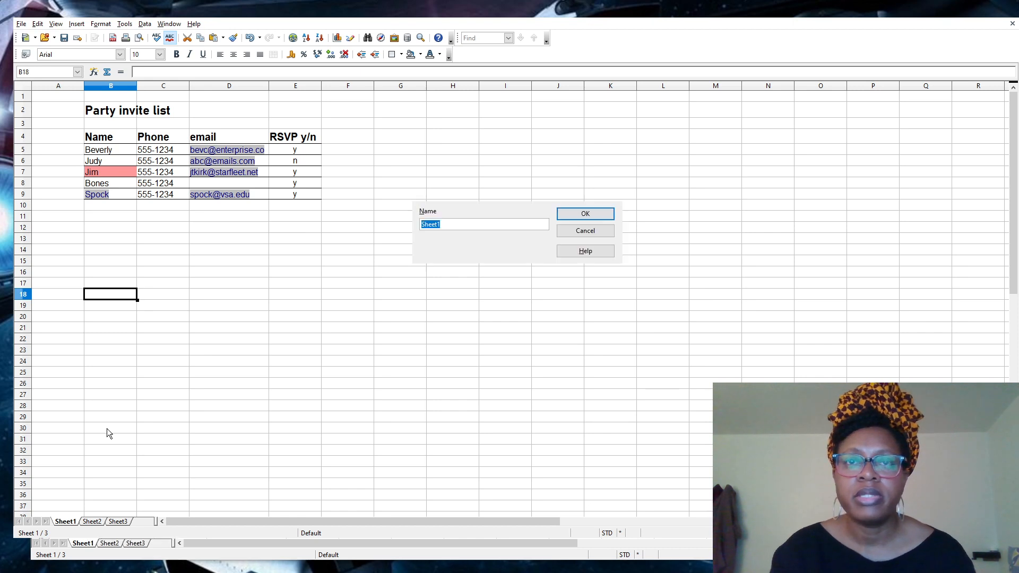
text(party list)
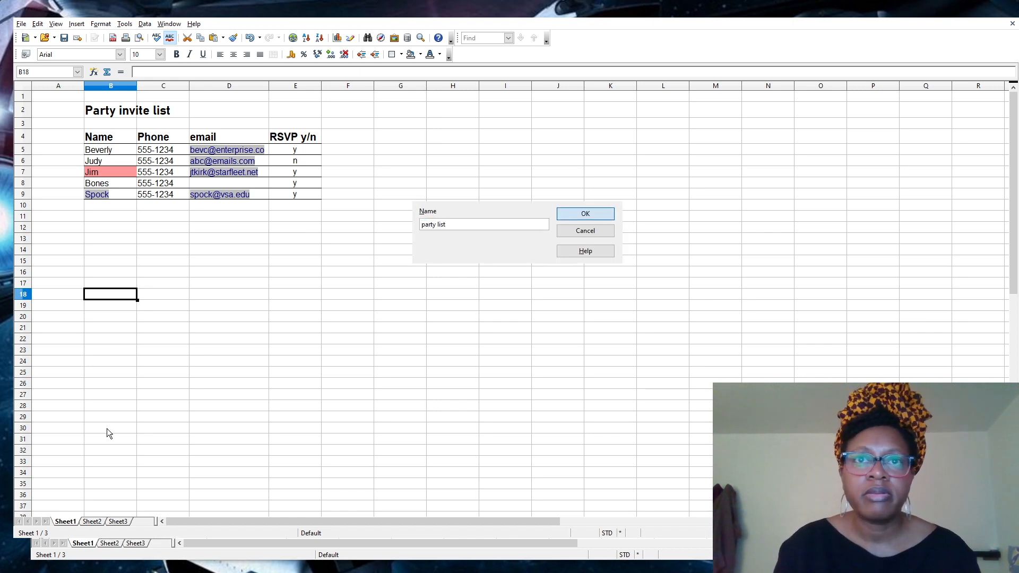
key(Return)
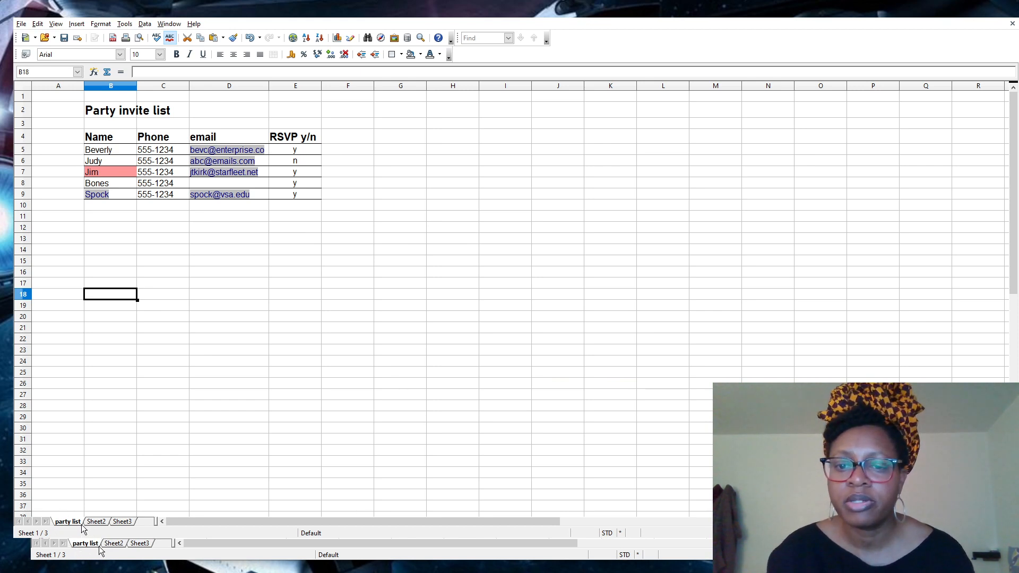
Rename the second sheet to 'food' and return to the party list sheet.
click(98, 521)
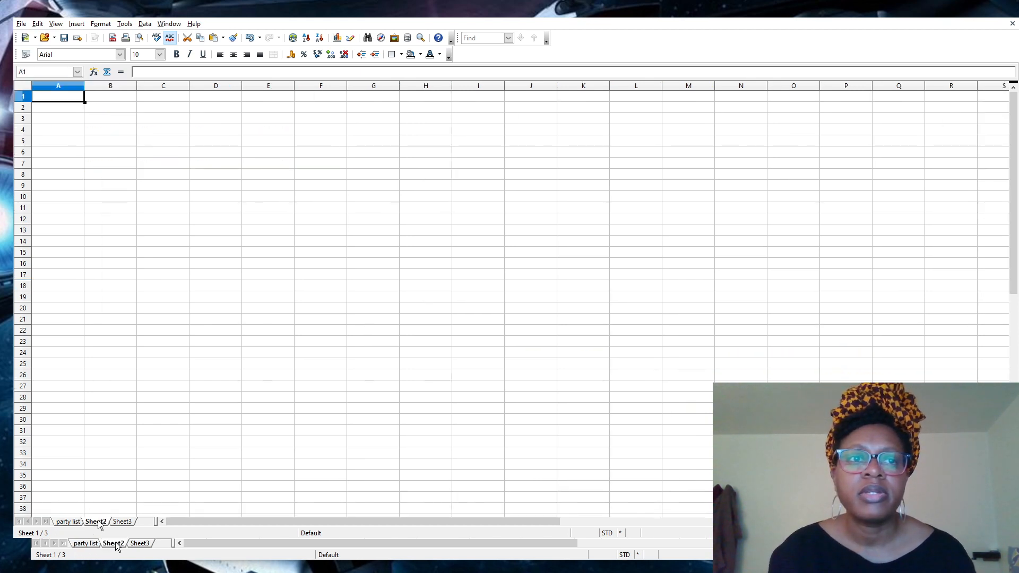
click(139, 422)
text(costs)
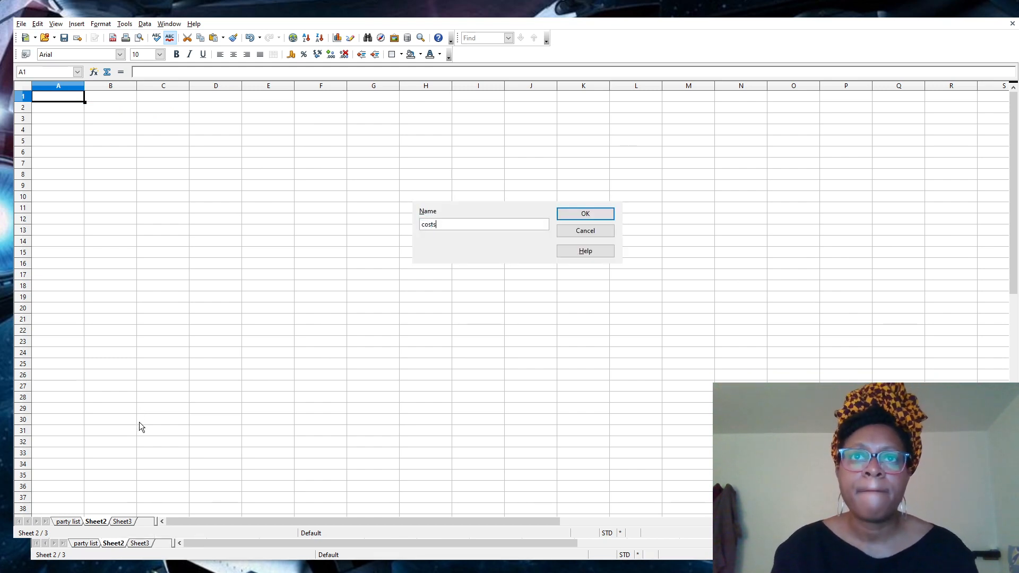
key(BackSpace)
key(BackSpace)
key(BackSpace)
key(BackSpace)
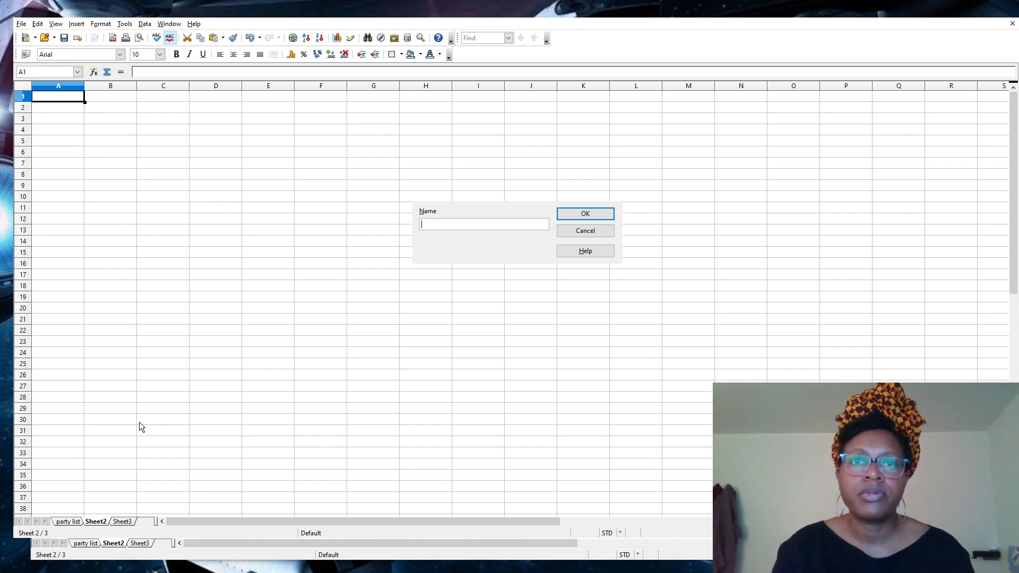
text(food)
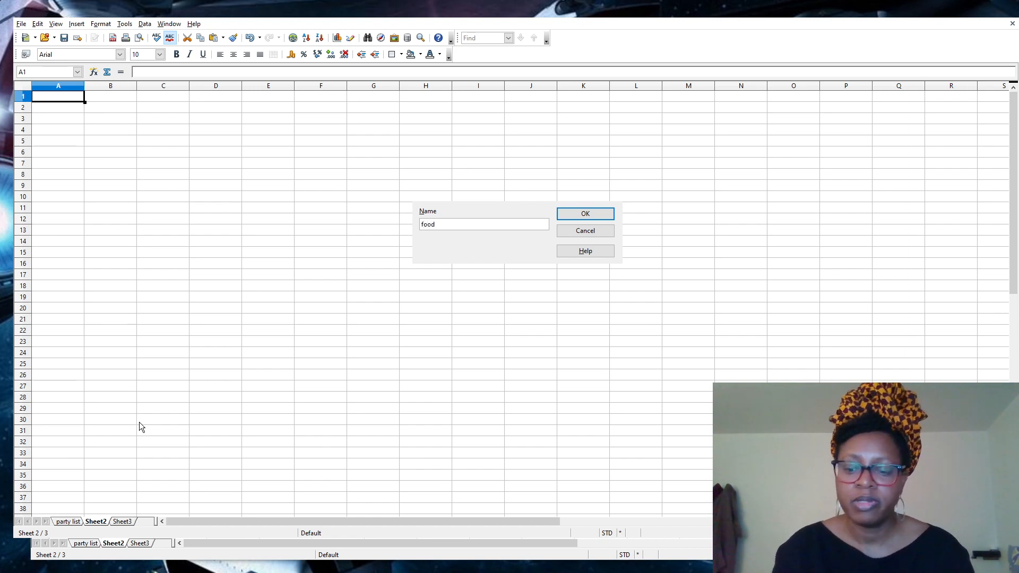
key(Return)
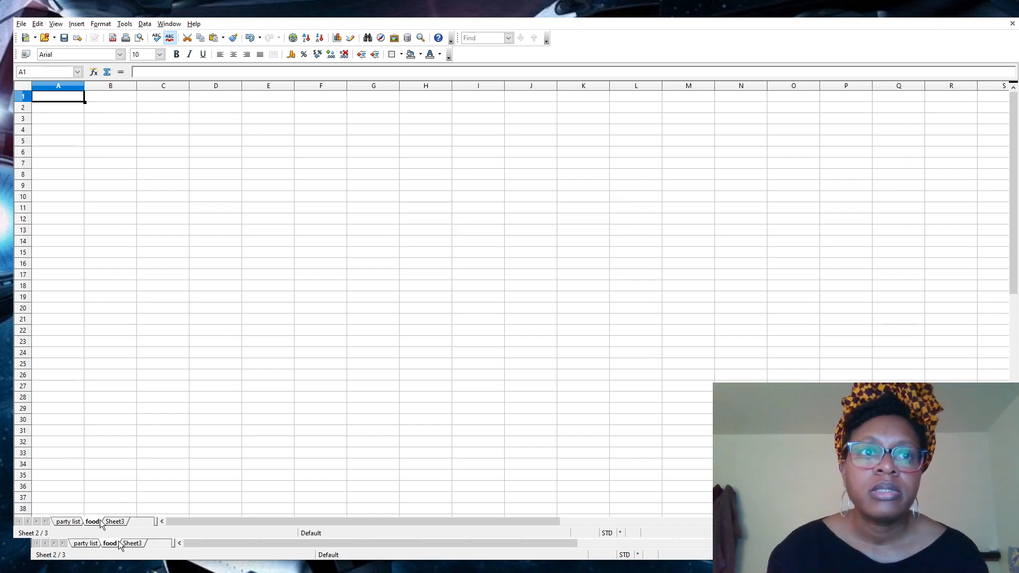
click(72, 522)
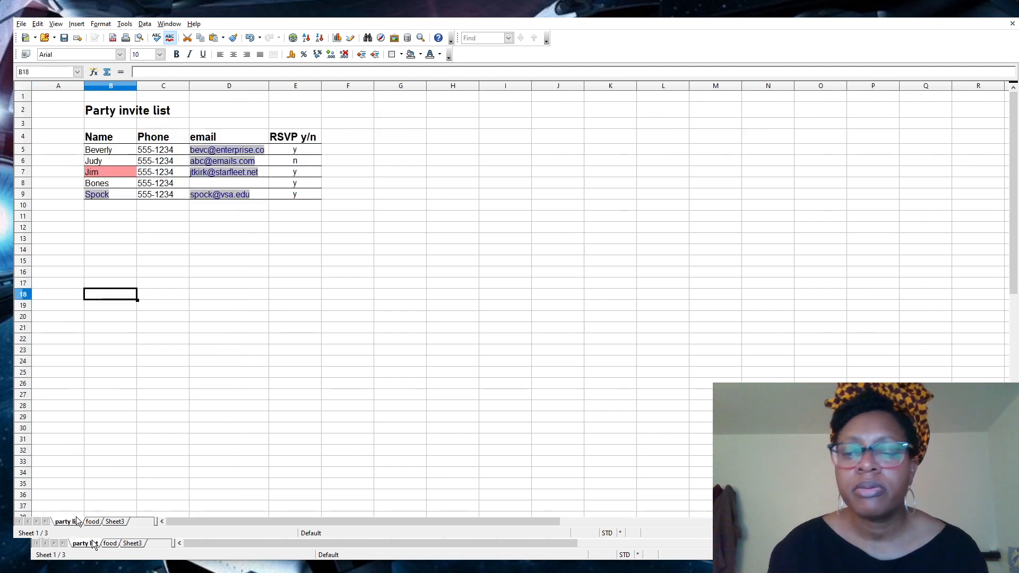